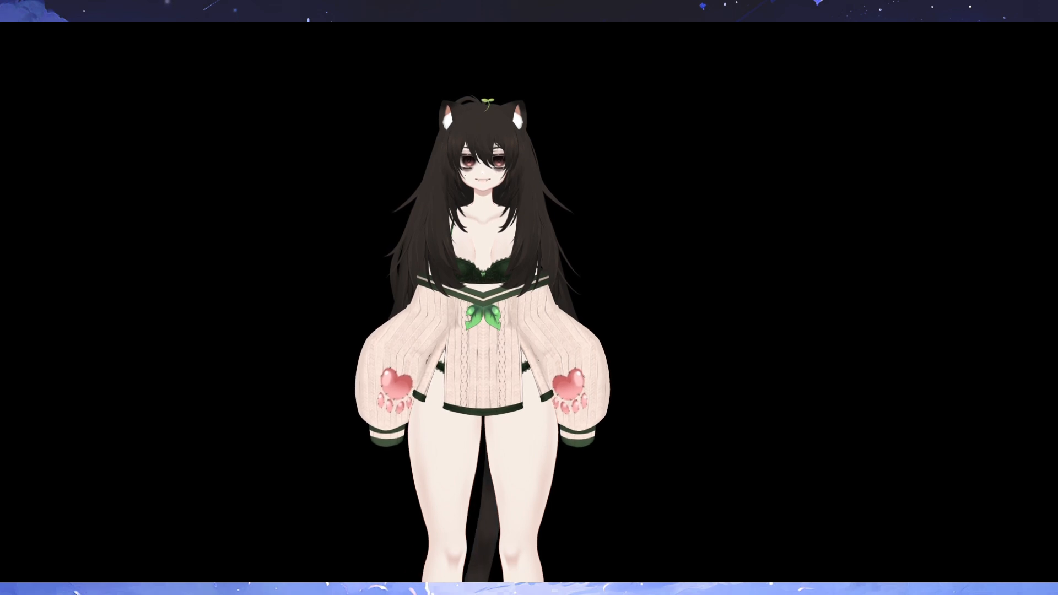
- Bring up the settings bar and open the webcam tracking settings
double_click(229, 259)
left_click(28, 269)
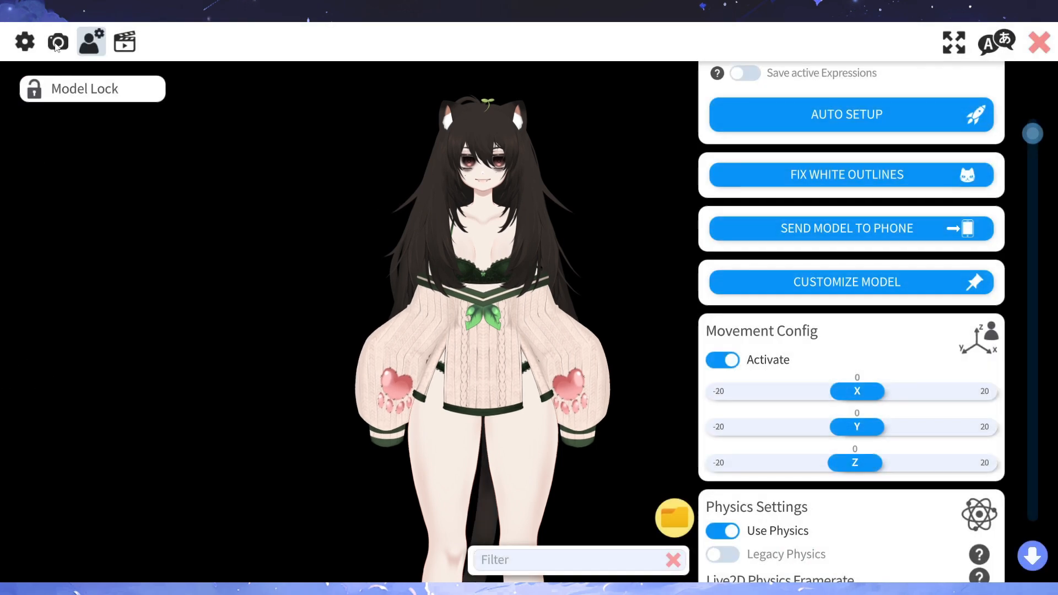
left_click(57, 43)
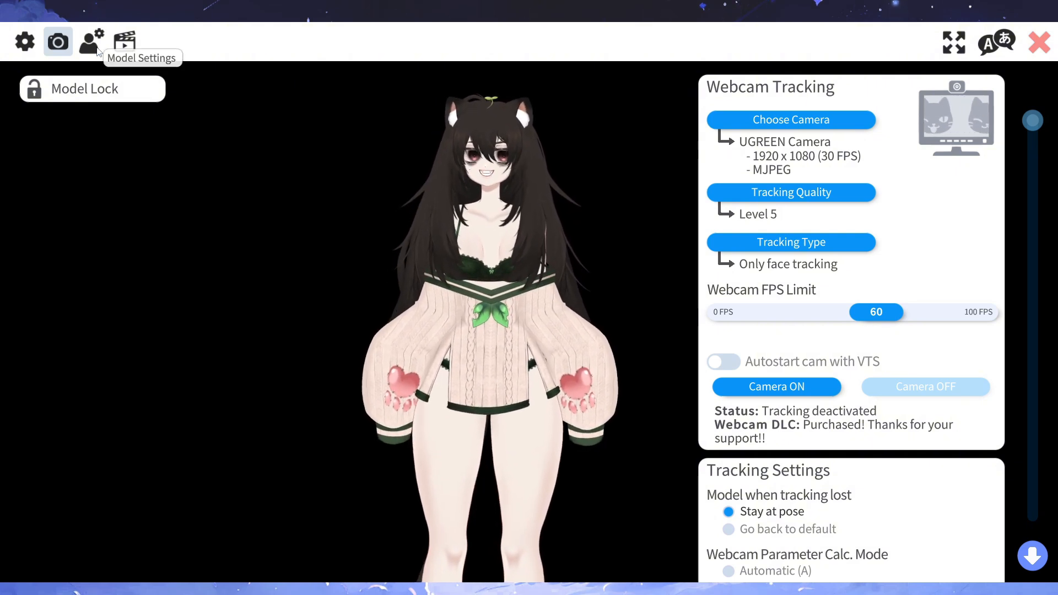
- Open the model settings, view the idle animation choices for Pip, and cancel without selecting one
left_click(91, 49)
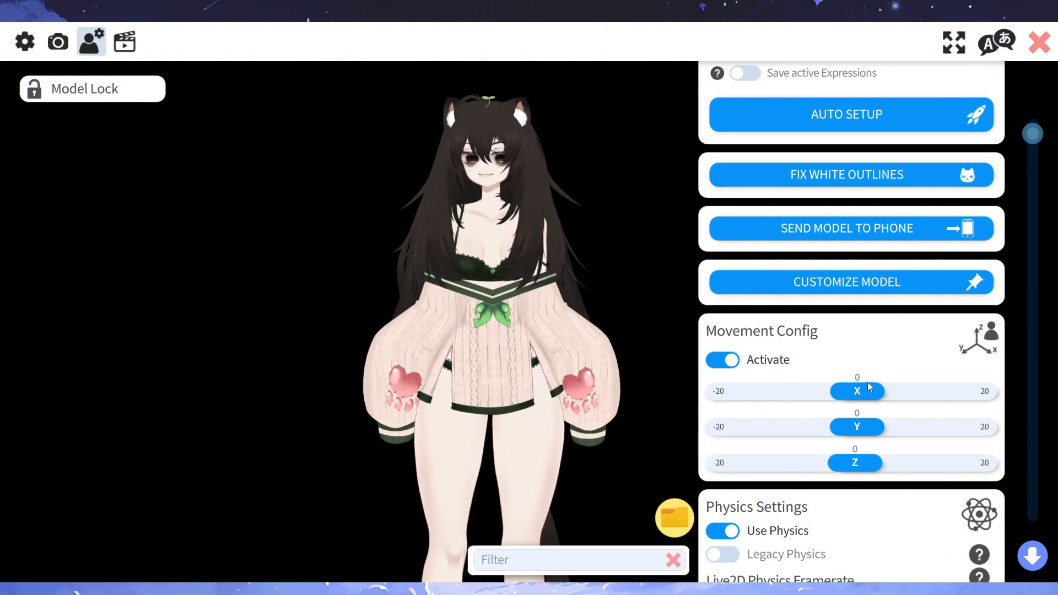
scroll(867, 381, "up", 5)
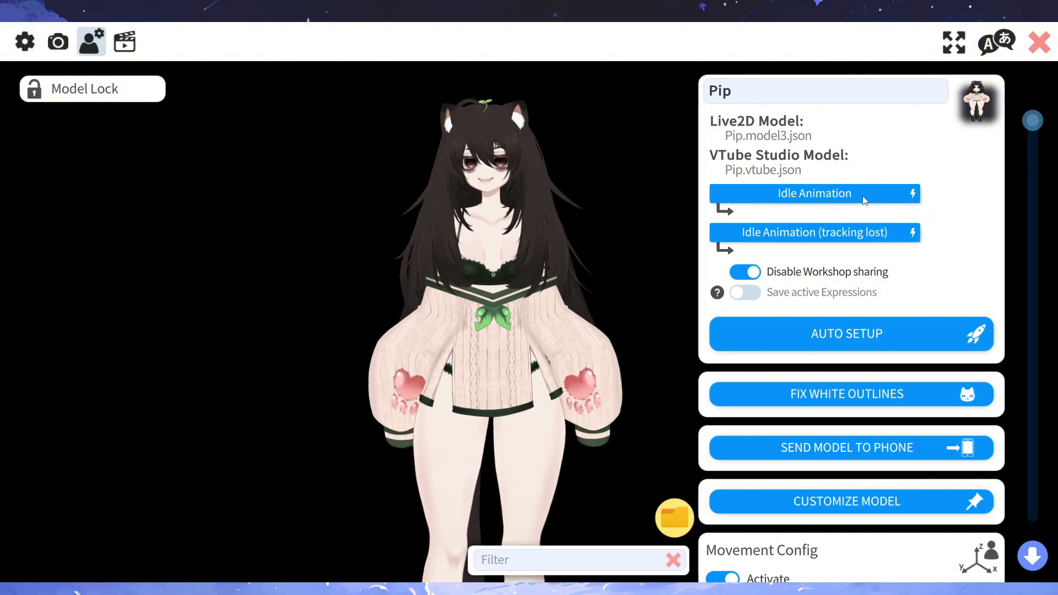
left_click(810, 194)
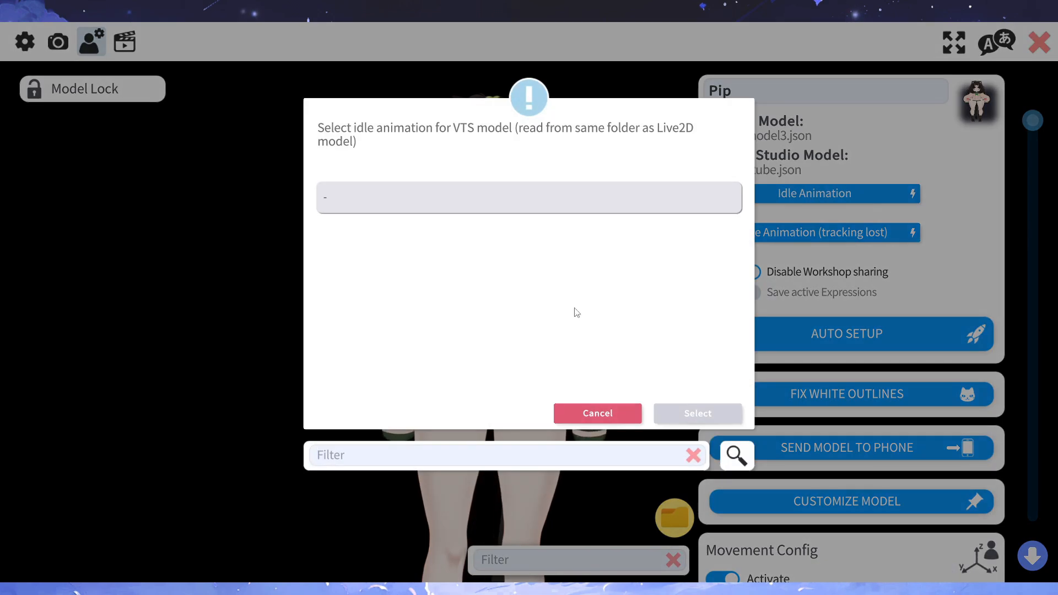
left_click(584, 413)
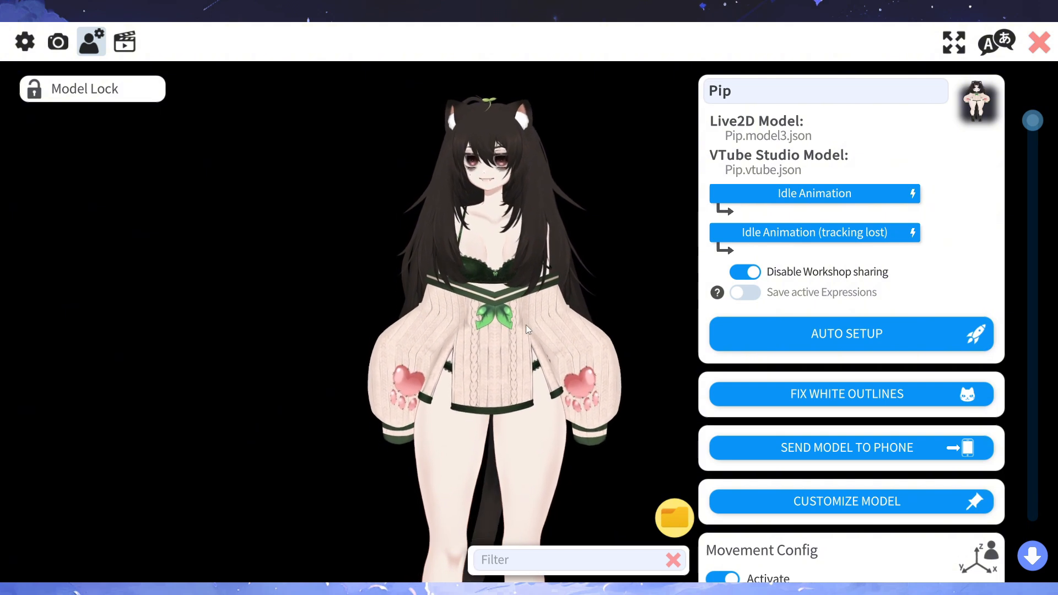
- Review Auto Setup for the Pip model up to the parameter replacement confirmation, and cancel it
scroll(799, 359, "down", 1)
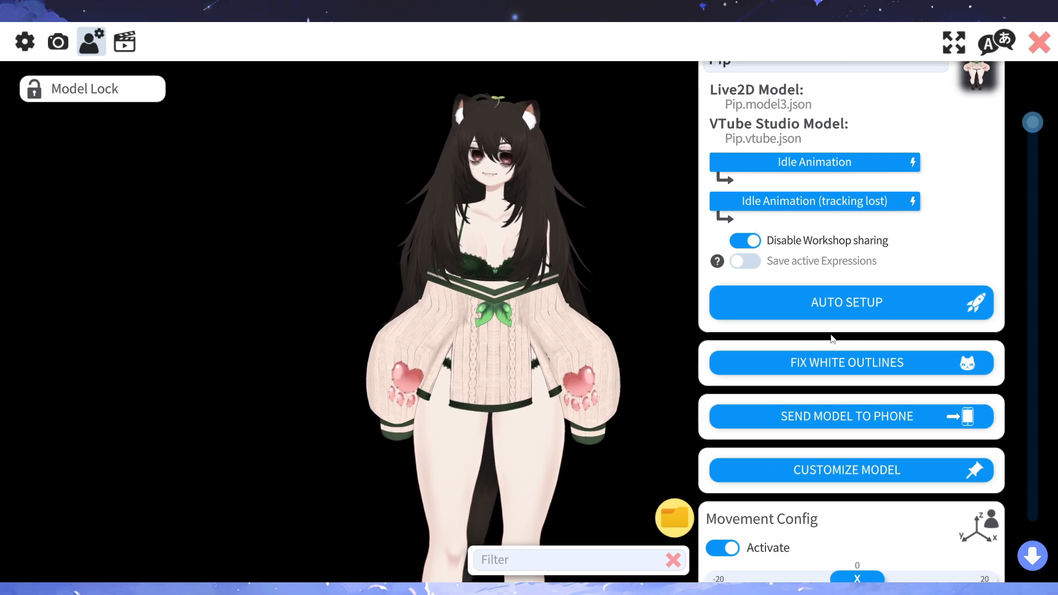
left_click(840, 307)
left_click(512, 317)
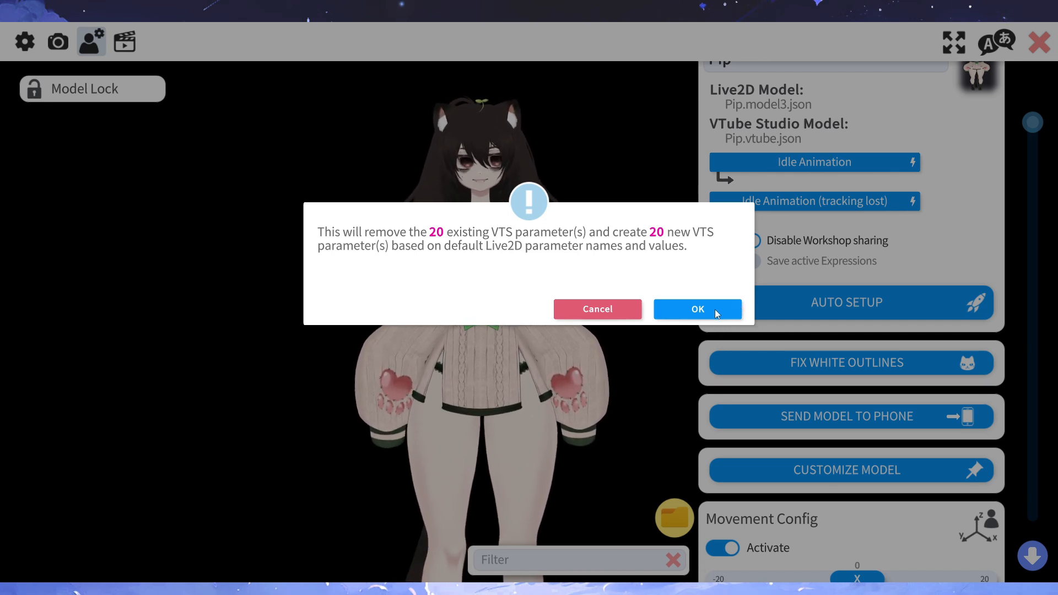
left_click(615, 315)
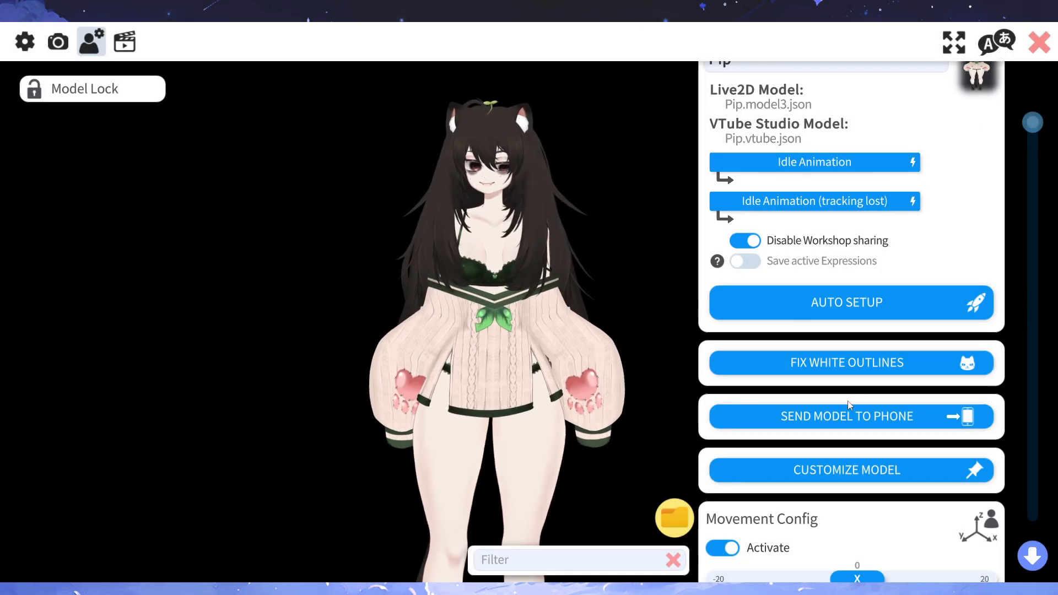
- Try the Movement Config Z value at 7 and return it to 0
scroll(769, 397, "down", 1)
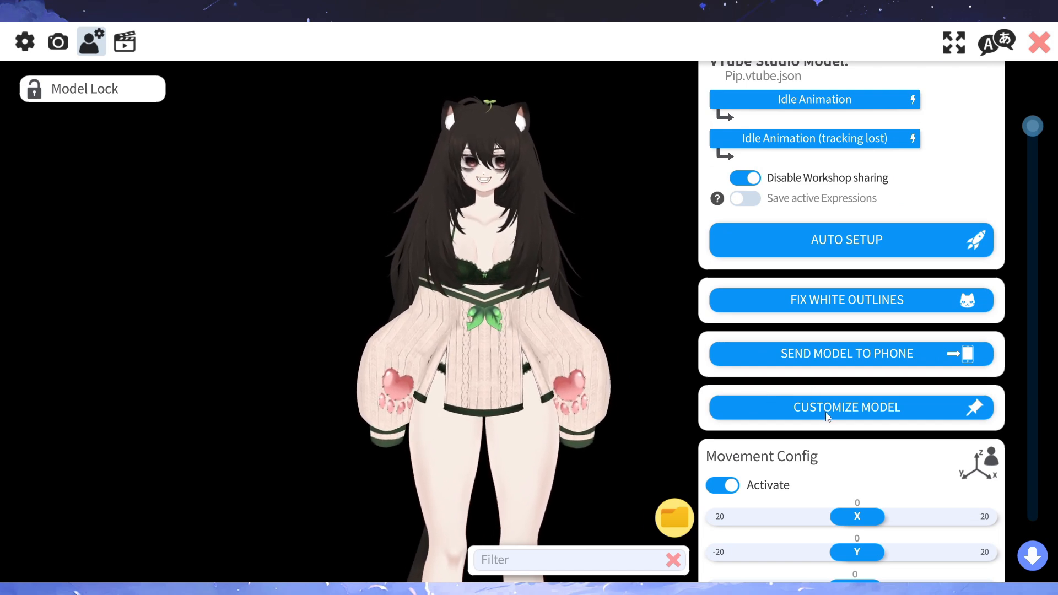
scroll(823, 417, "down", 1)
scroll(822, 417, "down", 2)
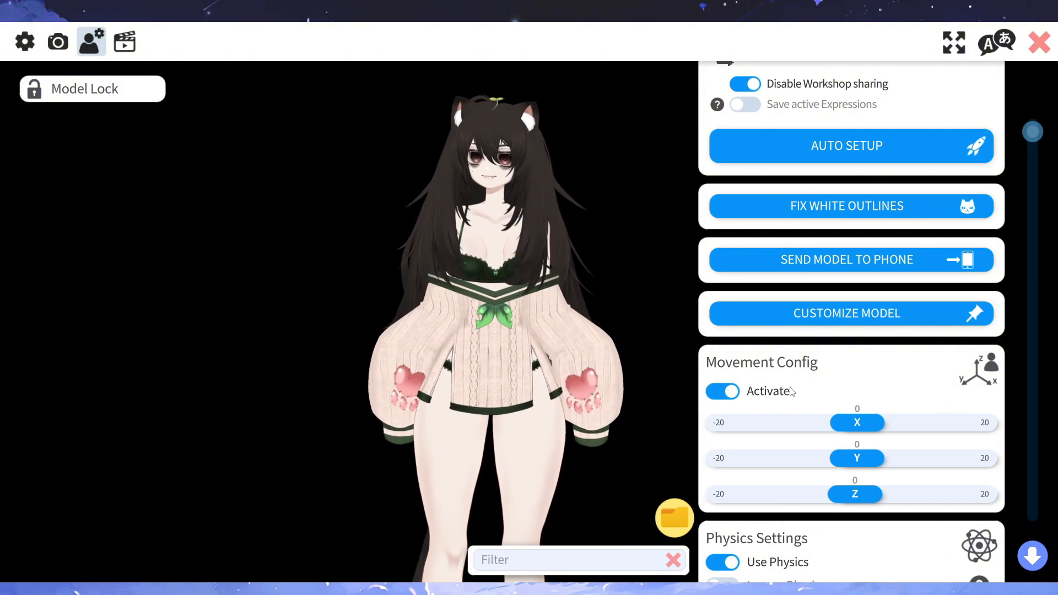
scroll(792, 391, "down", 1)
left_click_drag(851, 401, 894, 401)
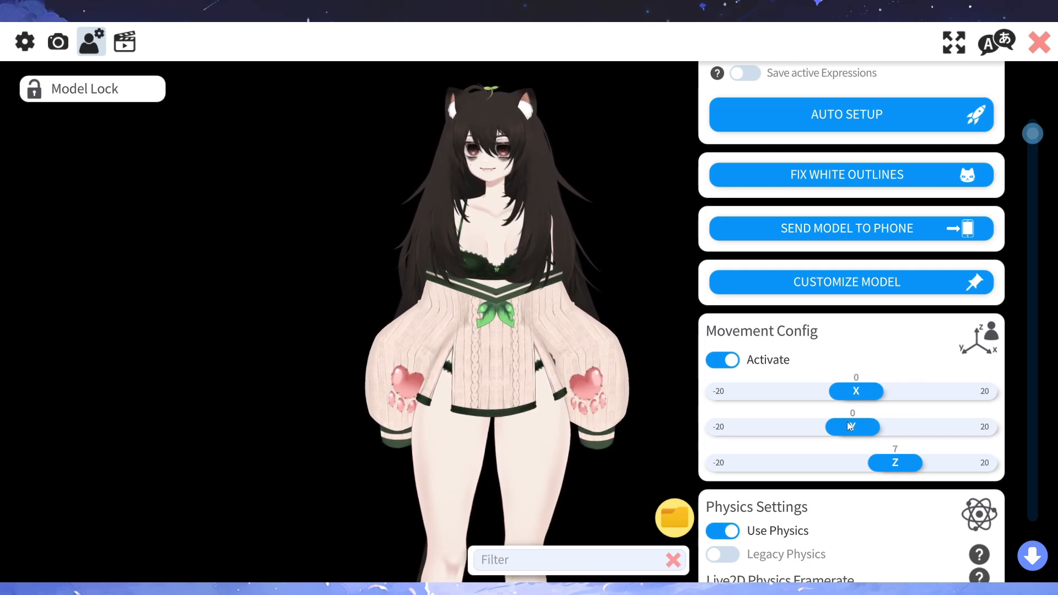
left_click_drag(893, 464, 848, 465)
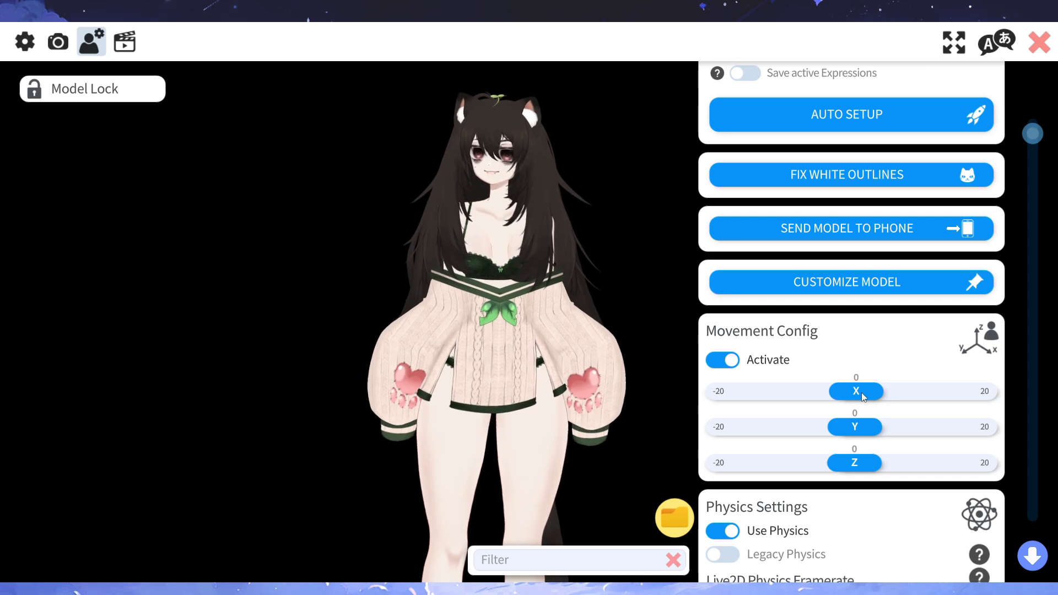
- Try the movement values X at 6, Y at 7 and Z at 6, returning each to 0
left_click_drag(855, 392, 887, 392)
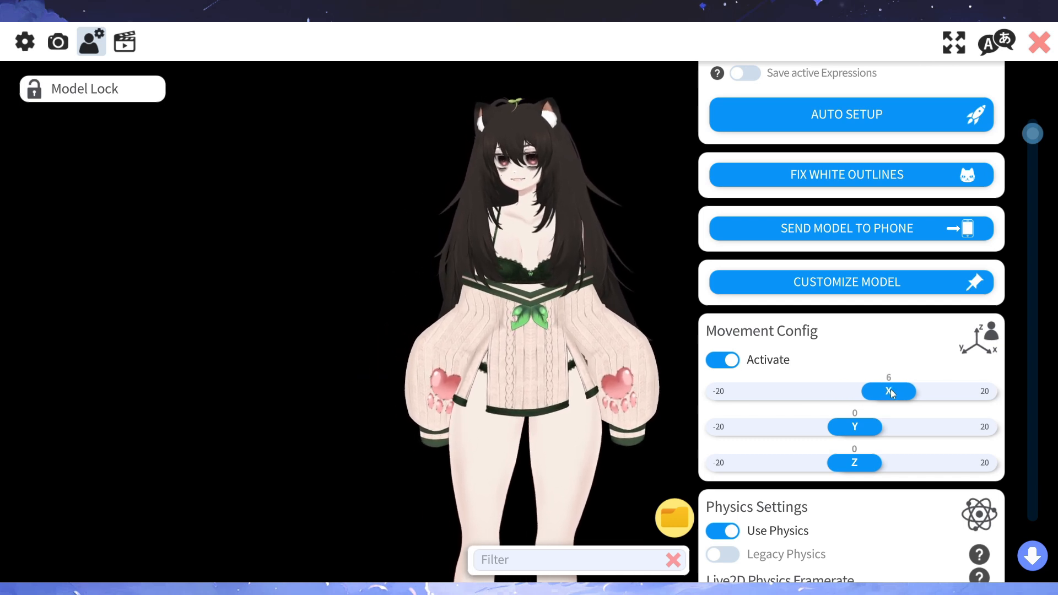
left_click_drag(888, 391, 900, 430)
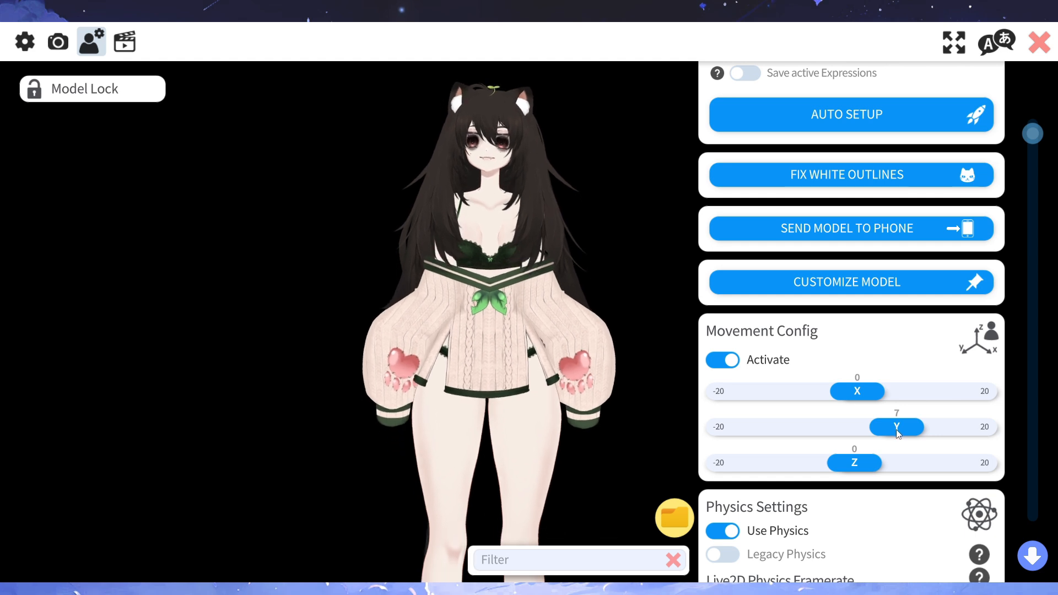
left_click_drag(896, 434, 851, 435)
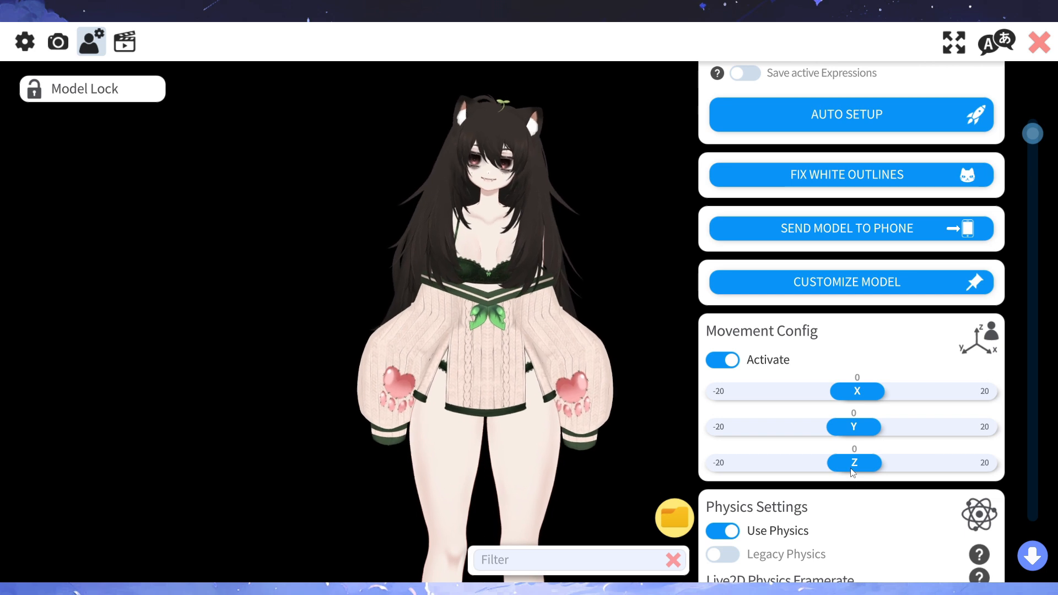
left_click_drag(856, 469, 891, 472)
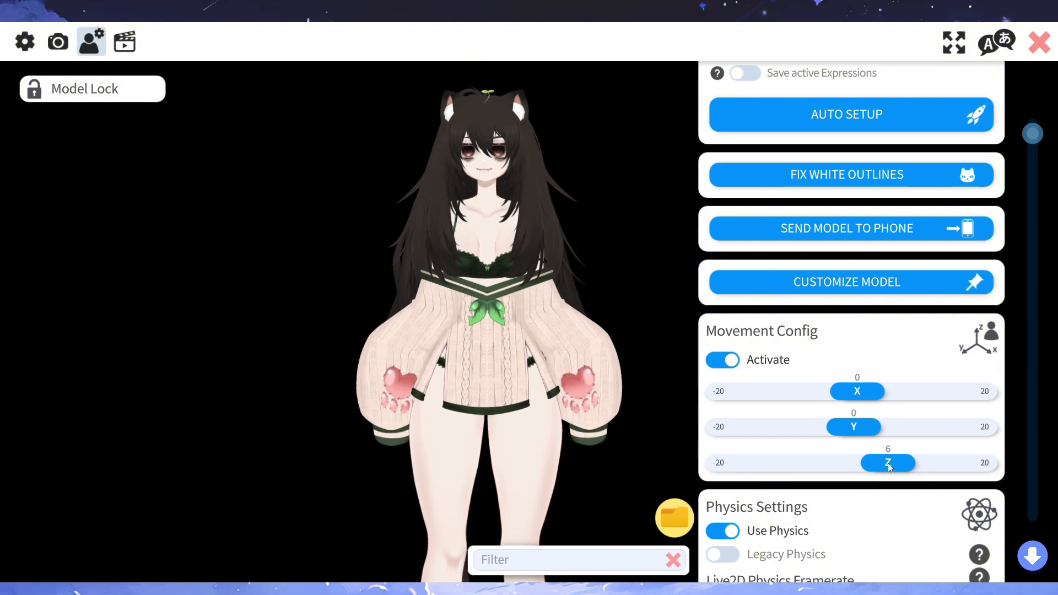
left_click_drag(887, 465, 851, 472)
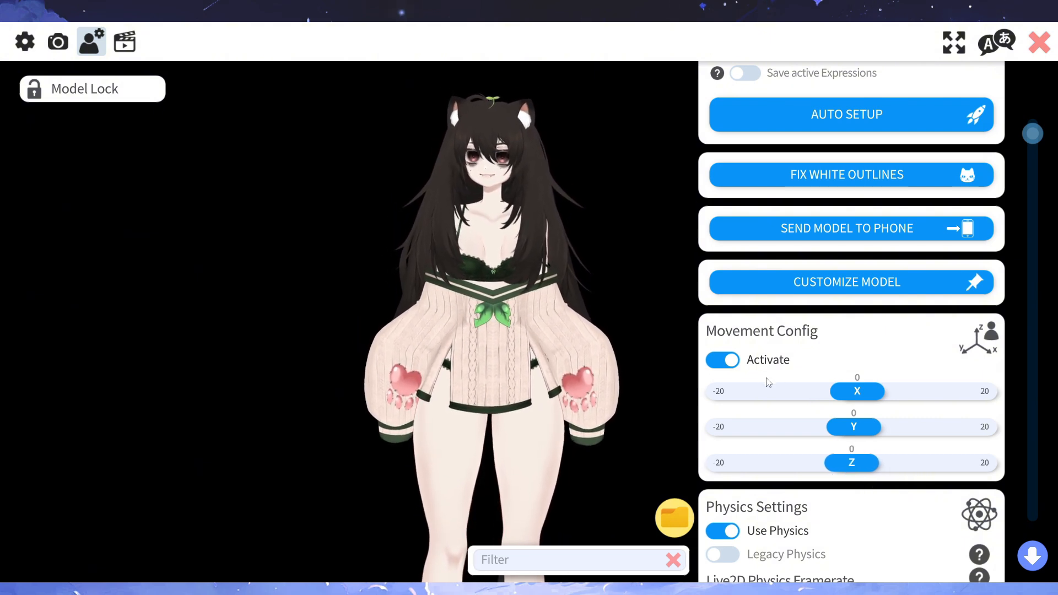
- Deactivate Movement Config for the model
left_click(727, 362)
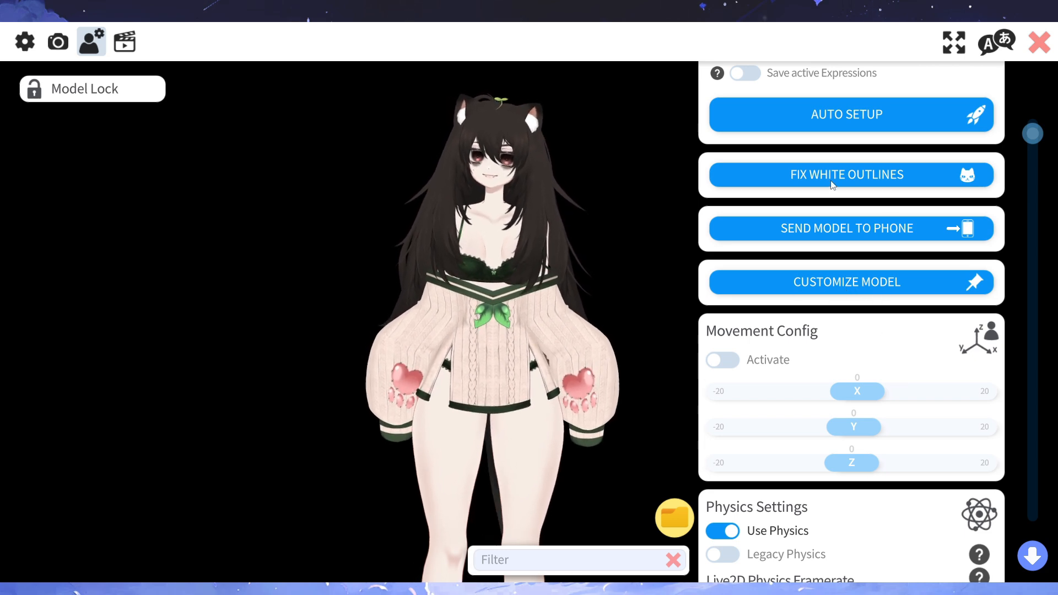
- Try the model's Physics Strength at 100, 0 and 62, and return it to the default of 50
scroll(871, 271, "down", 1)
scroll(882, 269, "down", 1)
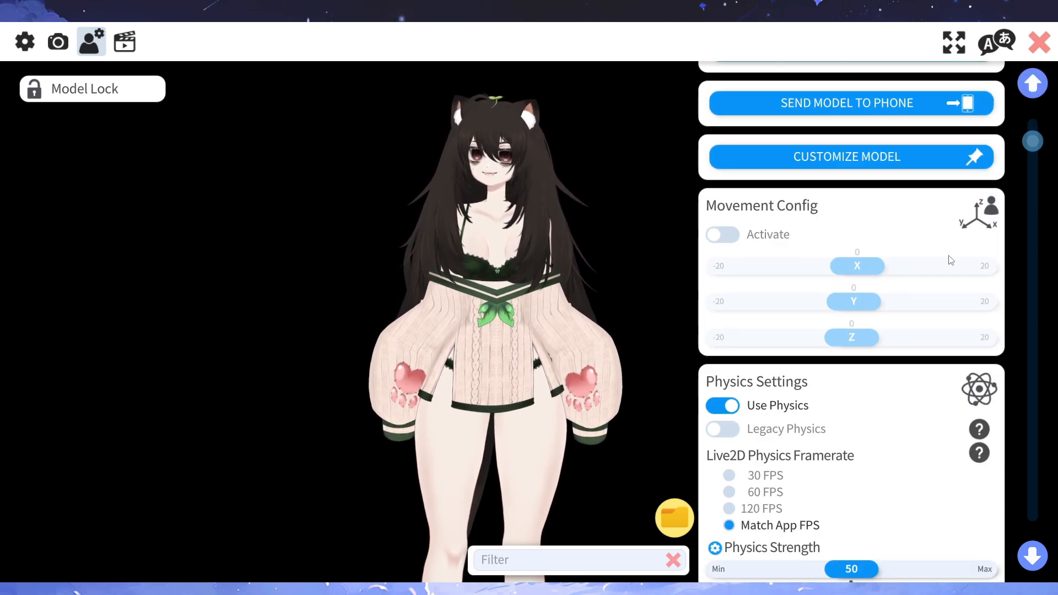
scroll(909, 314, "down", 2)
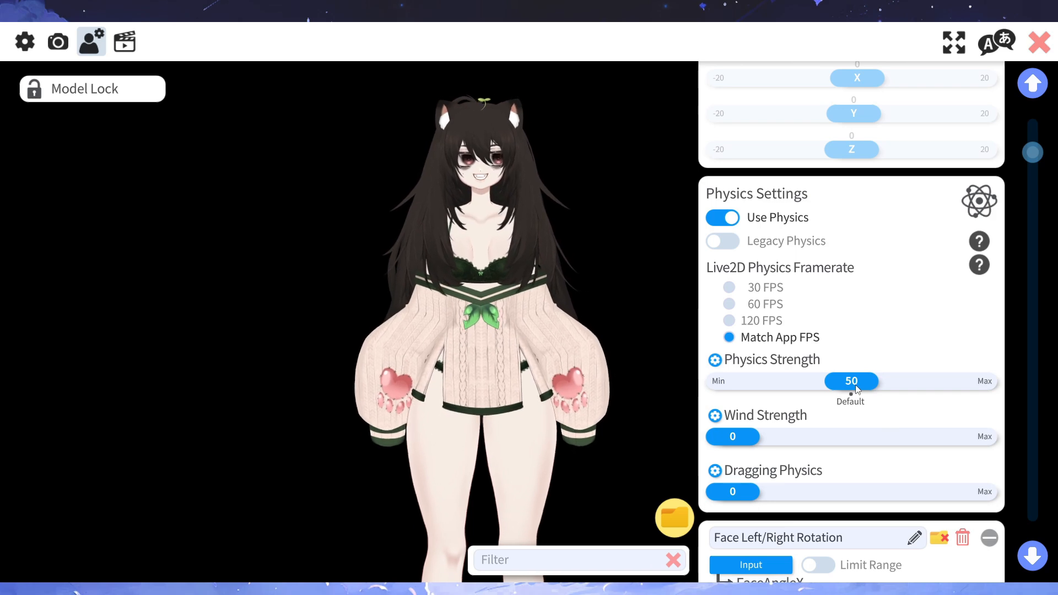
left_click_drag(852, 382, 983, 382)
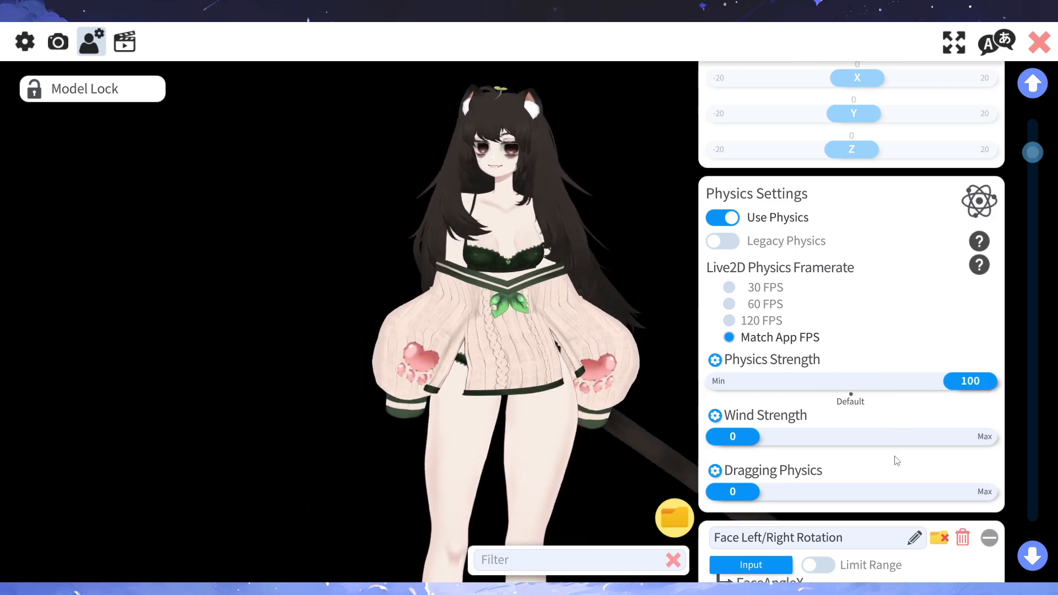
left_click_drag(970, 381, 656, 397)
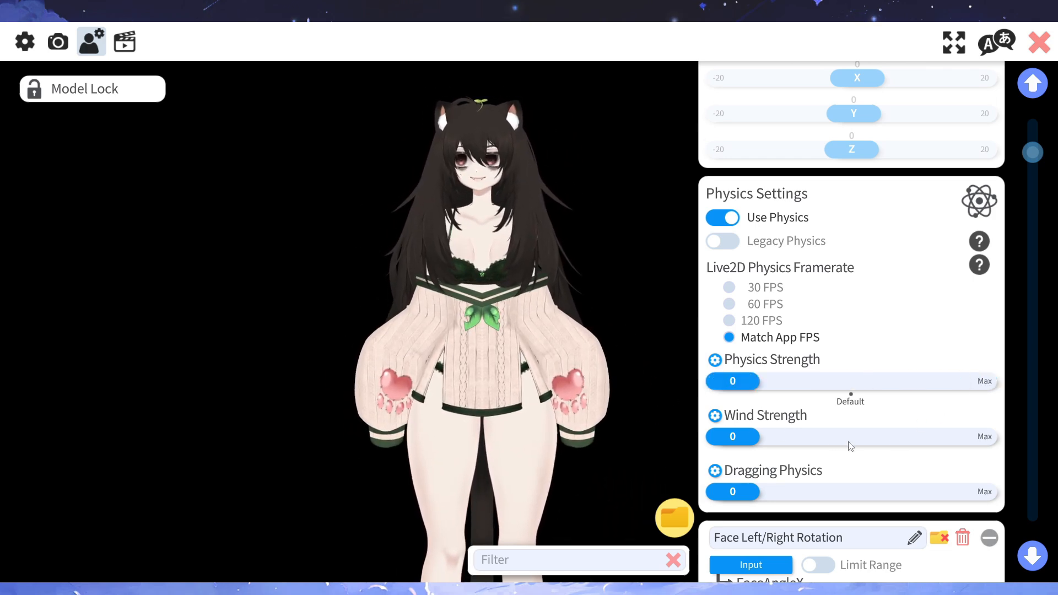
left_click_drag(757, 390, 892, 391)
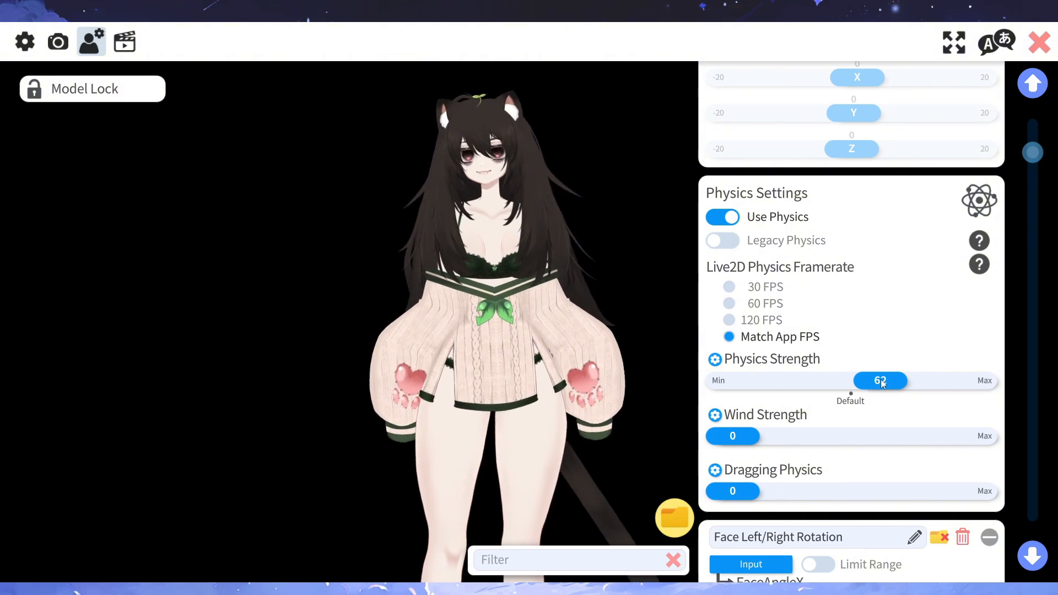
left_click_drag(880, 379, 852, 388)
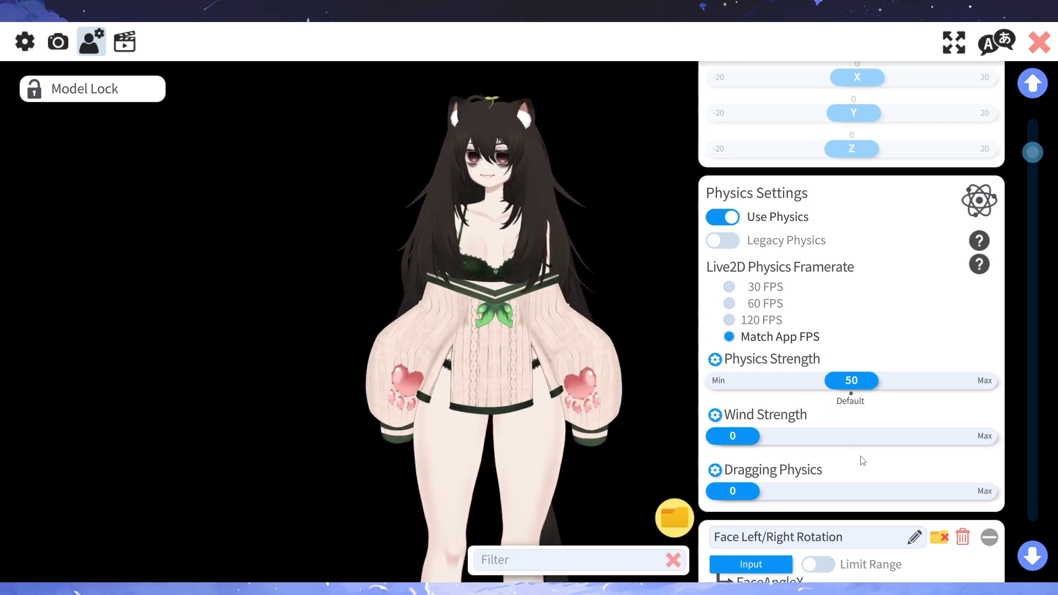
- Open the Physics Strength multipliers per physics group and bring the hair bounce groups into reach
left_click(715, 361)
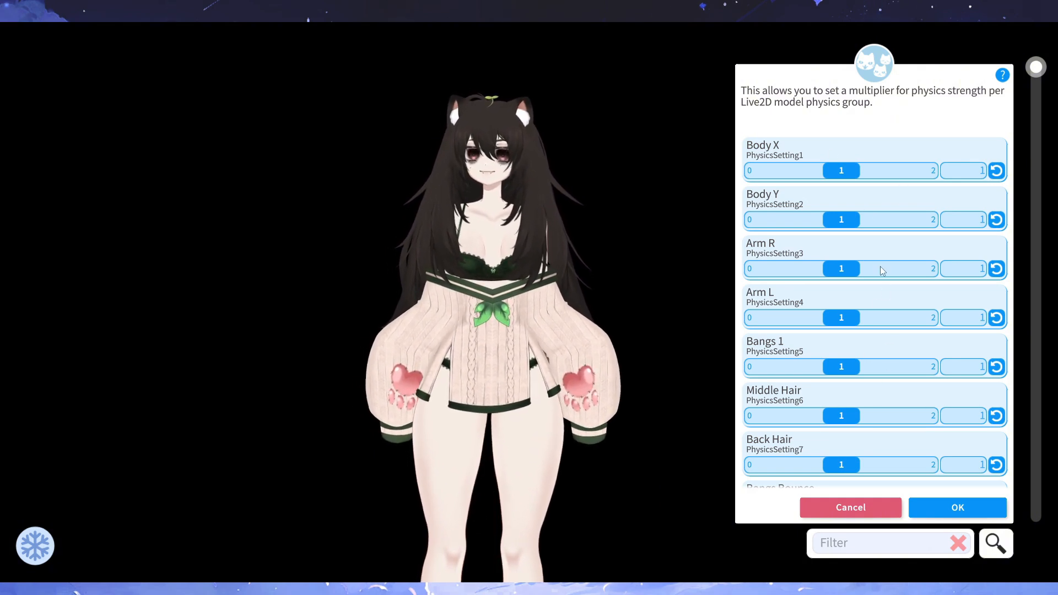
scroll(888, 225, "down", 3)
scroll(886, 249, "down", 1)
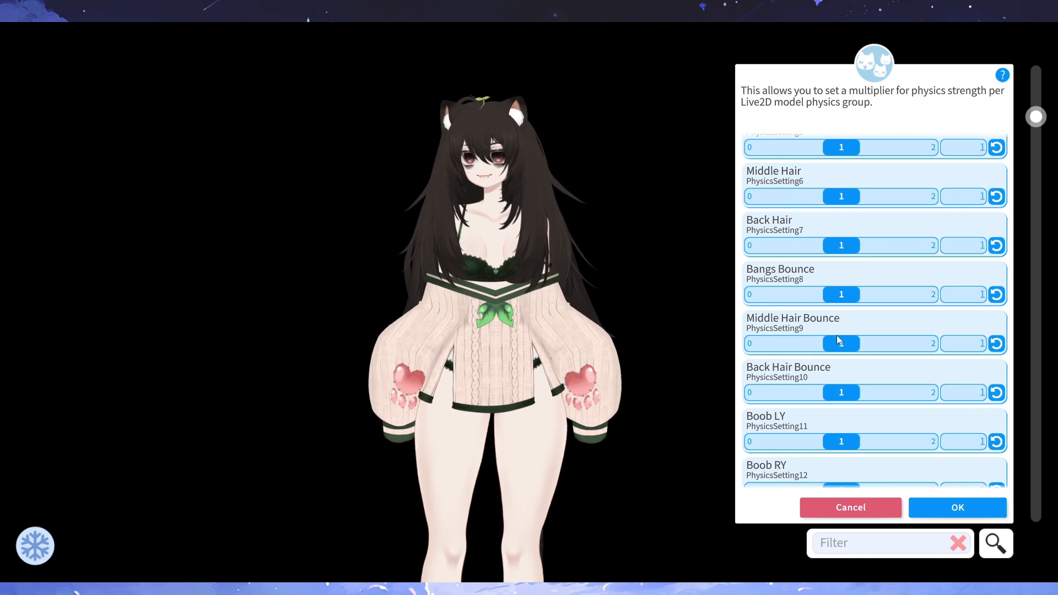
- Try the Middle Hair Bounce multiplier at about 1.36 and reset it to 1
left_click_drag(837, 343, 869, 344)
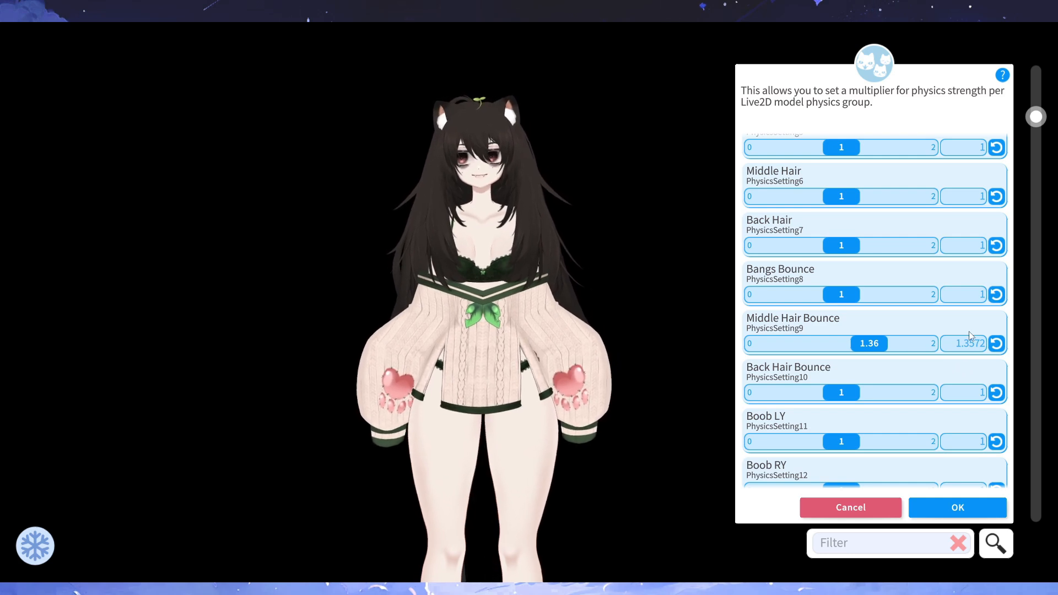
scroll(942, 380, "down", 7)
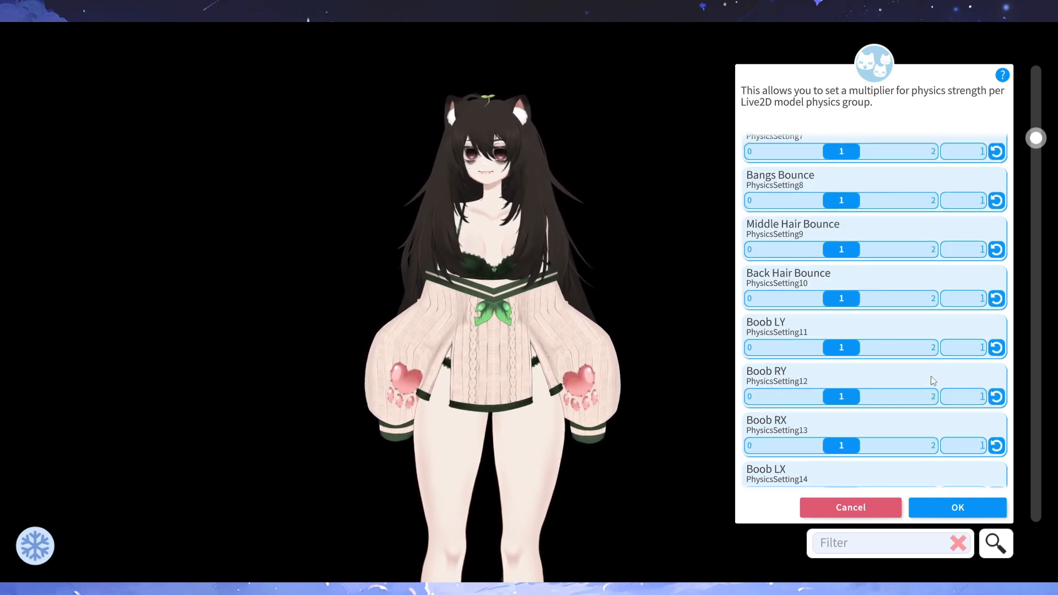
- Enlarge the model and reposition it so the head, with its leaf sprout, and upper body are framed closely
scroll(942, 380, "down", 4)
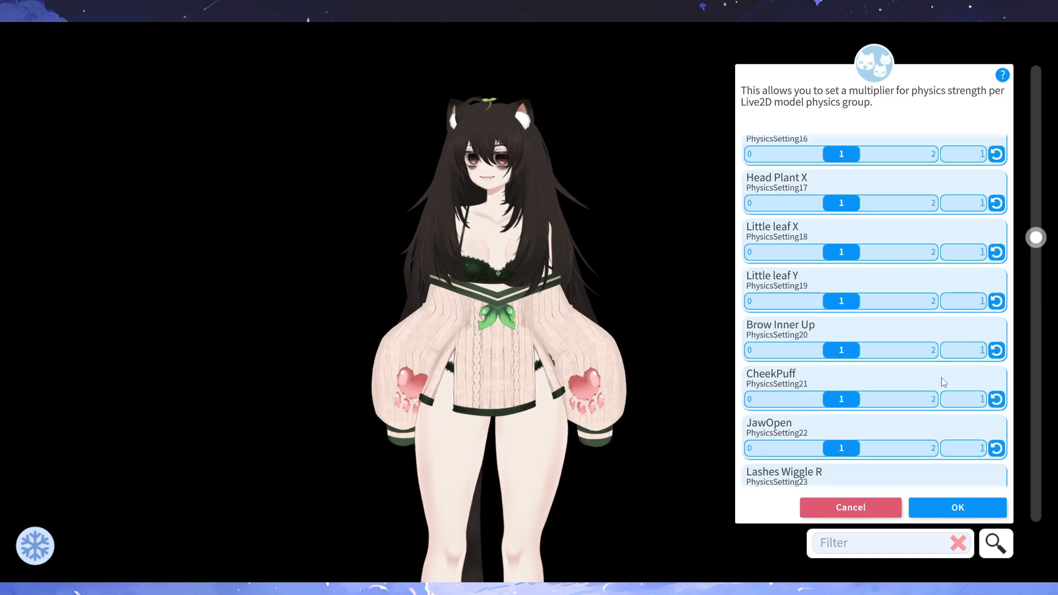
scroll(550, 212, "up", 1)
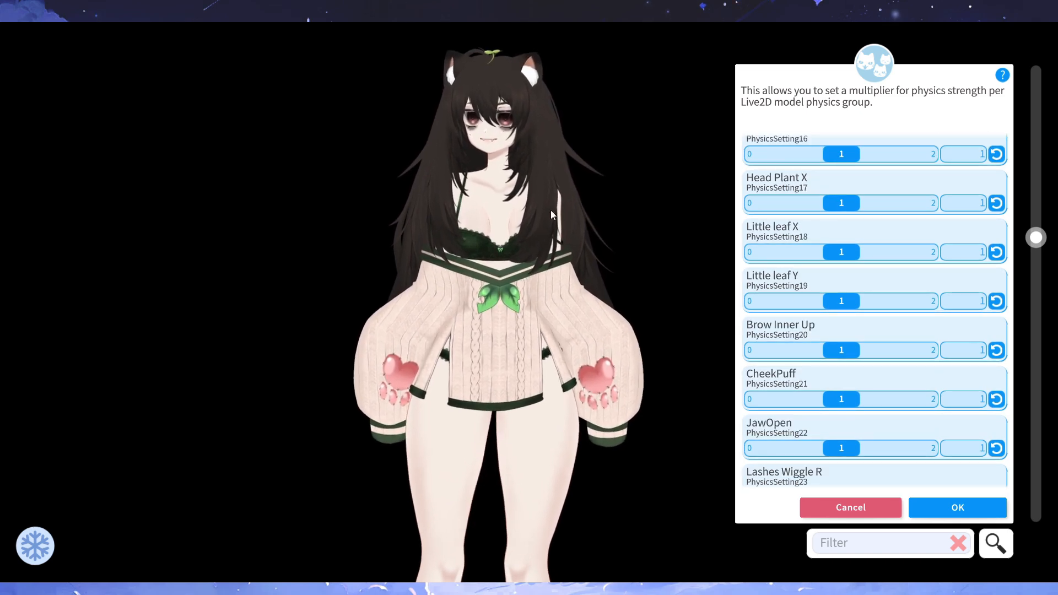
left_click_drag(530, 146, 515, 285)
scroll(514, 285, "up", 3)
scroll(514, 284, "up", 1)
scroll(590, 239, "up", 3)
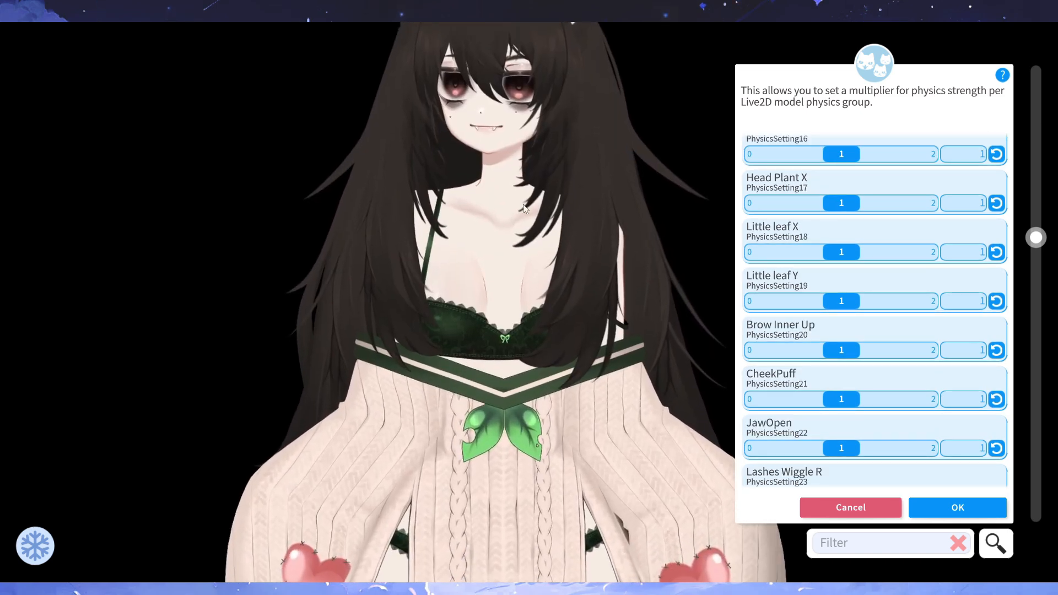
left_click_drag(589, 240, 613, 375)
- Try the Little leaf X multiplier at 2 and 0, and bring it back to about 1.07
left_click_drag(841, 251, 968, 279)
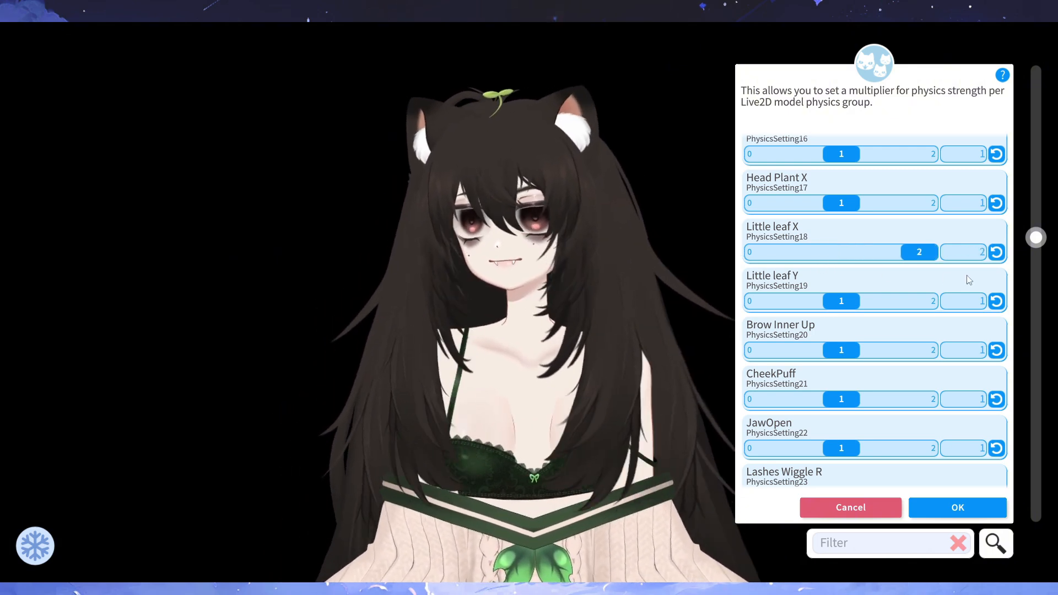
left_click_drag(919, 252, 764, 252)
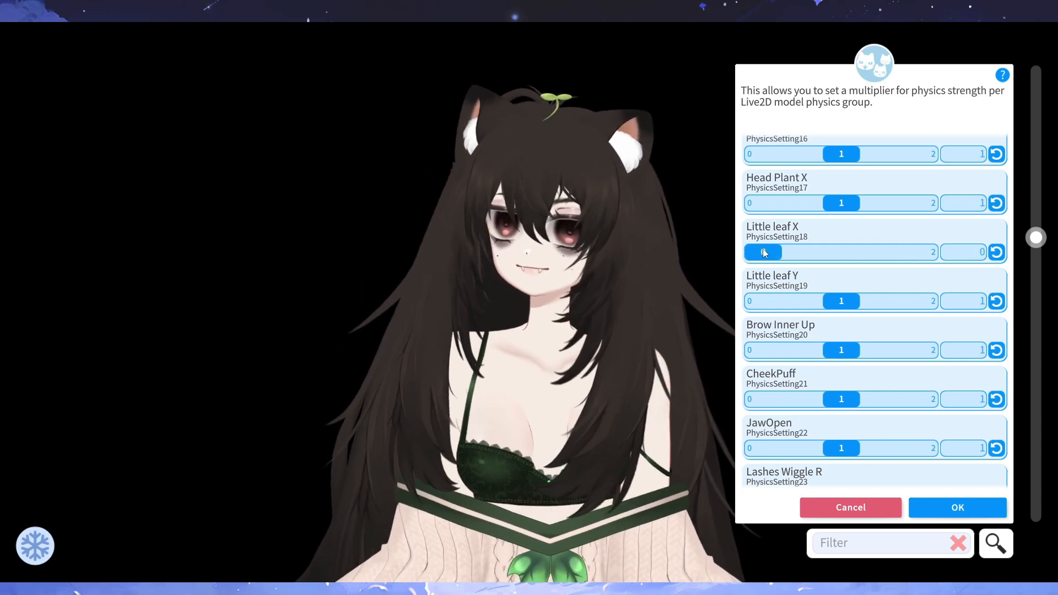
left_click_drag(765, 252, 847, 254)
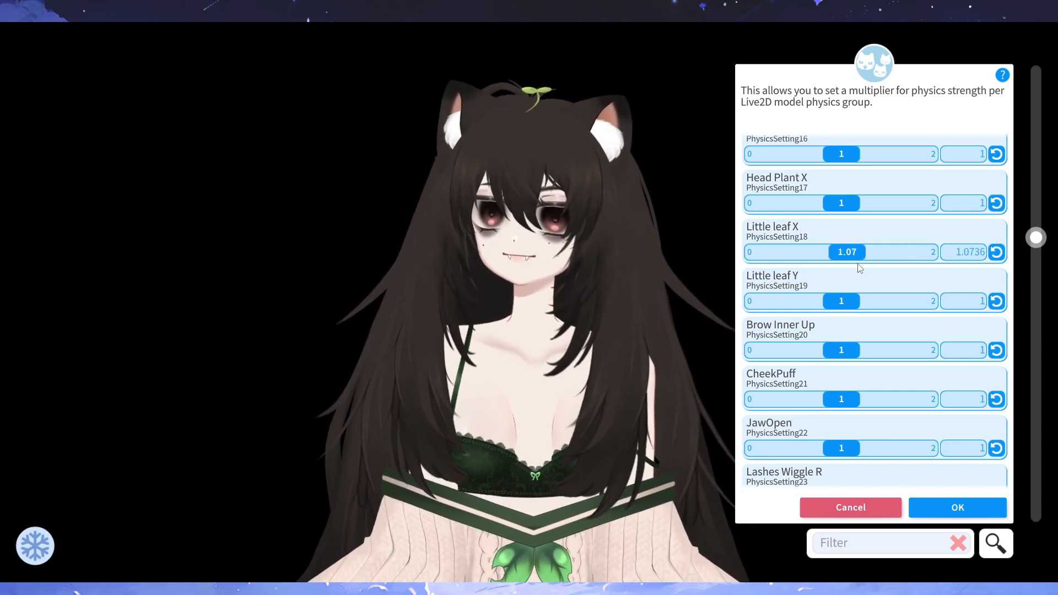
- Try the Little leaf Y multiplier at about 1.75, and reset both Little leaf multipliers to 1, accepting the values
left_click_drag(841, 301, 912, 311)
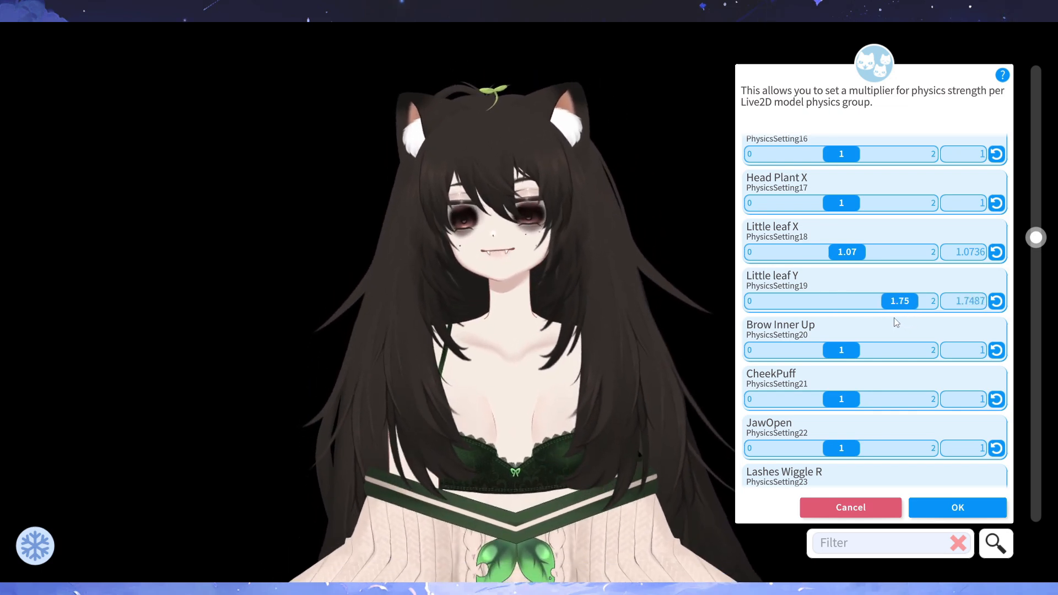
left_click(997, 254)
left_click(996, 301)
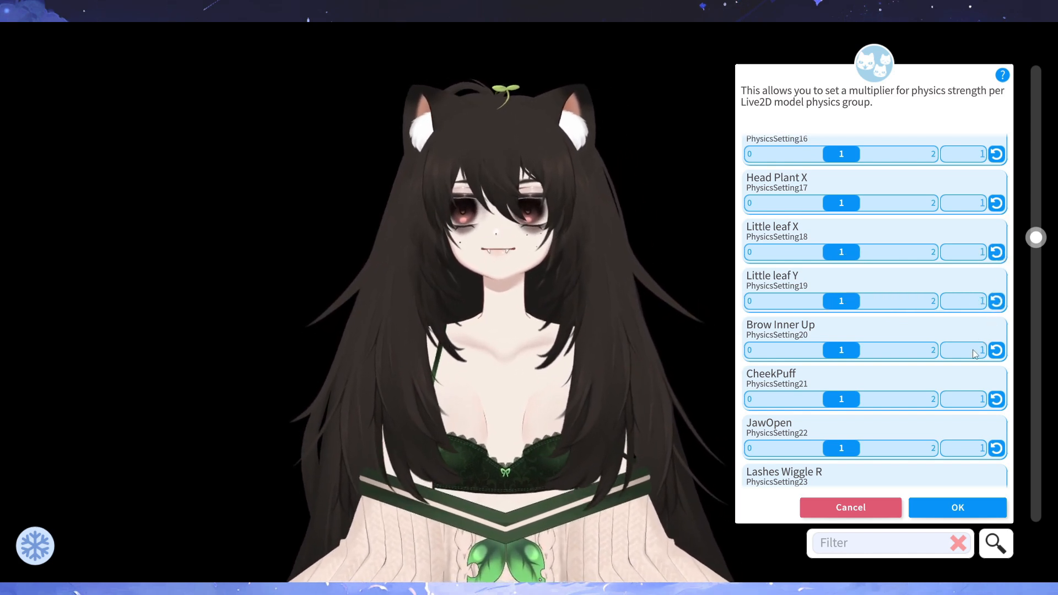
left_click(960, 509)
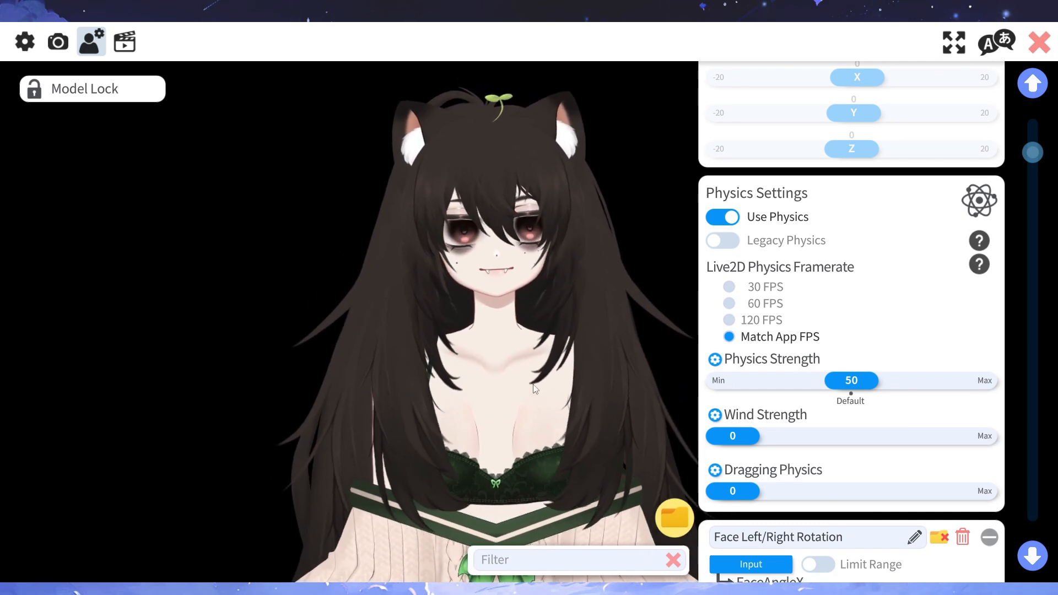
- Try Wind Strength at 93 and view the wind multipliers per physics group, cancelling out of them
left_click_drag(590, 406, 526, 393)
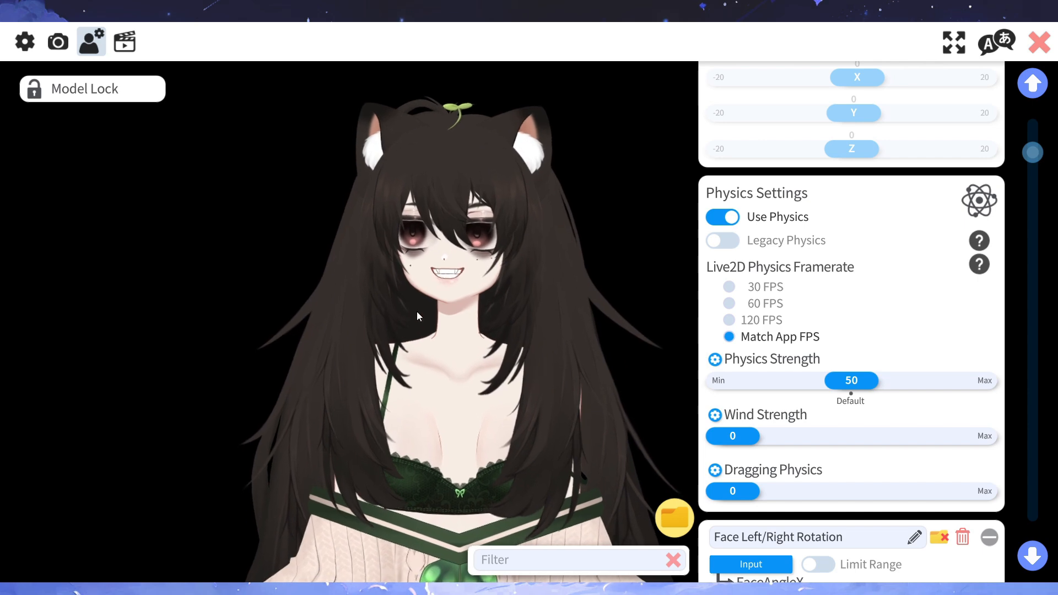
left_click(97, 98)
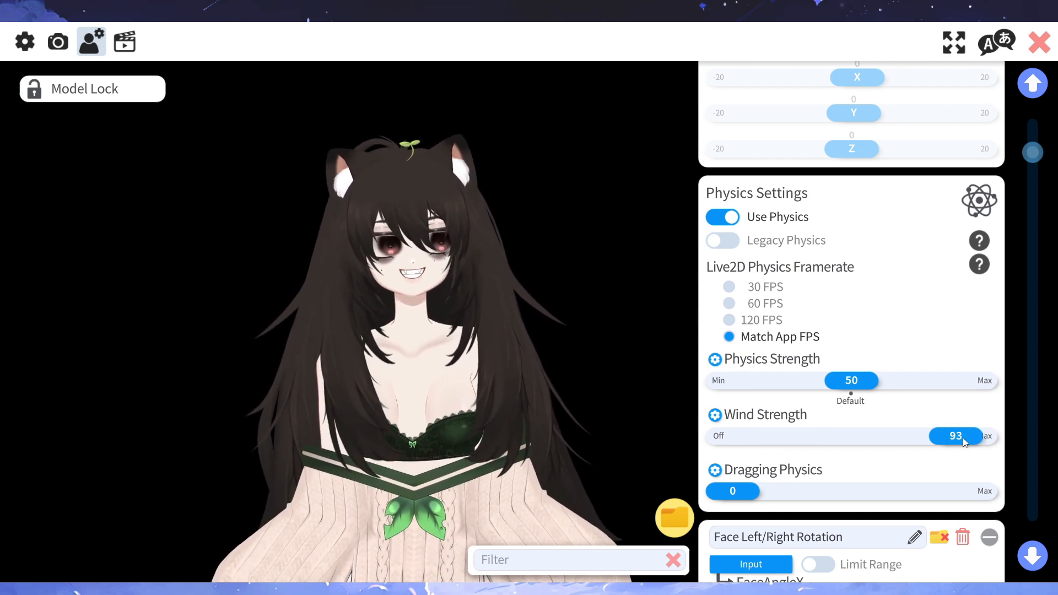
left_click(714, 416)
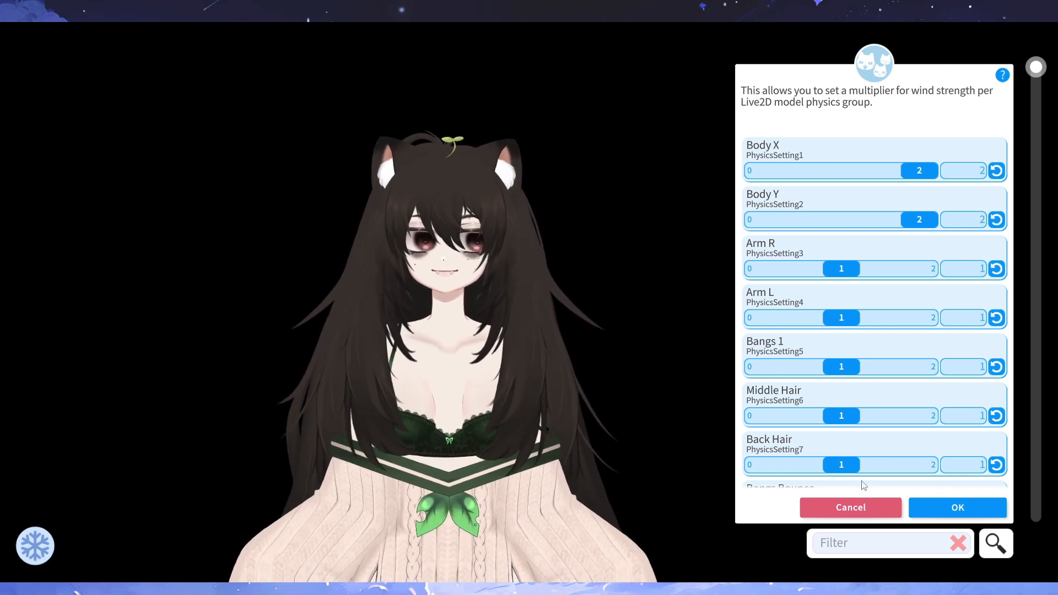
left_click(876, 509)
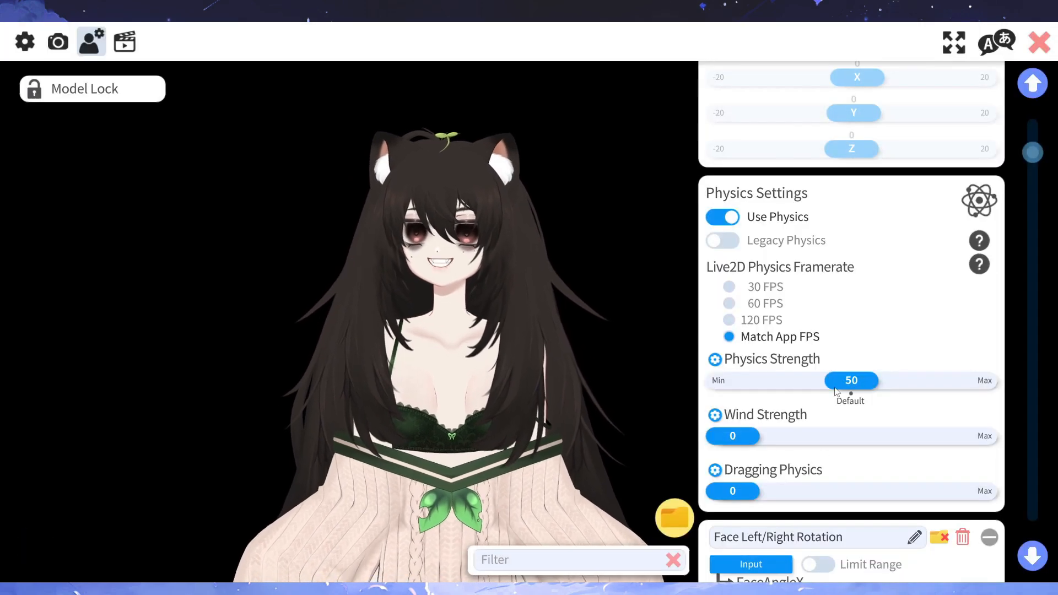
- Try Dragging Physics at 100 and bring it back to 0
scroll(826, 452, "down", 1)
left_click_drag(787, 426, 1009, 412)
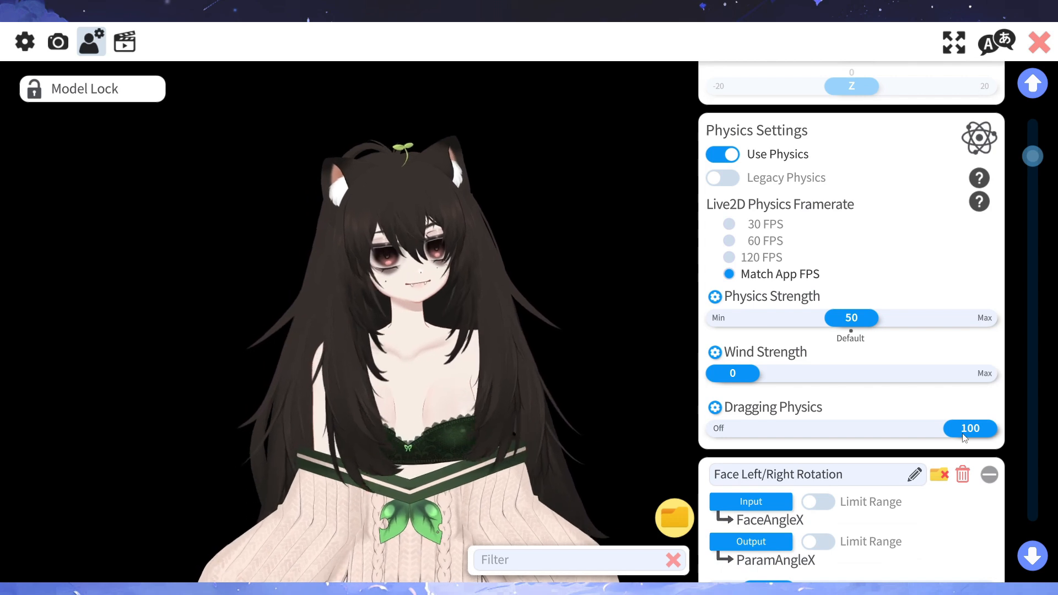
left_click_drag(870, 434, 732, 446)
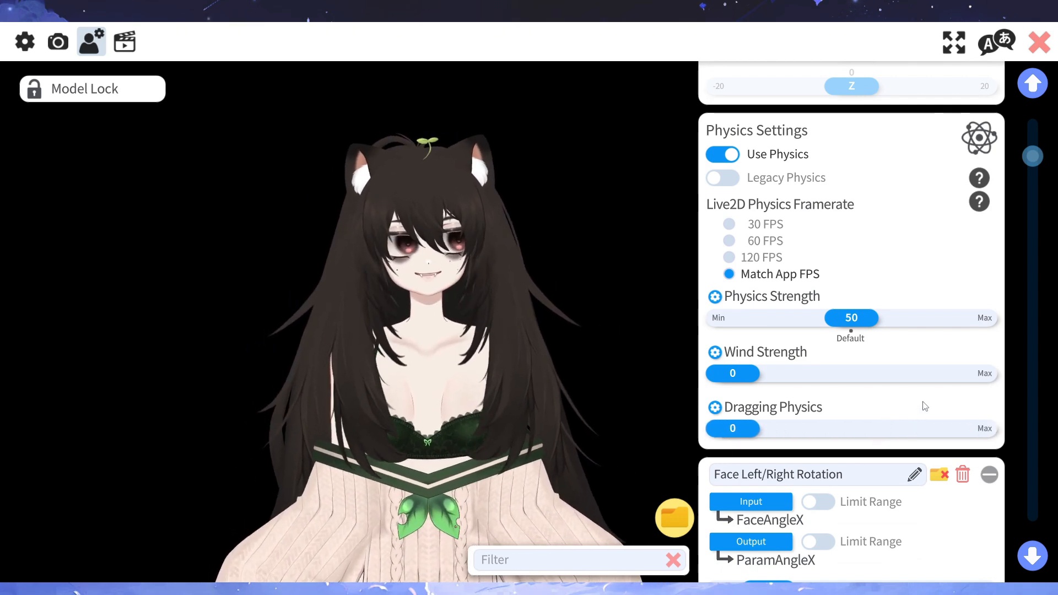
- Look through the tracking parameter mappings below the physics settings, from Face Left/Right Rotation to Eye Smile Left
scroll(920, 400, "up", 5)
scroll(914, 396, "down", 6)
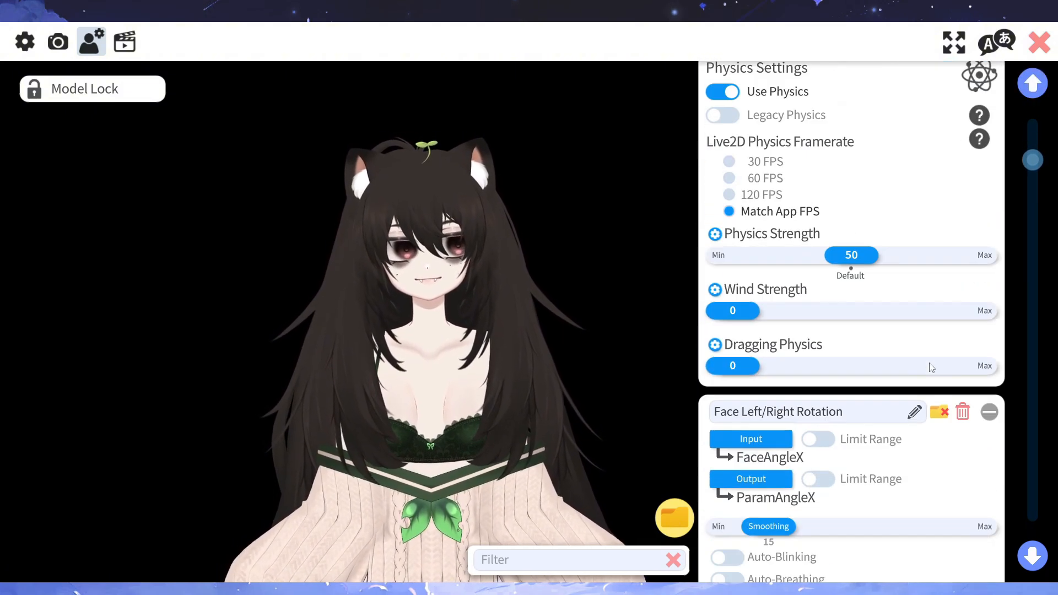
scroll(931, 367, "down", 5)
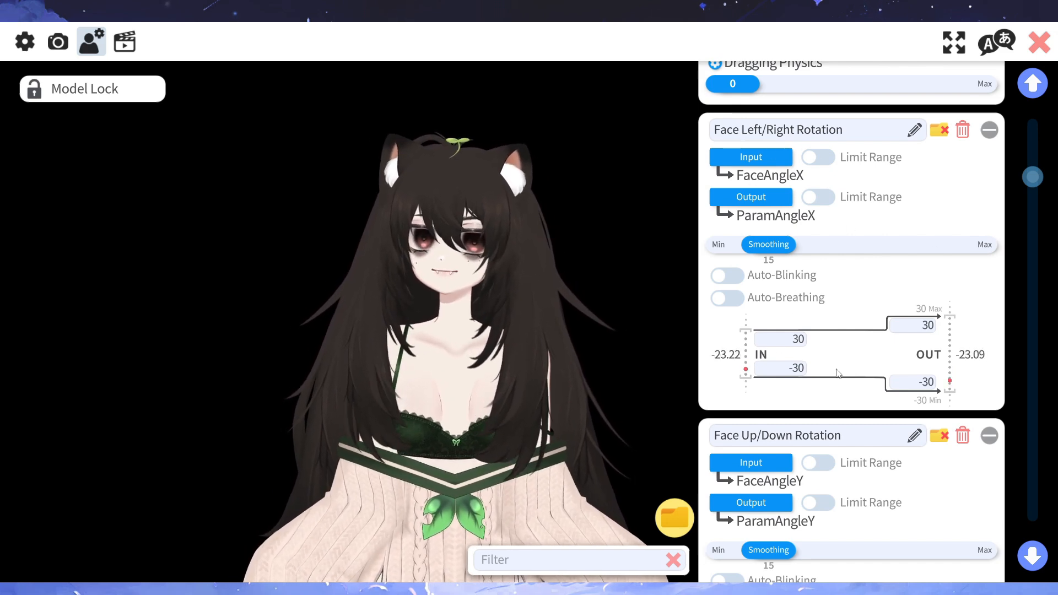
scroll(867, 386, "down", 5)
scroll(867, 386, "down", 10)
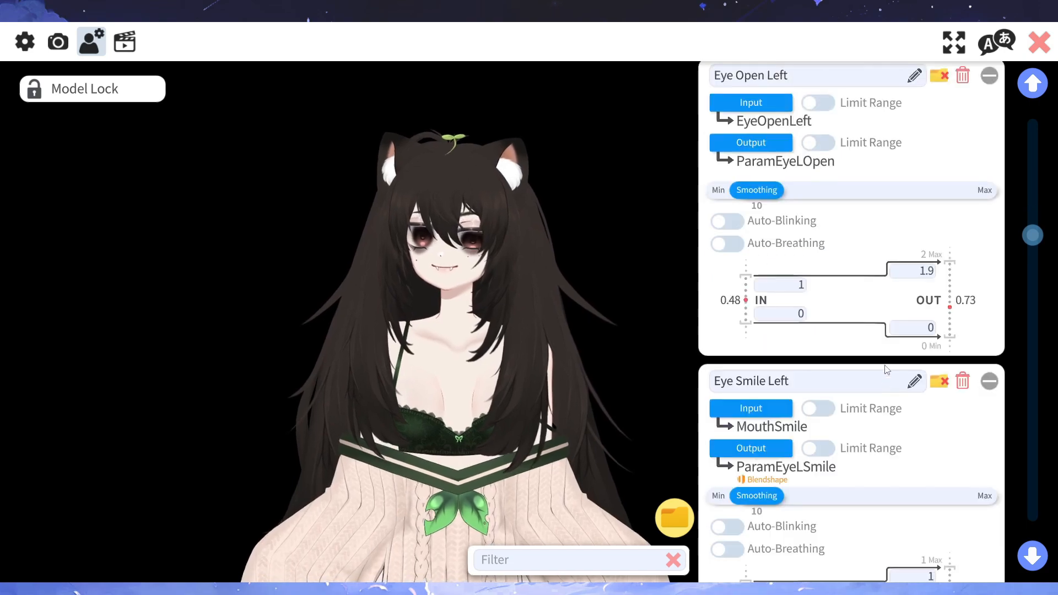
scroll(904, 359, "up", 15)
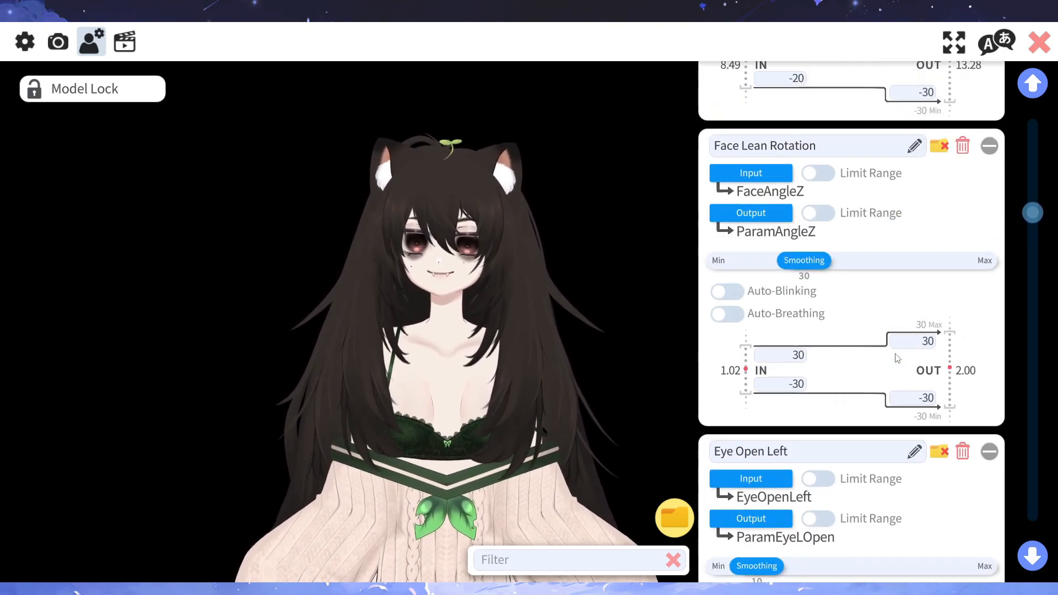
scroll(896, 356, "up", 6)
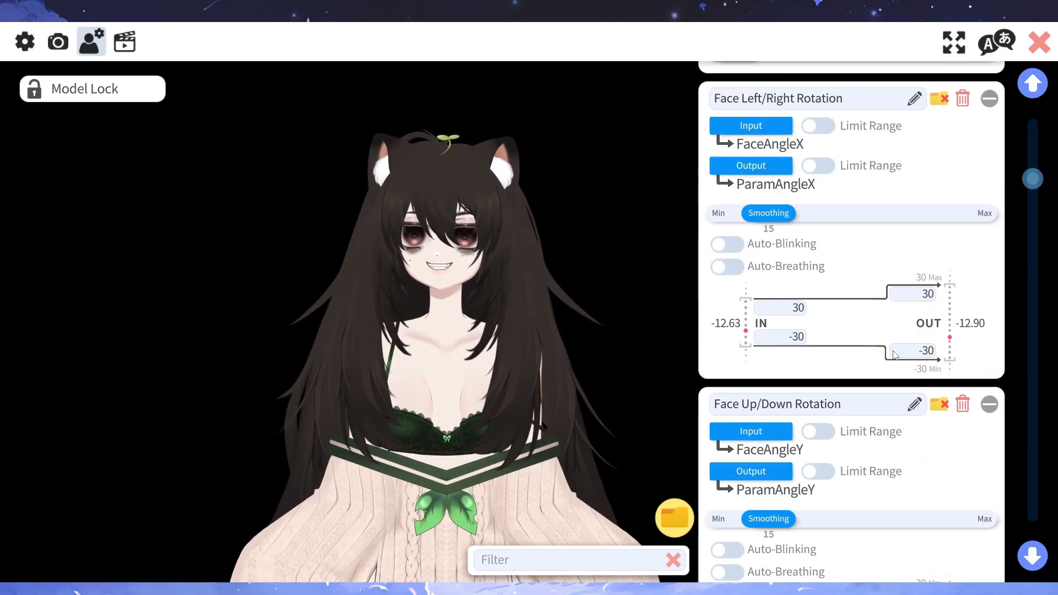
scroll(893, 354, "down", 1)
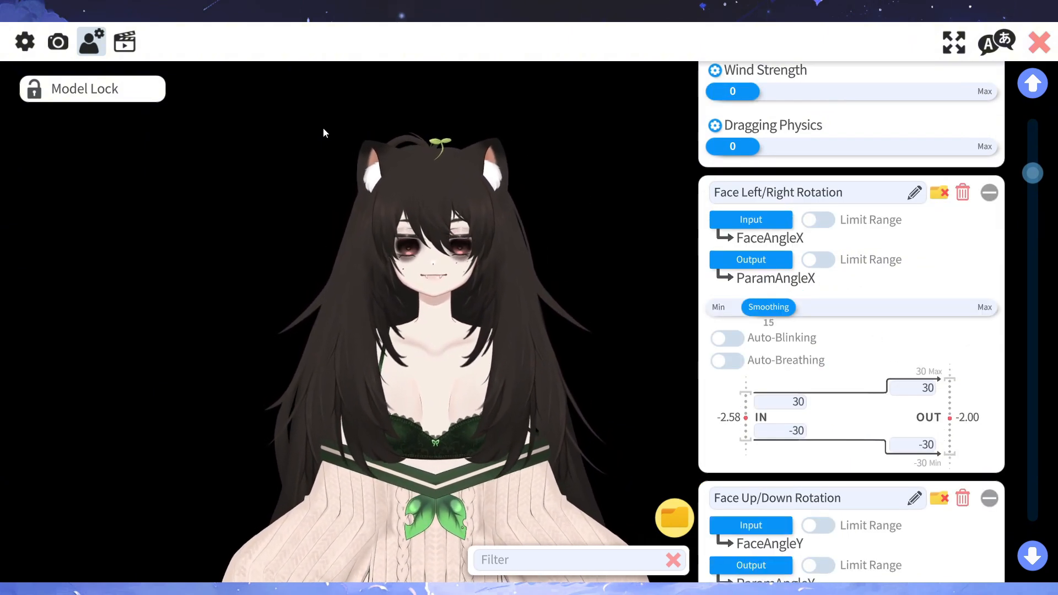
- Start a new expression in the Expression Editor of the hotkey settings and look over its parameter list
left_click(127, 44)
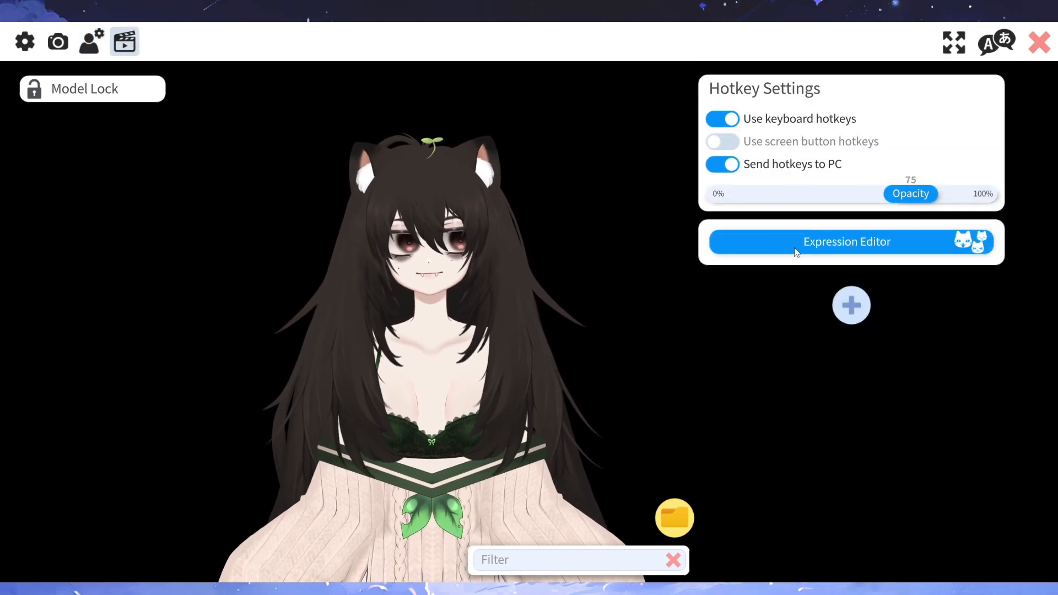
left_click(789, 243)
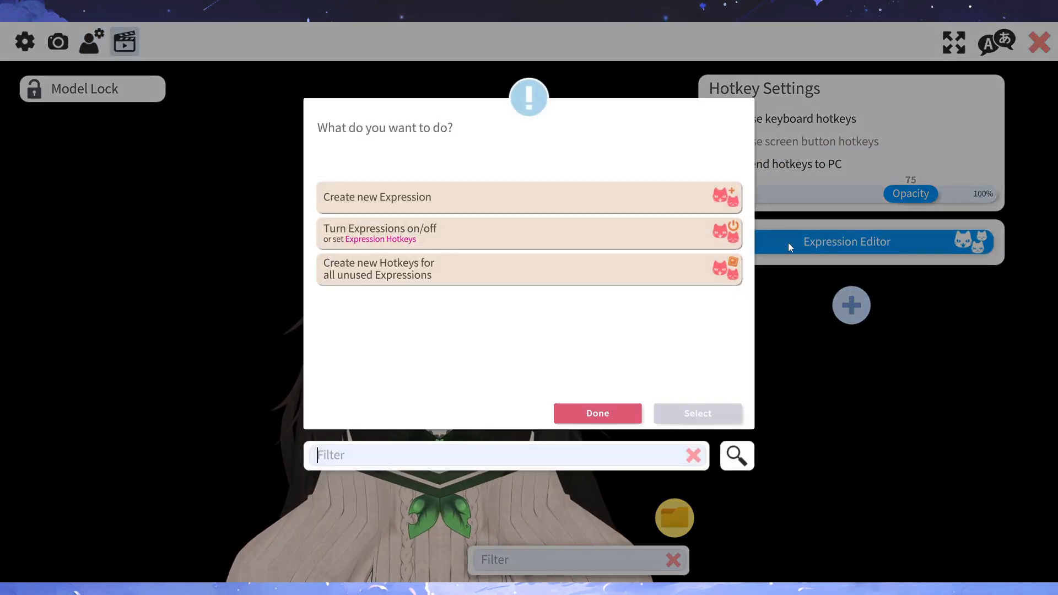
left_click(391, 201)
left_click(718, 422)
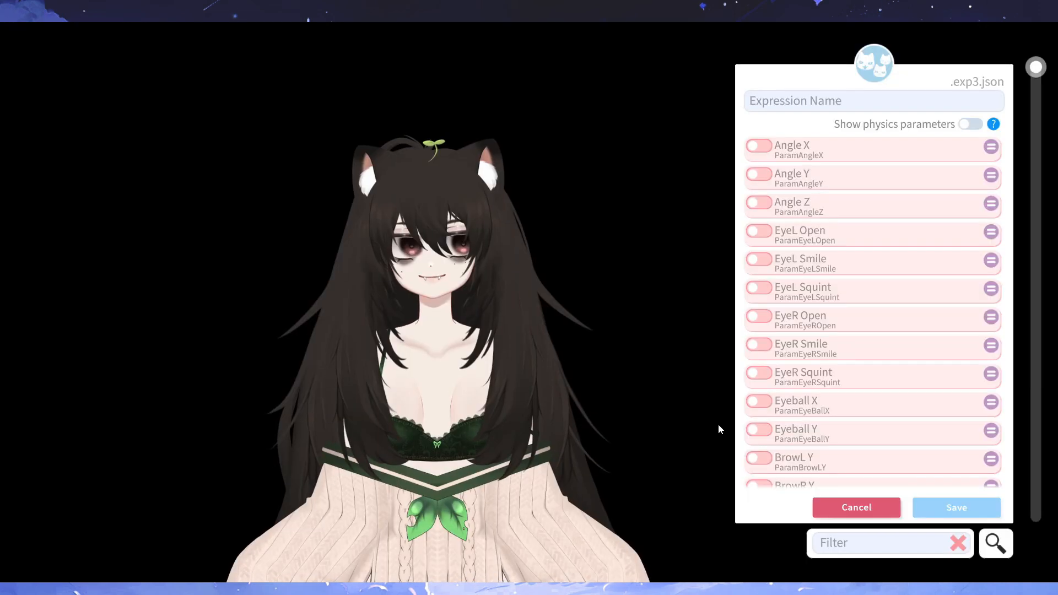
scroll(869, 377, "down", 10)
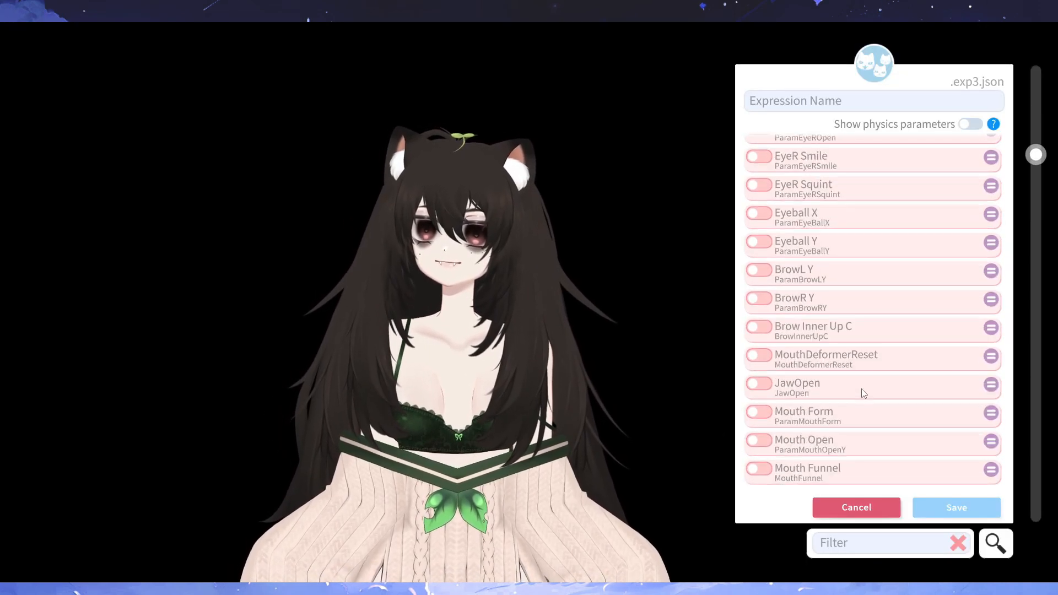
scroll(851, 383, "up", 4)
scroll(860, 341, "up", 5)
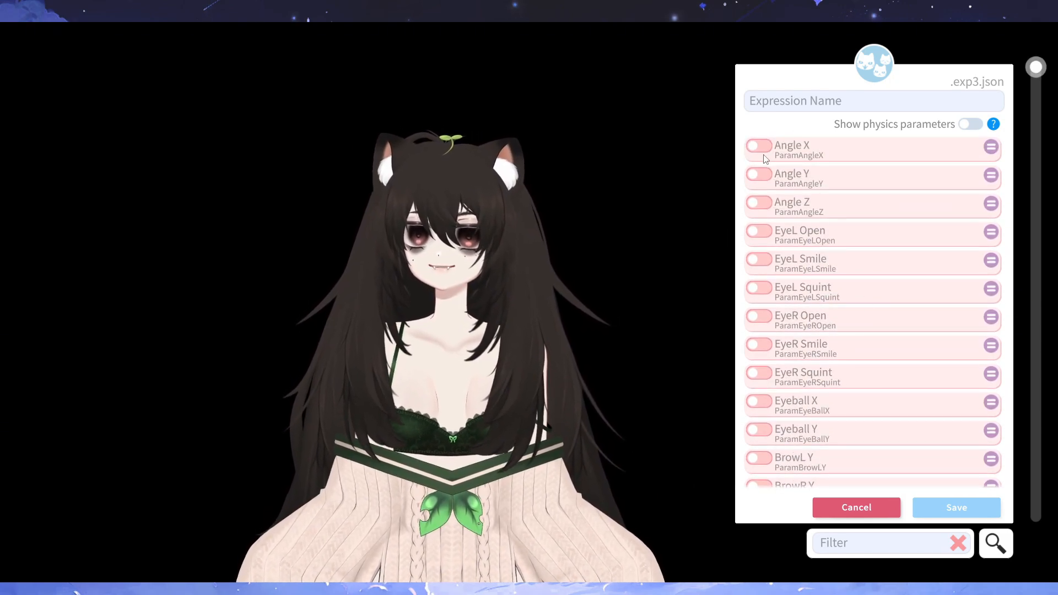
- Try the Angle X parameter in the new expression and switch it off again
left_click(844, 150)
mouse_move(847, 170)
left_mouse_down()
mouse_move(767, 171)
mouse_move(948, 175)
mouse_move(751, 176)
mouse_move(836, 185)
left_mouse_up()
left_click(765, 154)
- Enable Mouth Form in the new expression, try its value between 1 and -1, and disable it again
scroll(808, 284, "down", 10)
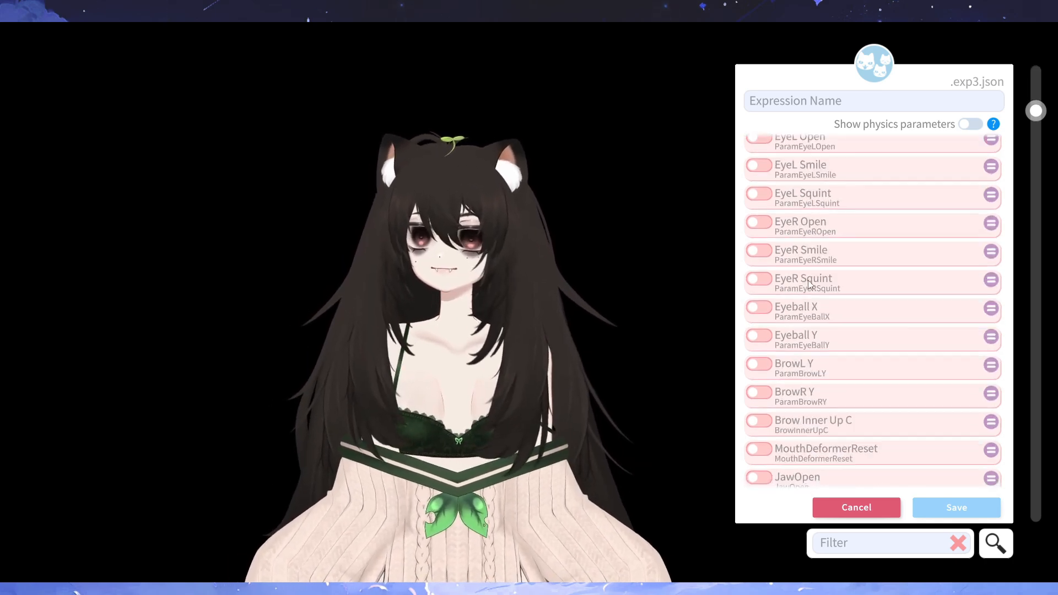
scroll(809, 284, "up", 2)
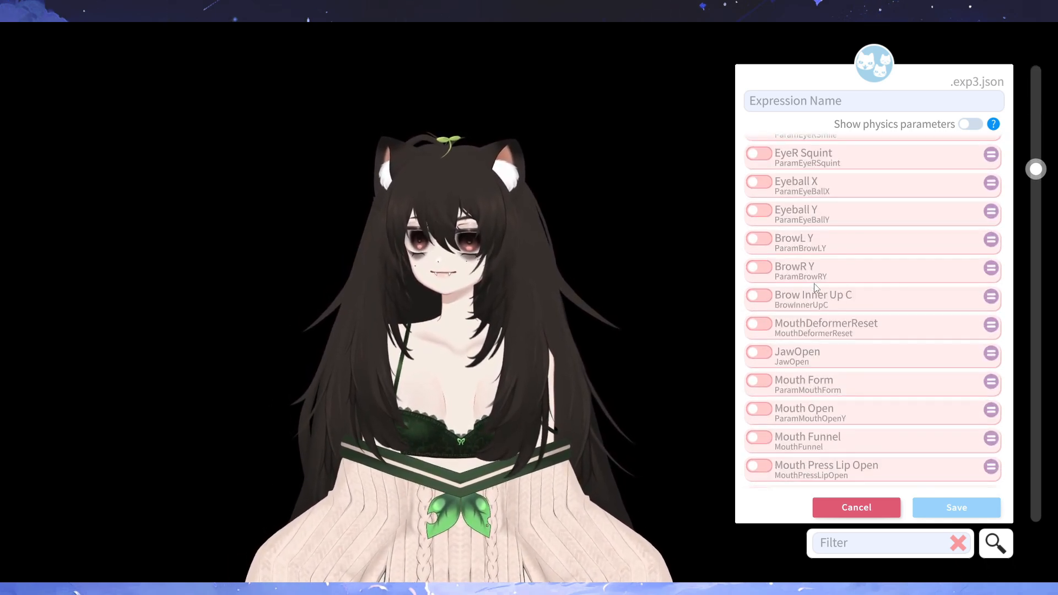
scroll(814, 287, "down", 2)
left_click(763, 317)
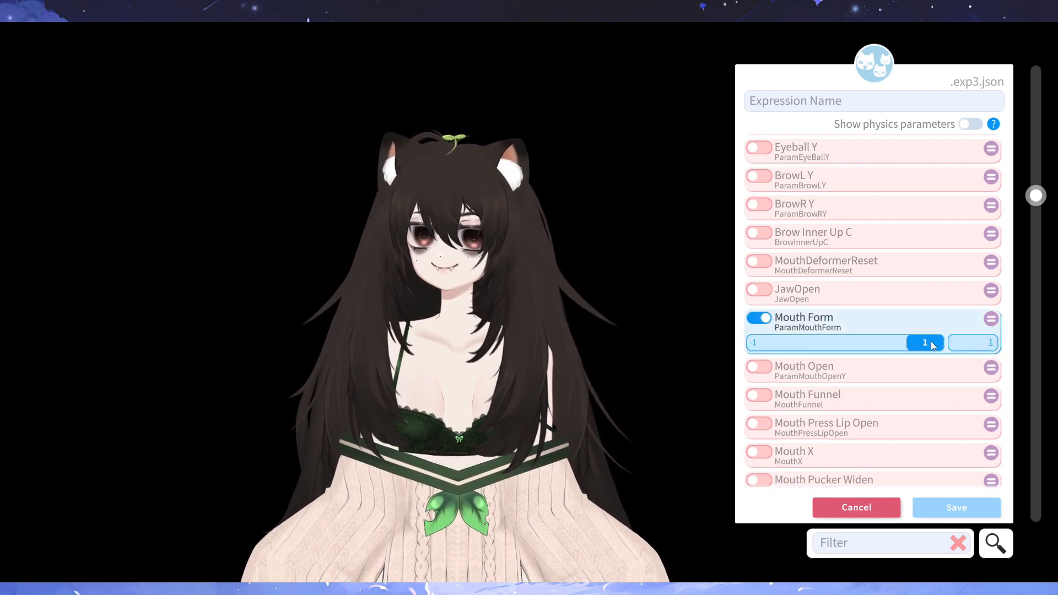
left_click_drag(931, 341, 741, 359)
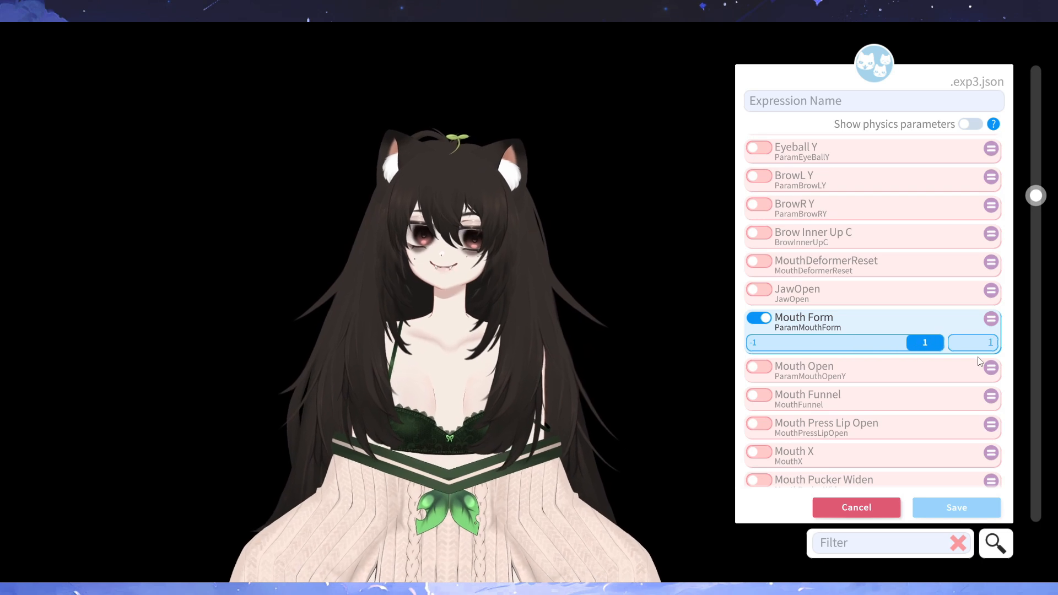
left_click(767, 322)
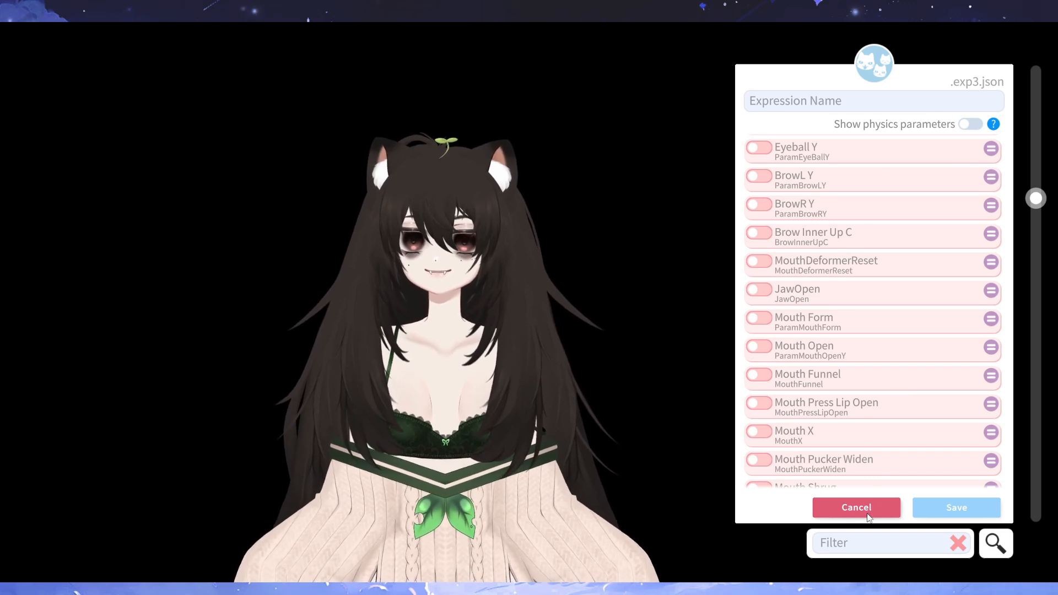
- Enable Mouth Pucker Widen in the new expression, try raising its value to 1, and disable it again
scroll(782, 443, "down", 1)
left_click(759, 429)
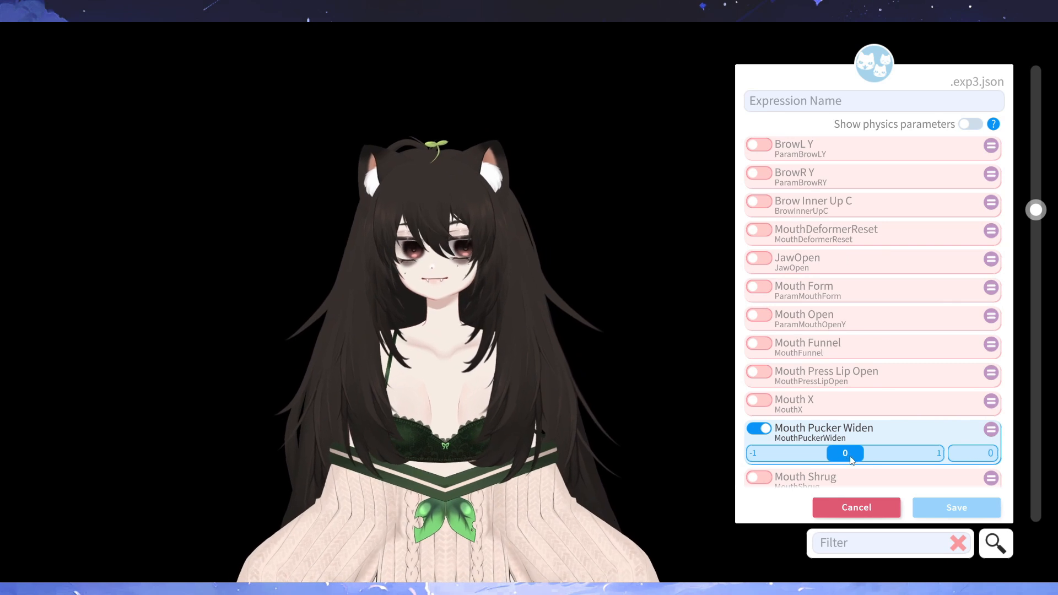
left_click_drag(844, 455, 976, 482)
left_click(758, 429)
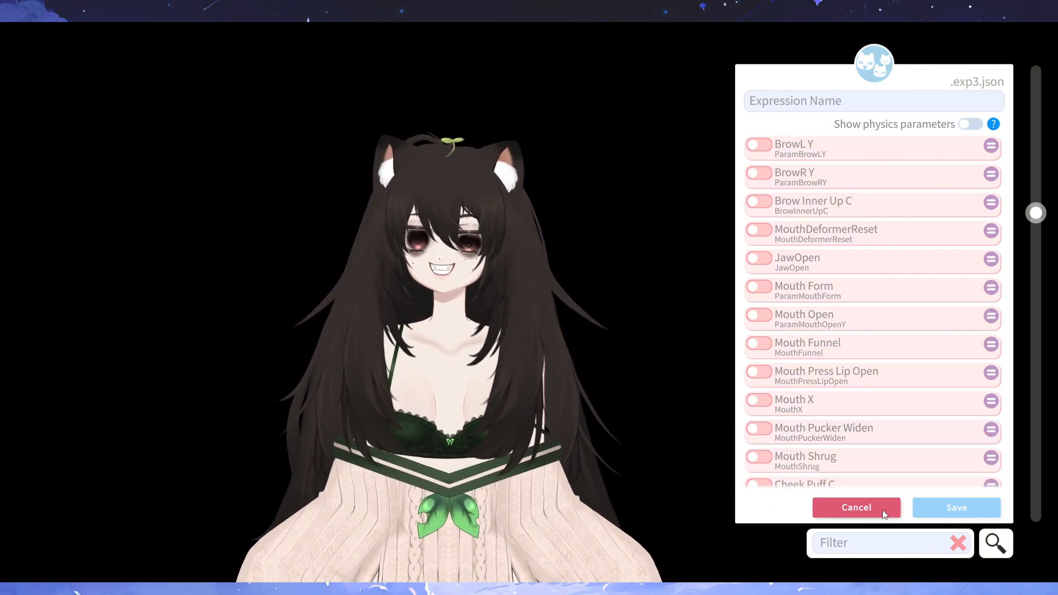
- Discard the new expression, close the Expression Editor and return to the model settings
left_click(880, 511)
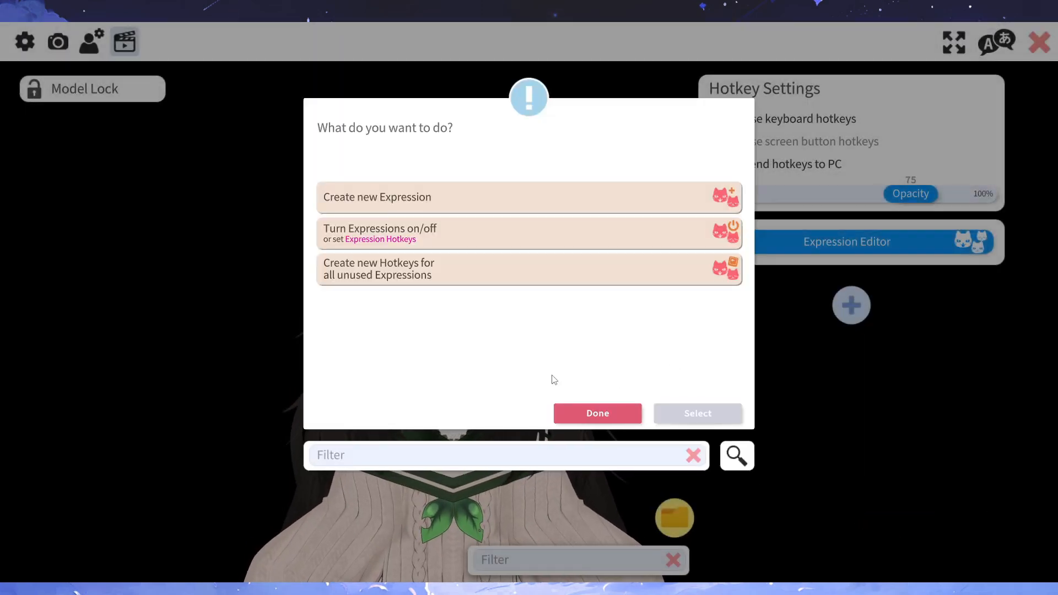
left_click(600, 415)
left_click(89, 42)
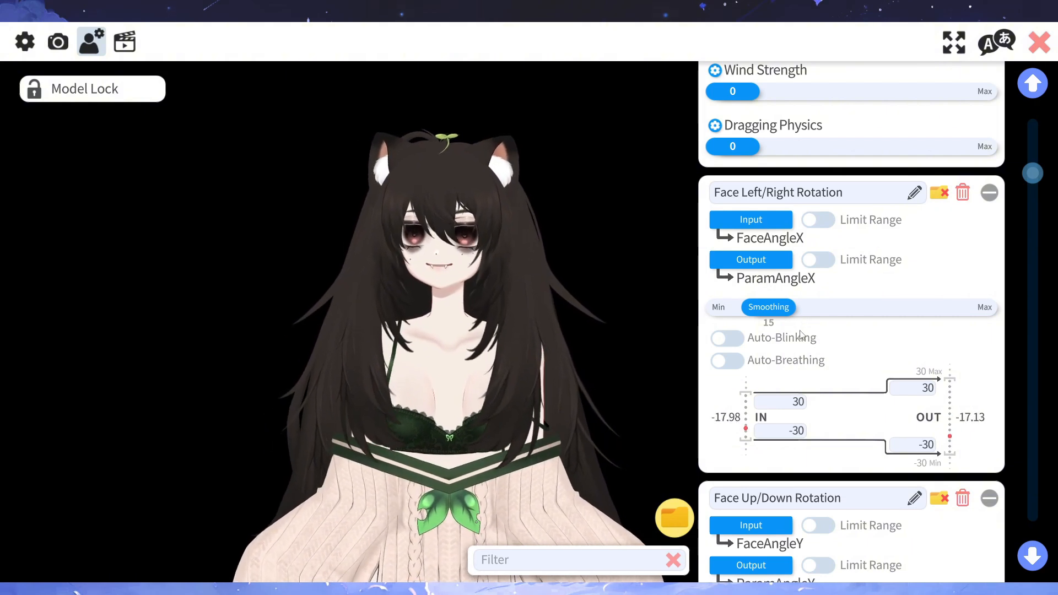
- Try Limit Range on both the input and output of Face Left/Right Rotation, and turn both off
left_click(819, 220)
left_click(818, 260)
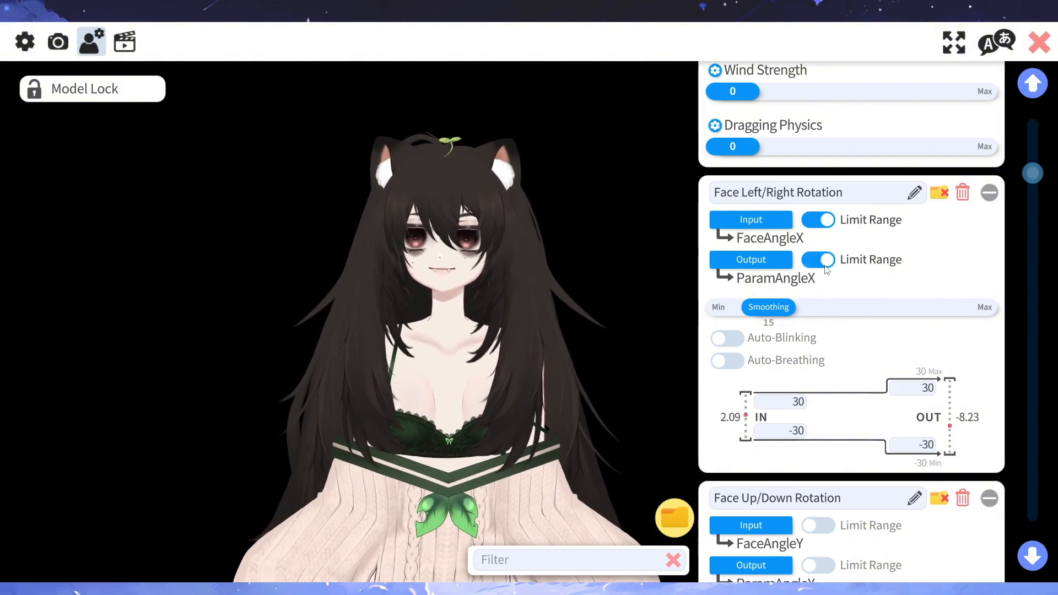
left_click(817, 260)
left_click(818, 220)
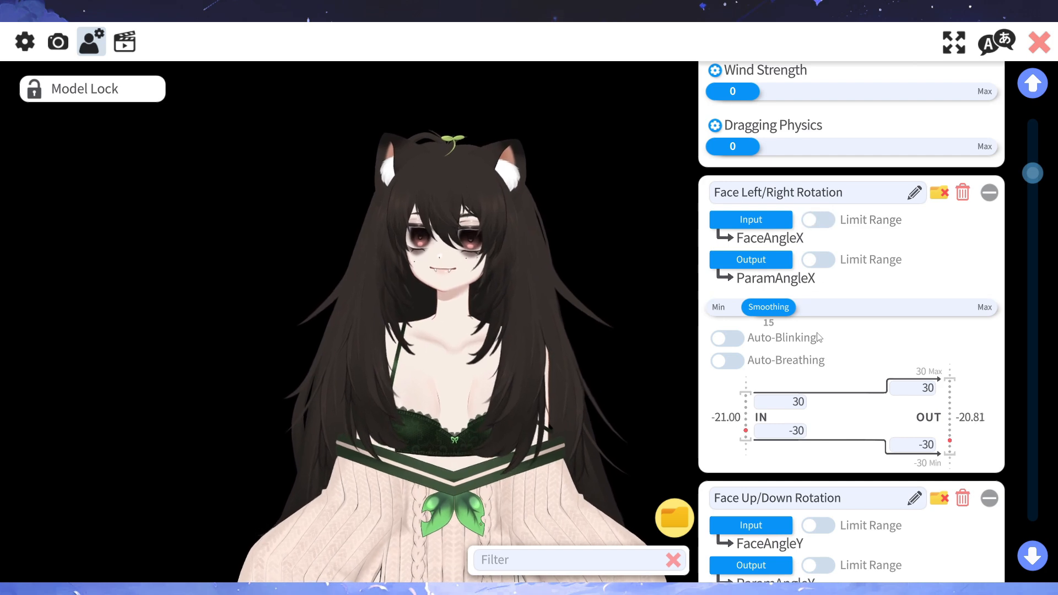
- Set the input tracking parameter of Face Left/Right Rotation to MousePositionX, filtering the choices by "mou"
left_click(758, 221)
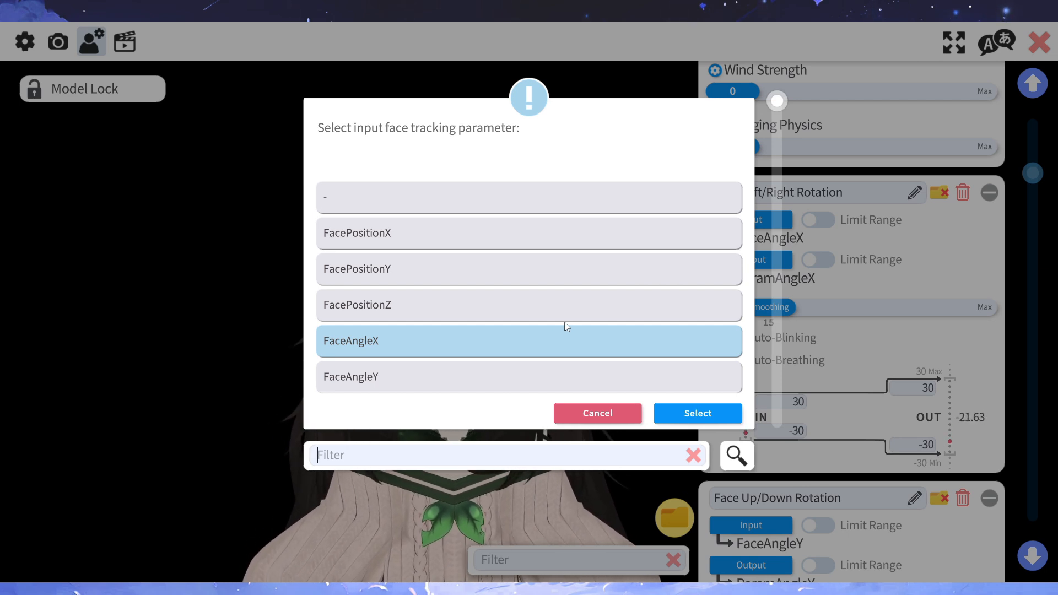
type("mou")
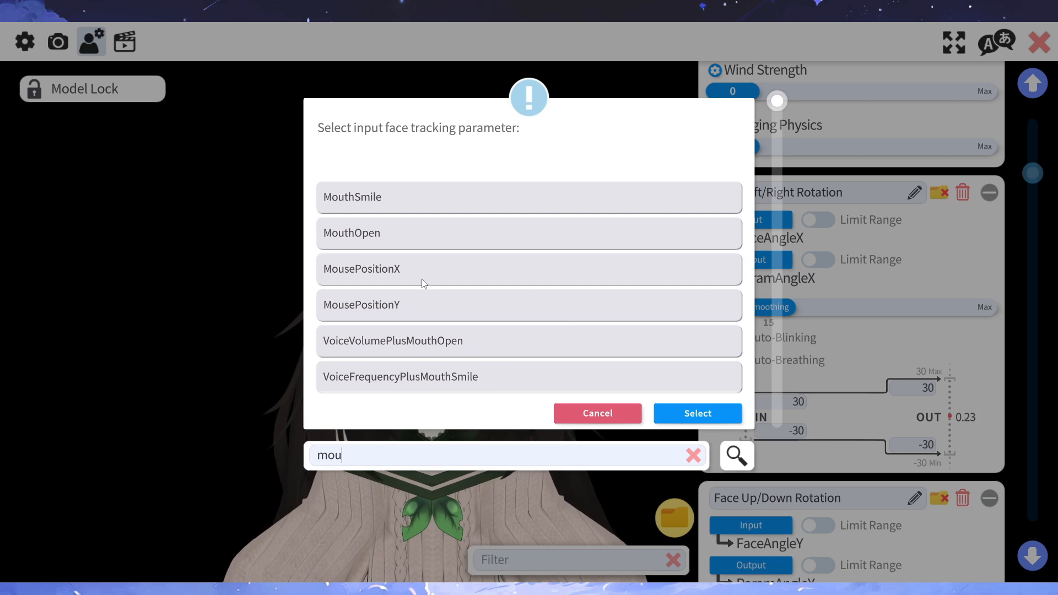
left_click(421, 279)
left_click(673, 407)
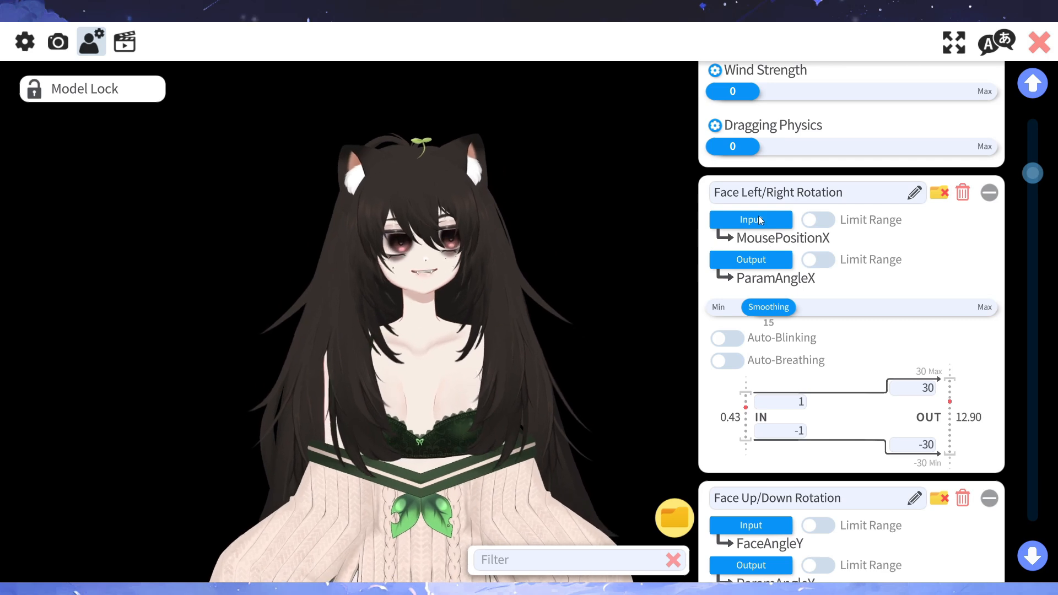
- Set the input tracking parameter of Face Left/Right Rotation back to FaceAngleX
left_click(759, 221)
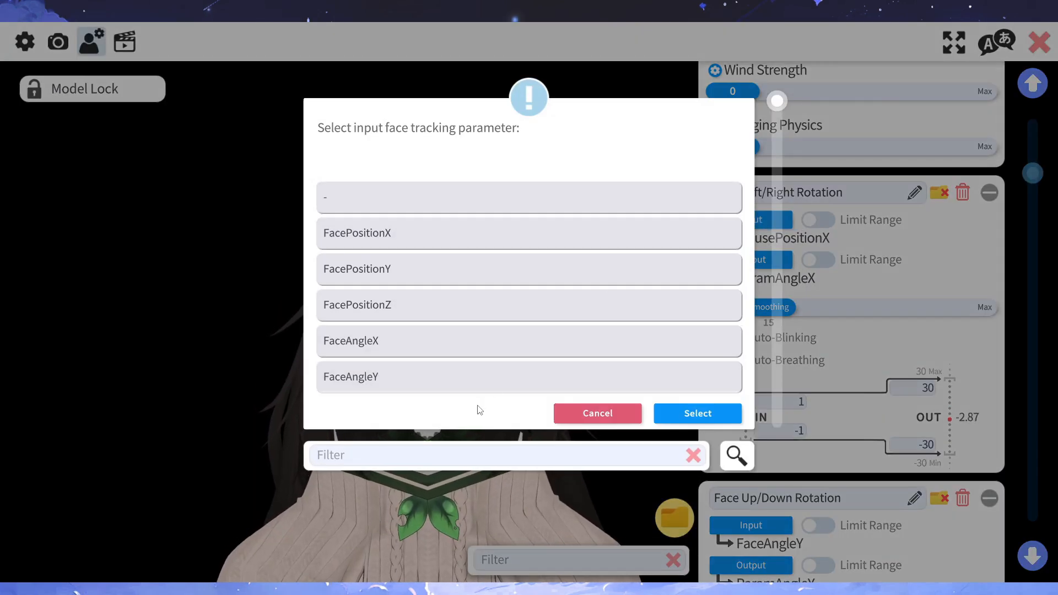
left_click(483, 353)
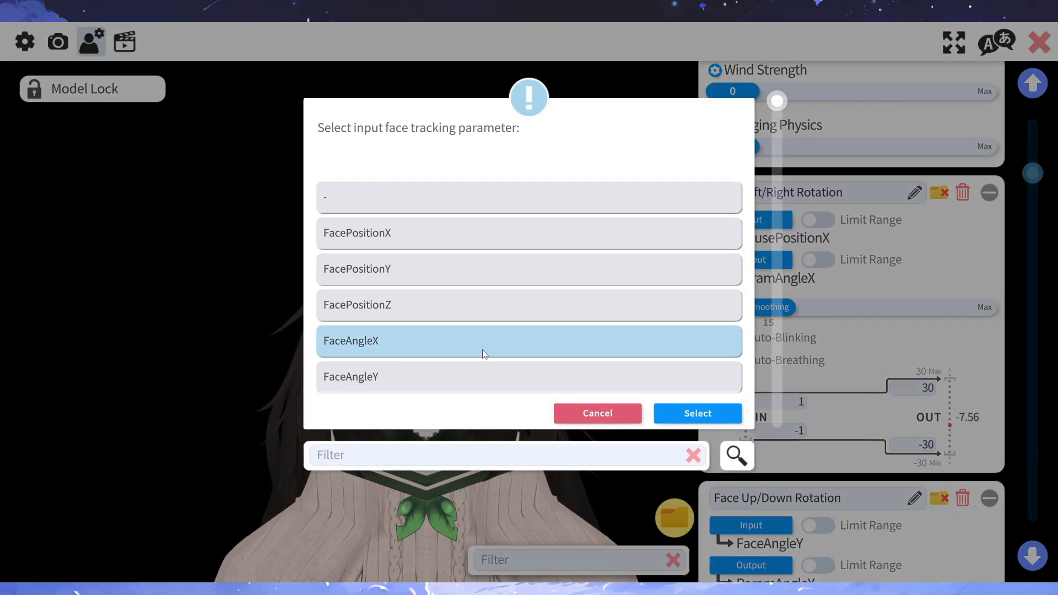
left_click(673, 408)
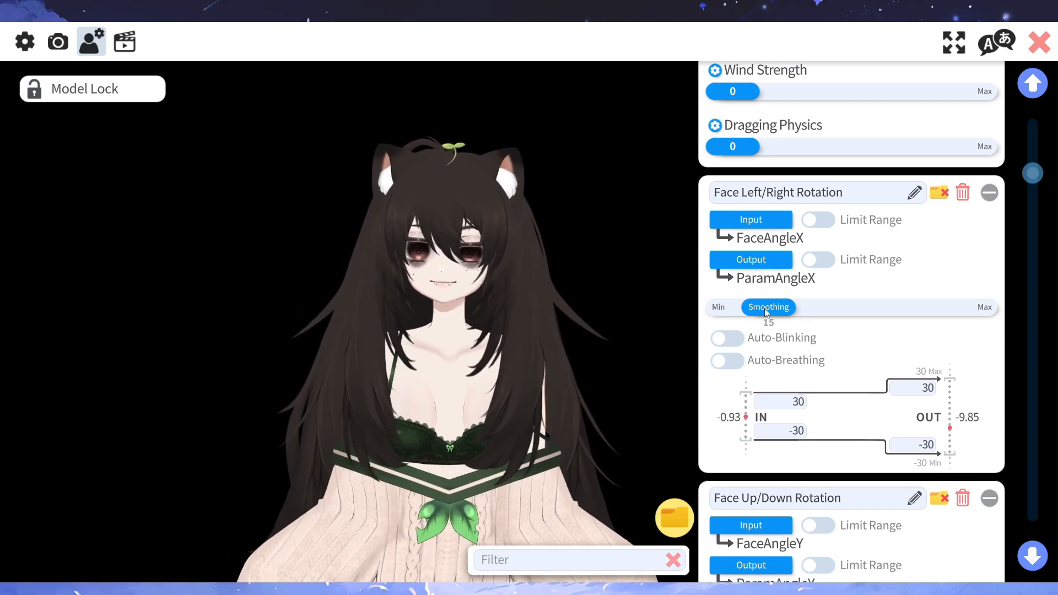
- Try Face Left/Right Rotation with Smoothing raised to 100, lower it again and restore it to 15
left_click_drag(776, 305, 996, 338)
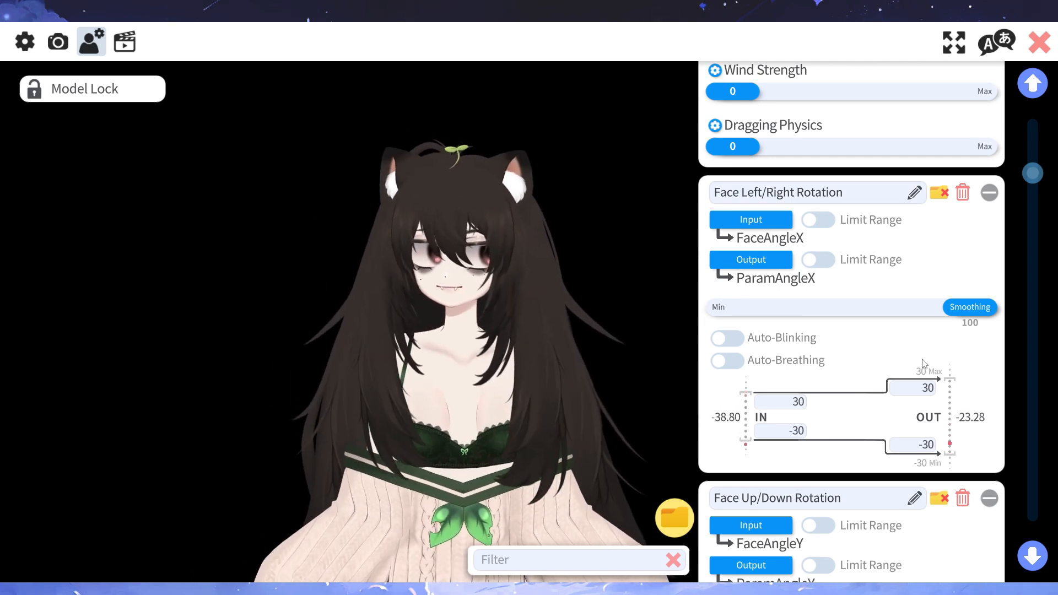
left_click_drag(978, 310, 706, 318)
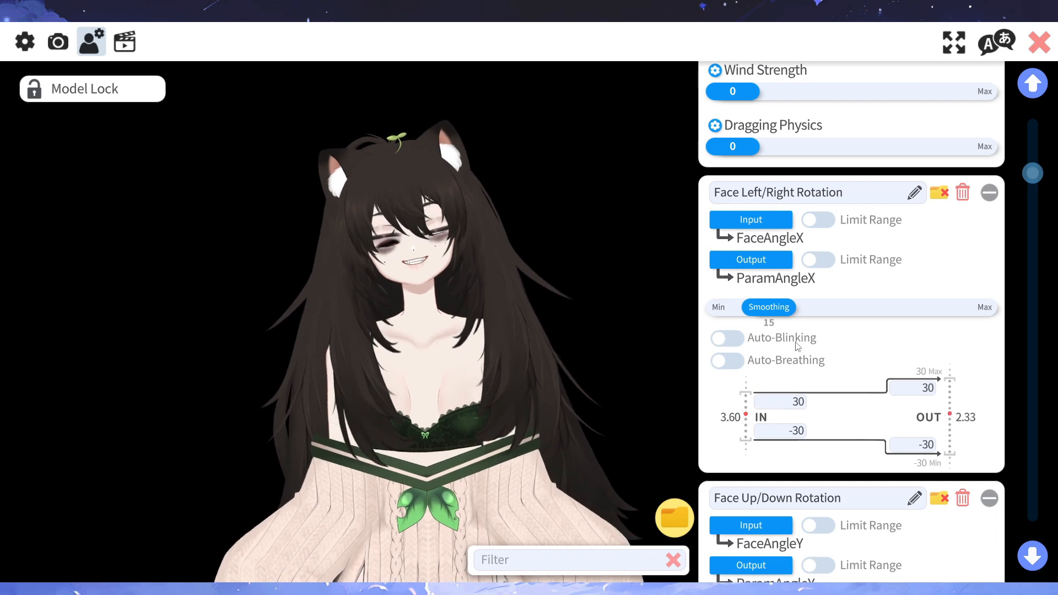
- Set the IN range of Face Left/Right Rotation to an upper value of 38 and a lower value of -38
scroll(835, 382, "down", 1)
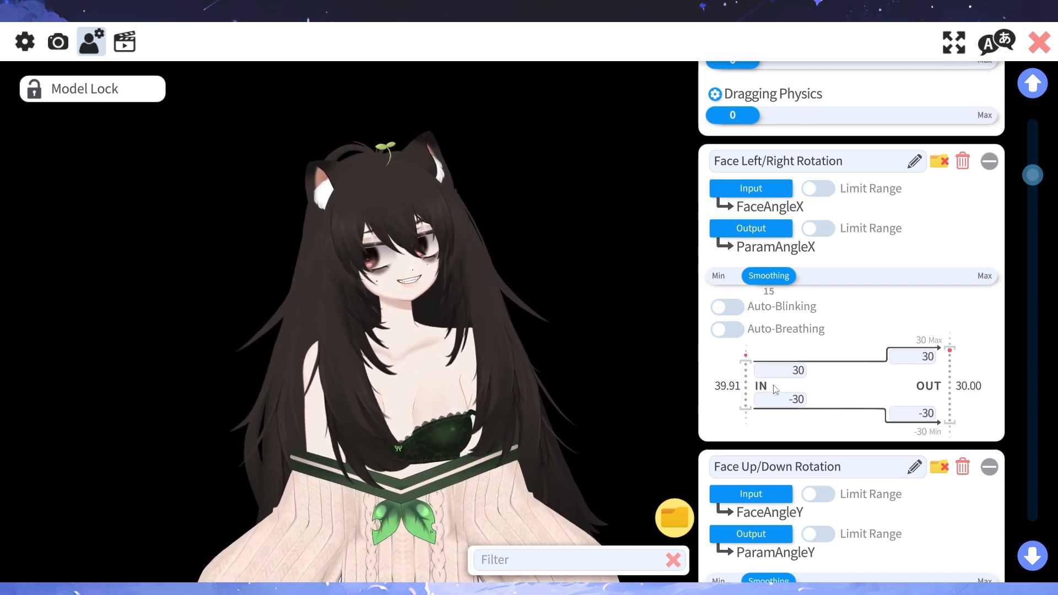
left_click(792, 371)
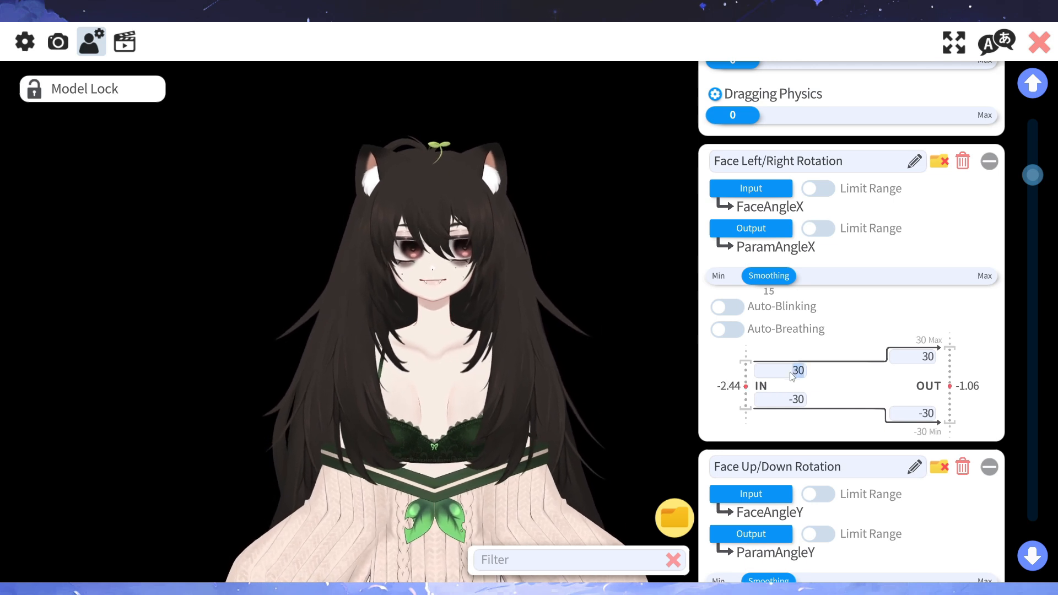
type("38")
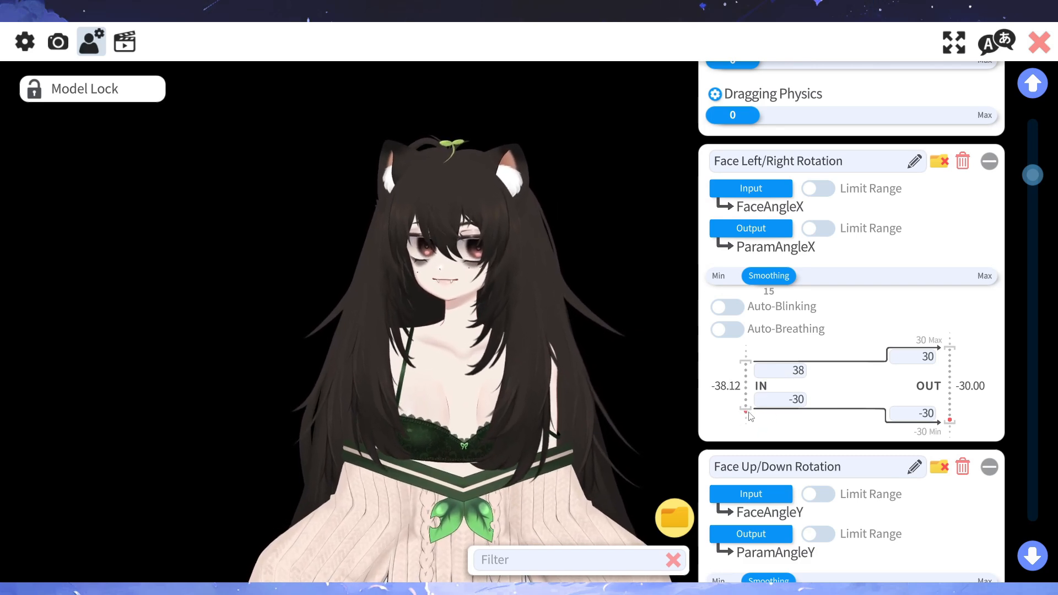
left_click(781, 407)
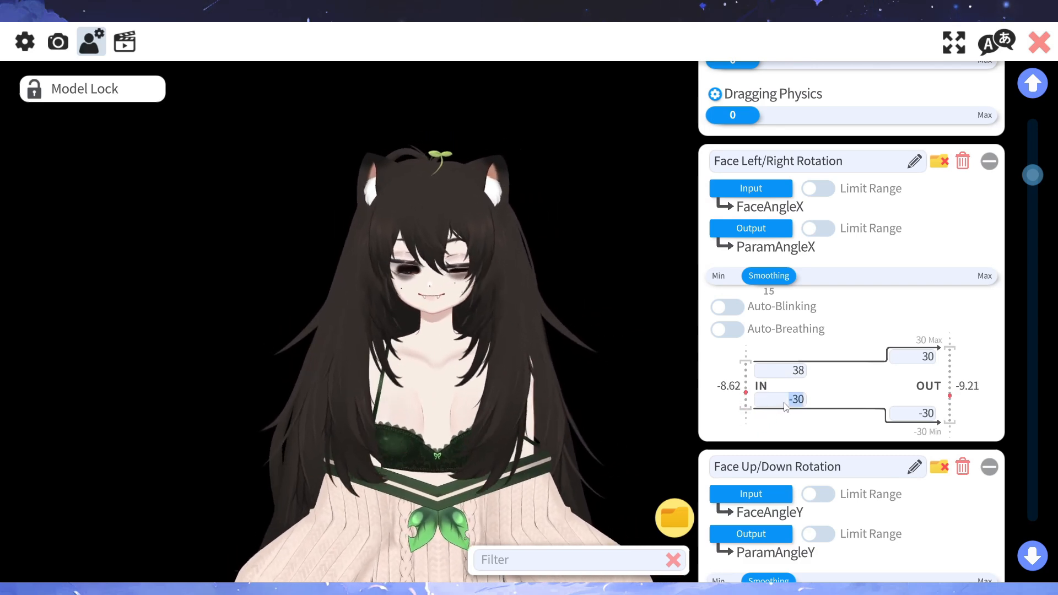
key("BackSpace")
type("-")
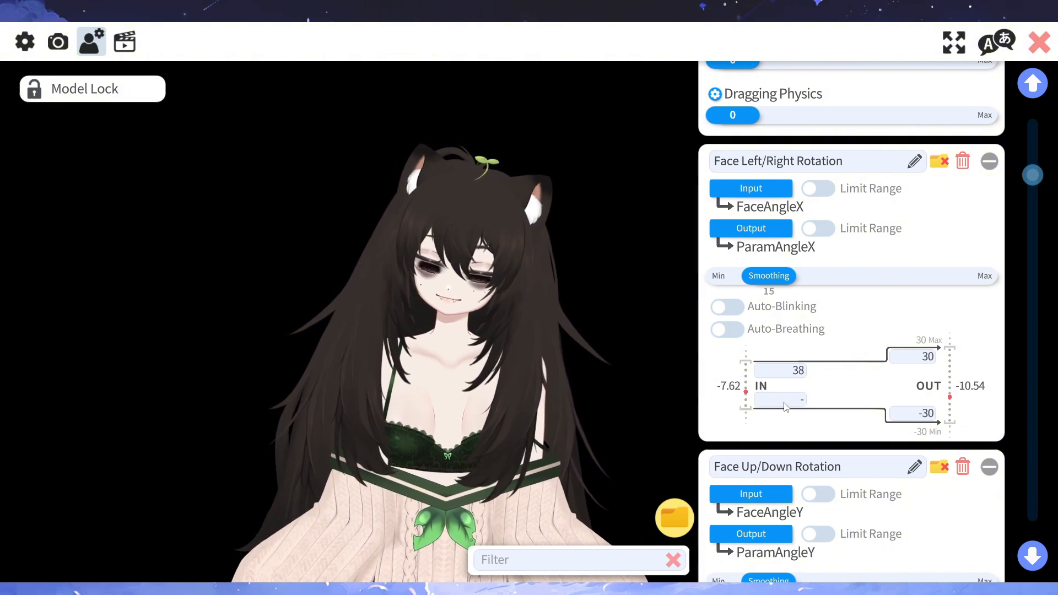
type("38")
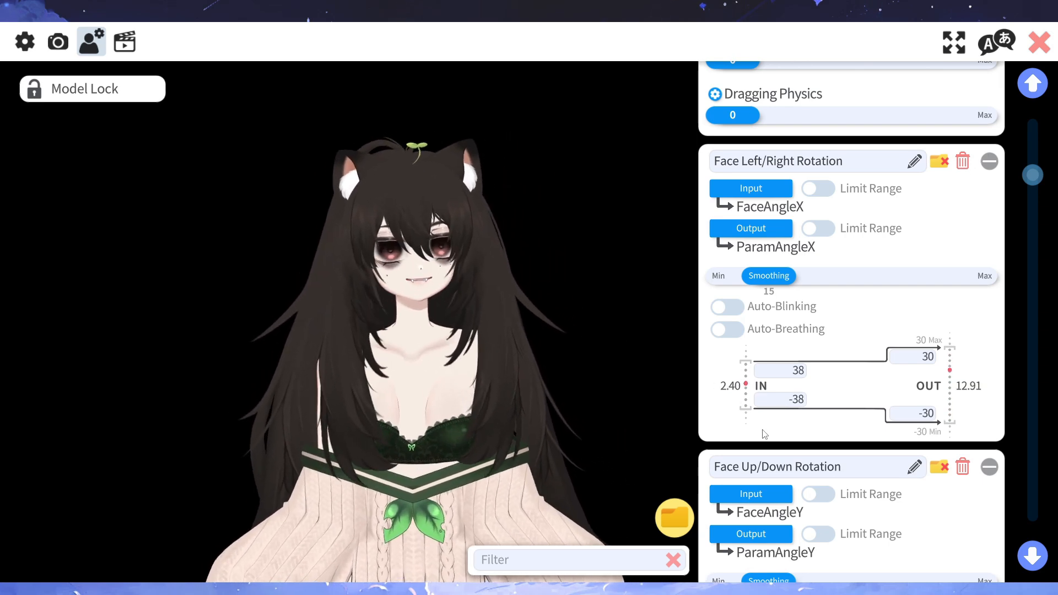
- Return the IN range of Face Left/Right Rotation to 30 and -30
left_click(782, 374)
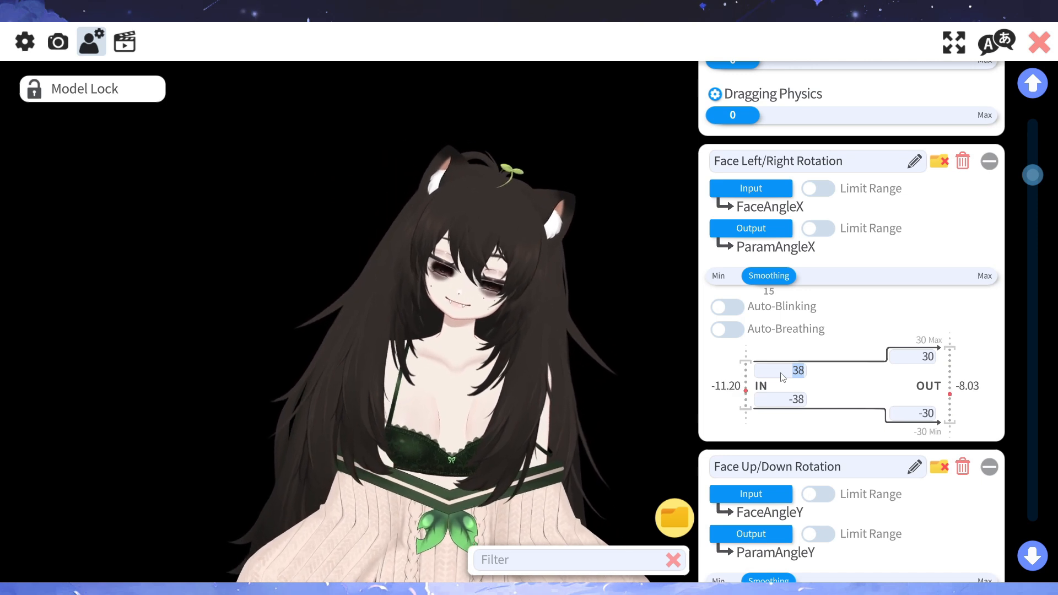
type("30")
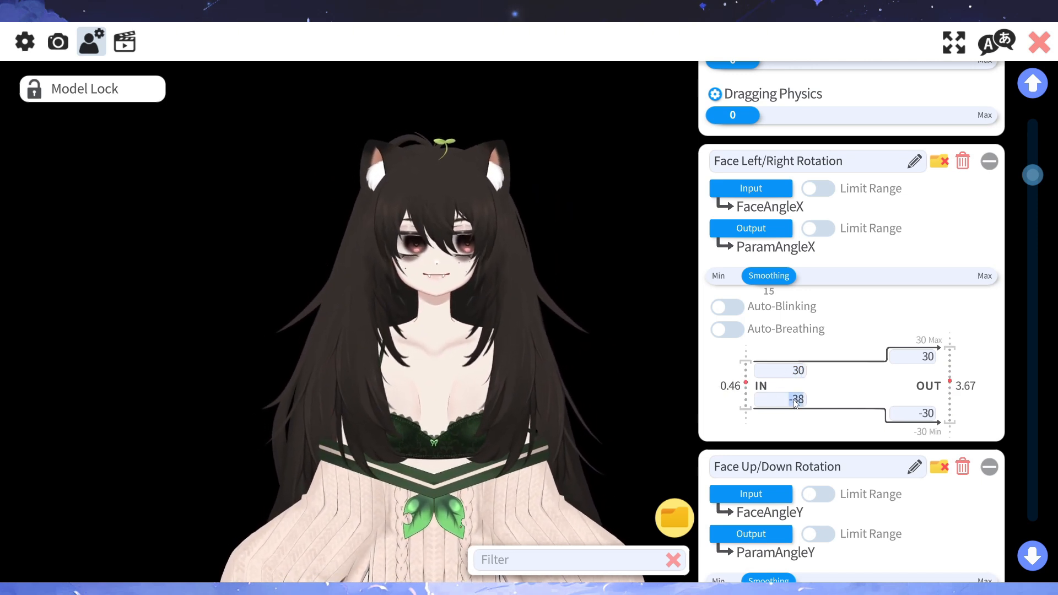
left_click(794, 401)
key("BackSpace")
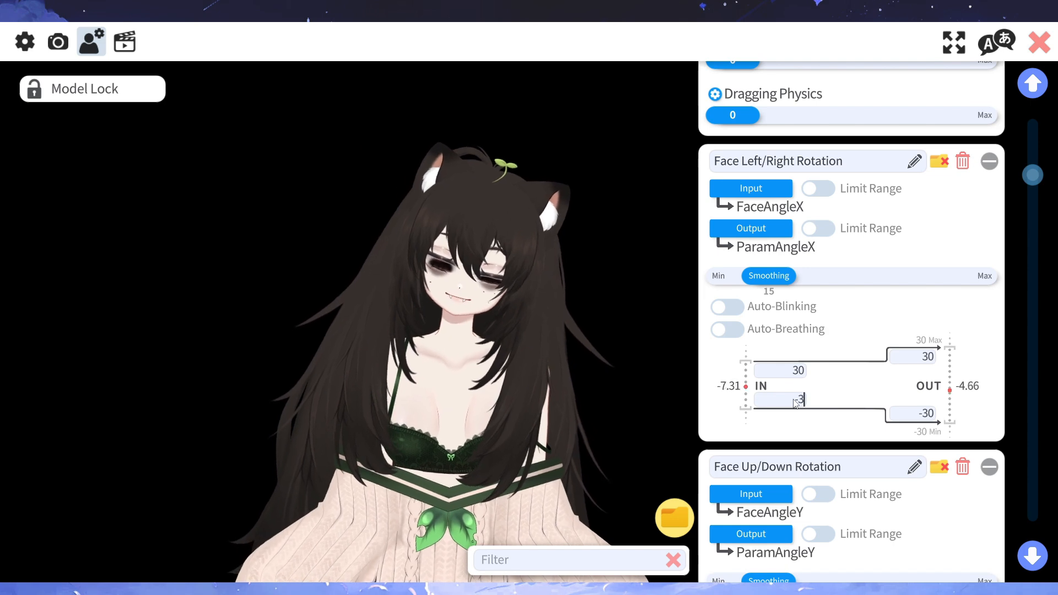
type("-30")
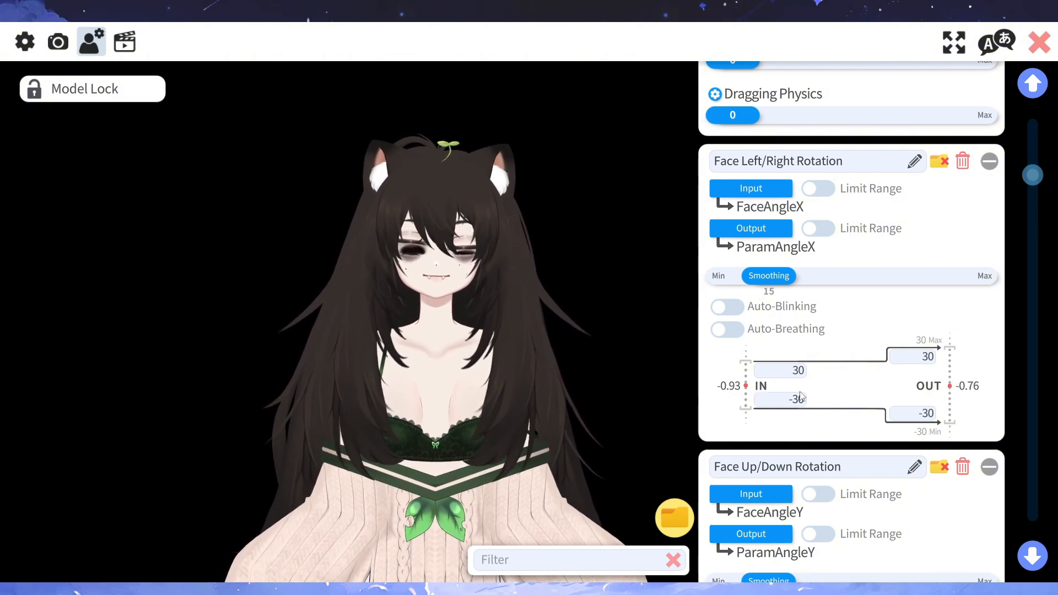
- Try an upper IN value of 60 for Face Left/Right Rotation, and set the IN range to 20 and -20
left_click(781, 370)
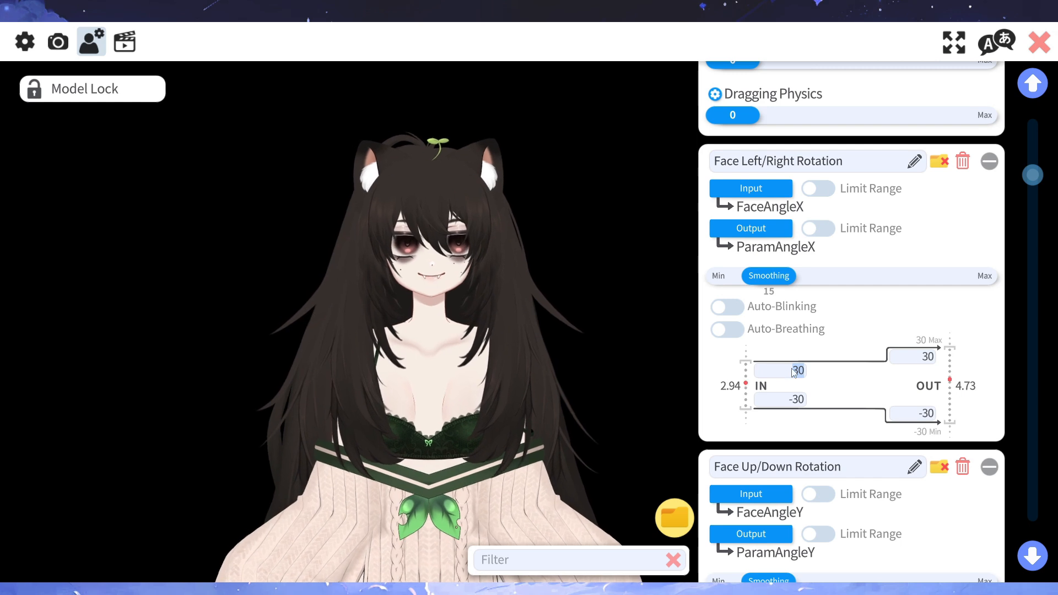
type("60")
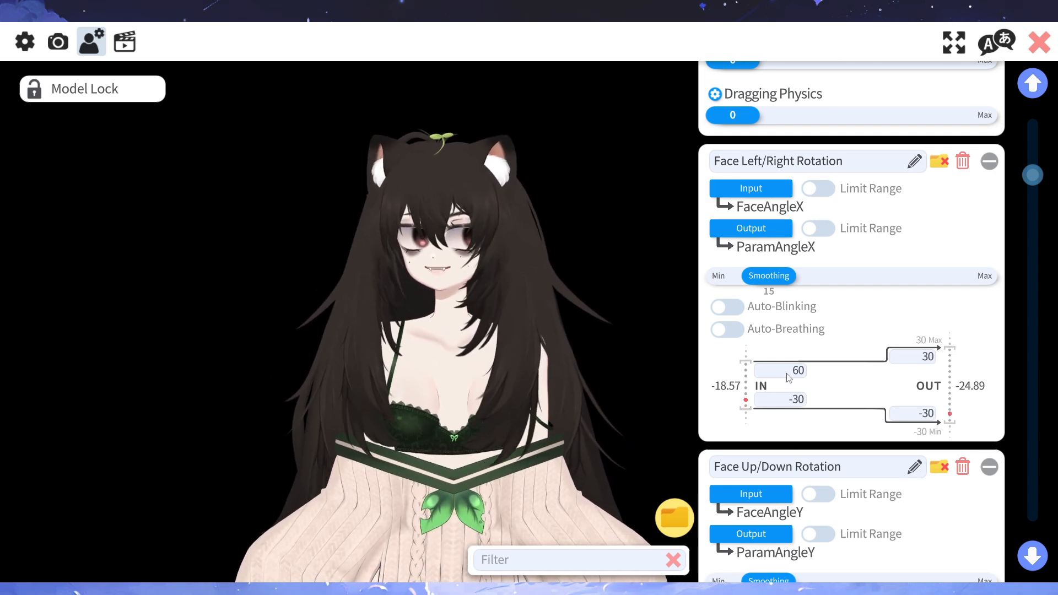
left_click(792, 377)
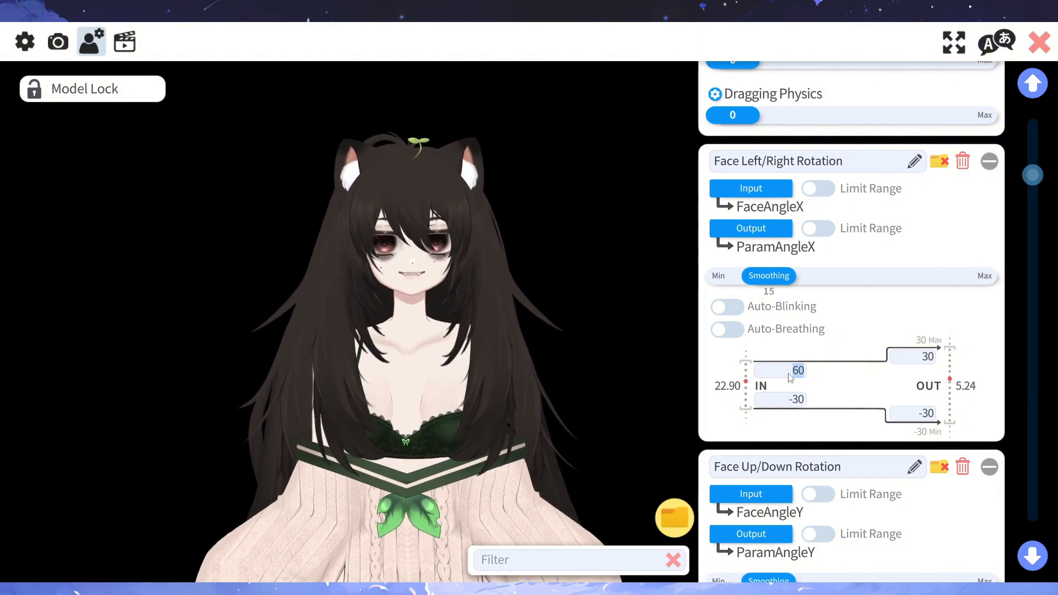
type("2")
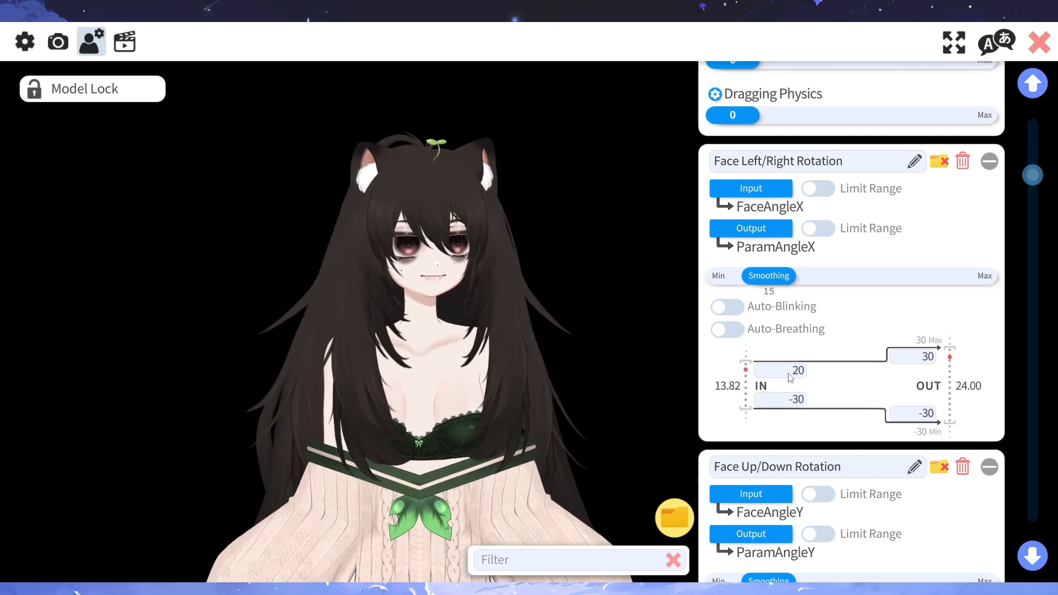
left_click(793, 400)
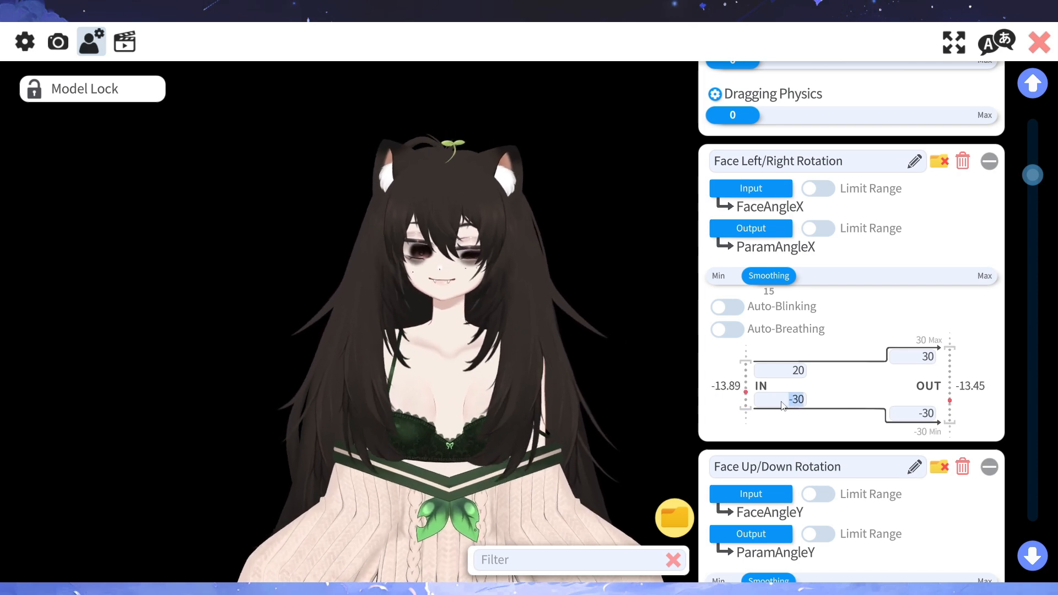
key("BackSpace")
type("-20")
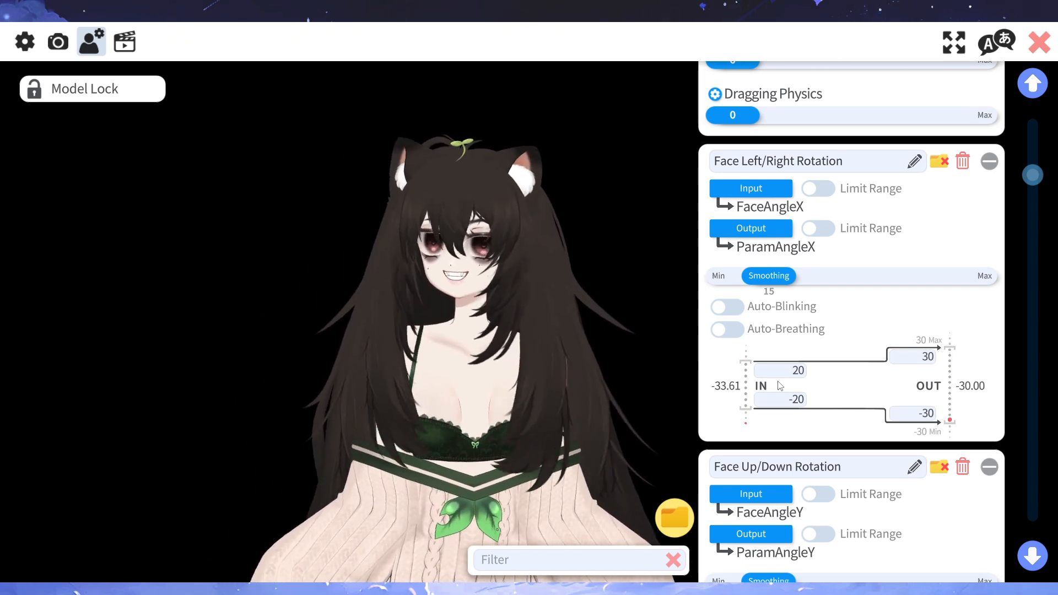
- Restore the upper IN value of Face Left/Right Rotation to 30 and the lower one to -30
left_click(788, 374)
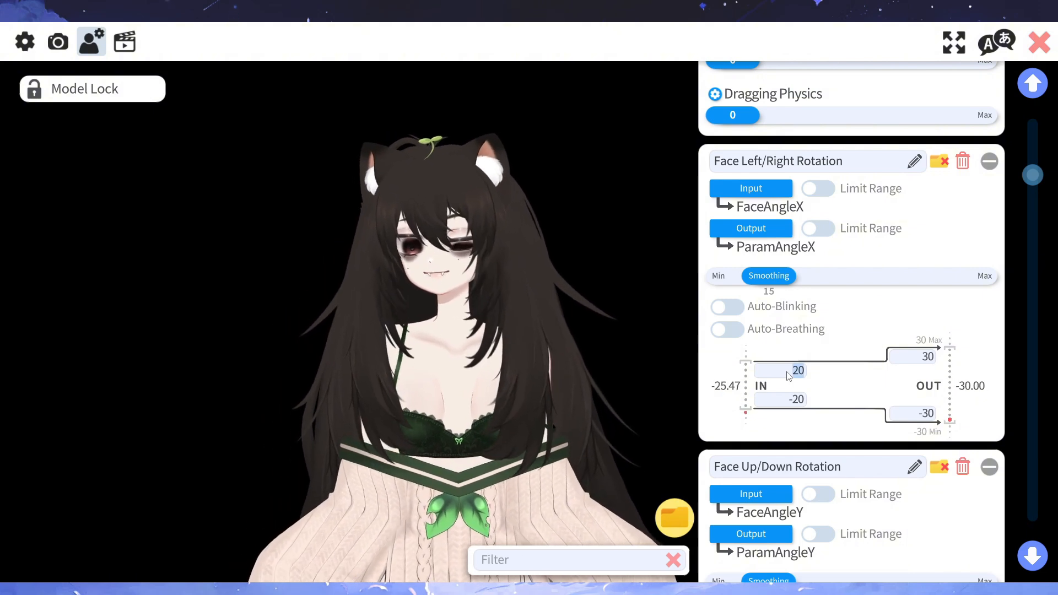
type("3")
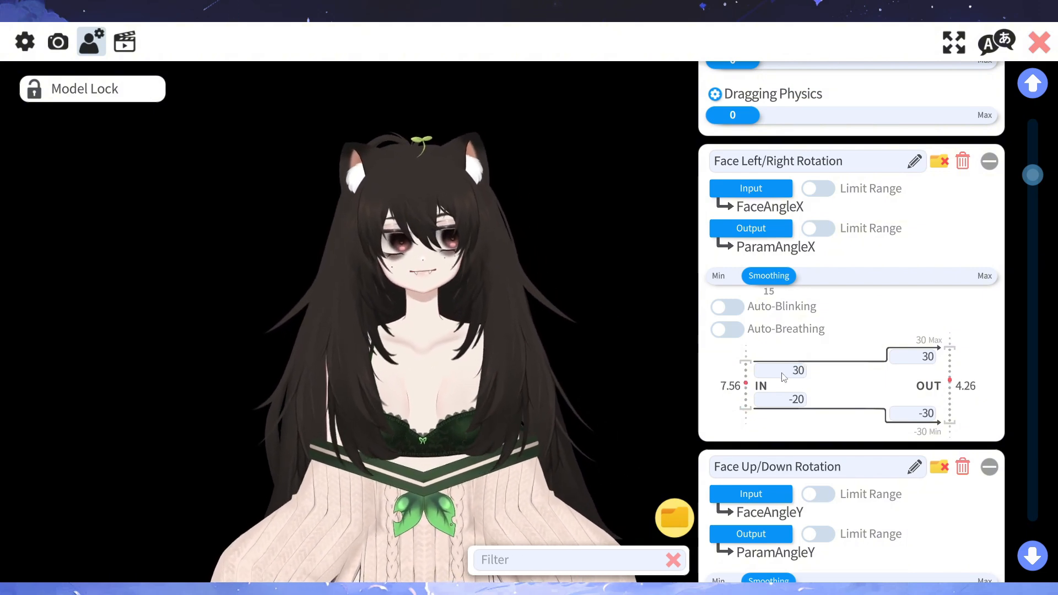
left_click(784, 404)
type("-30")
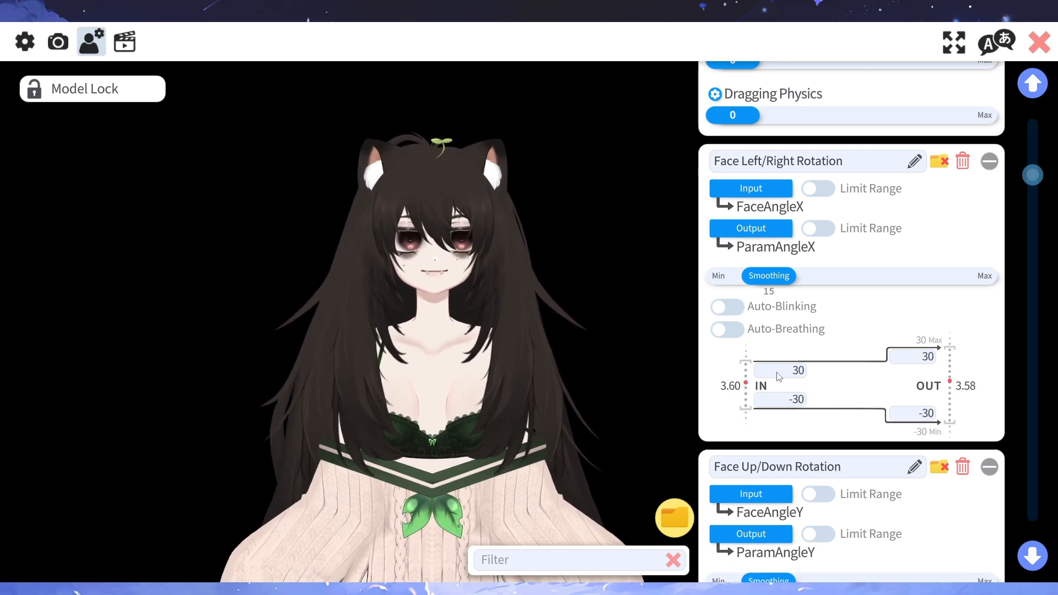
- Invert the IN range of Face Left/Right Rotation by setting the upper value to -30 and the lower value to 30
left_click(781, 376)
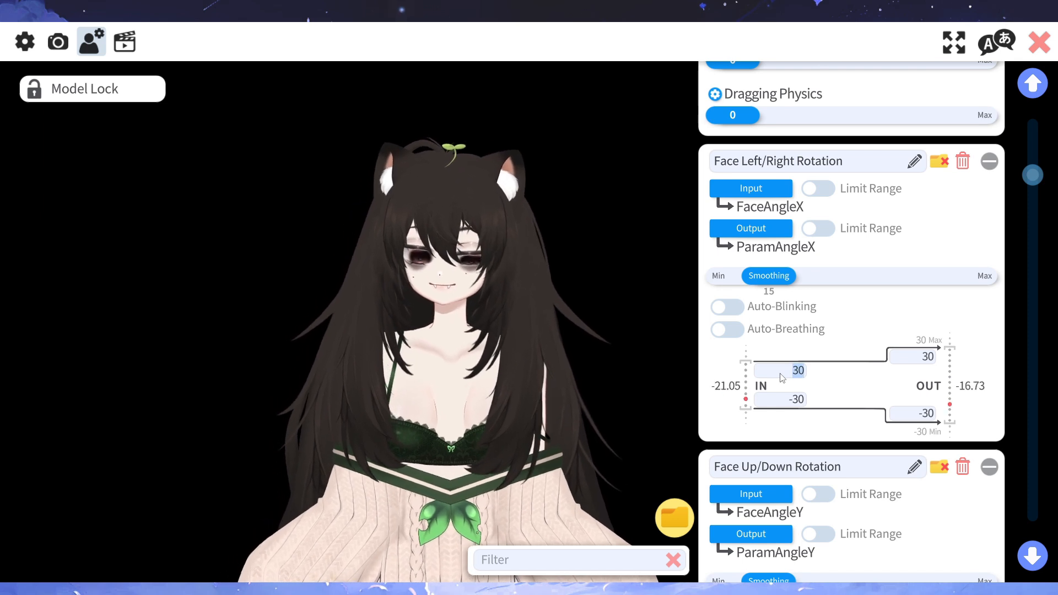
type("-30")
key("Return")
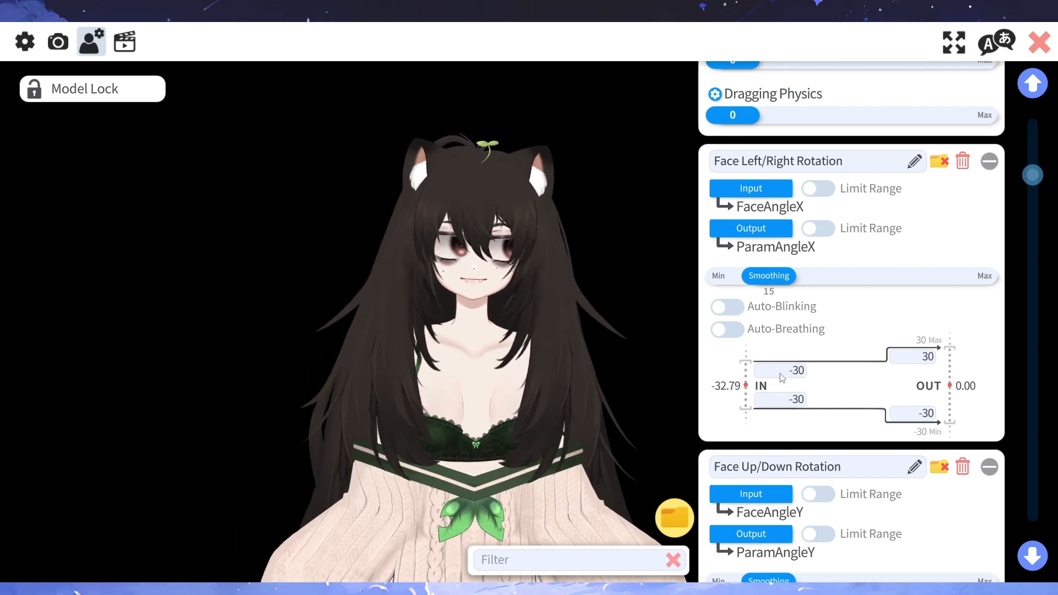
left_click(792, 399)
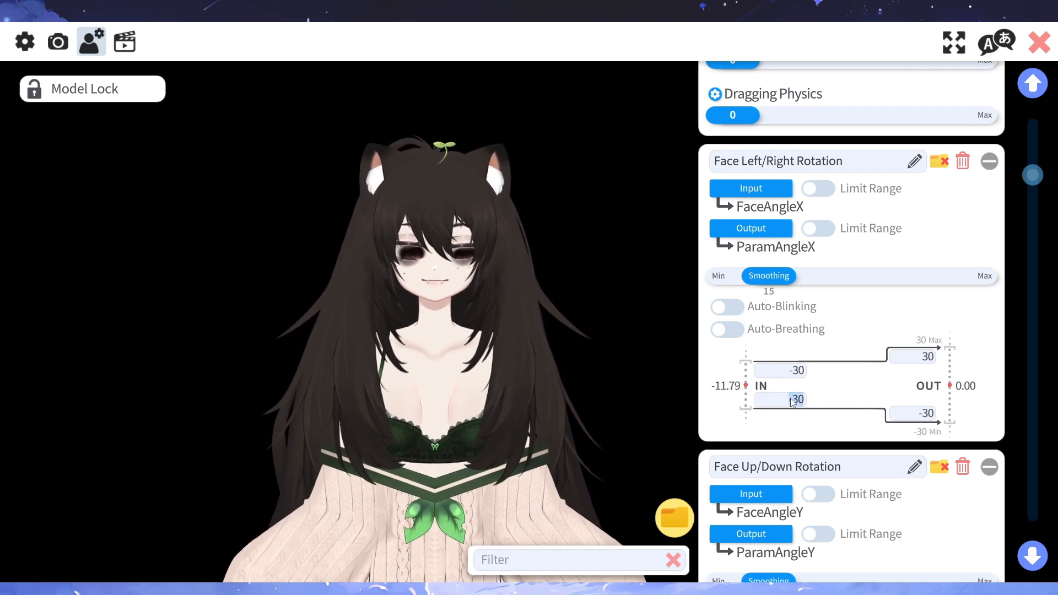
type("3")
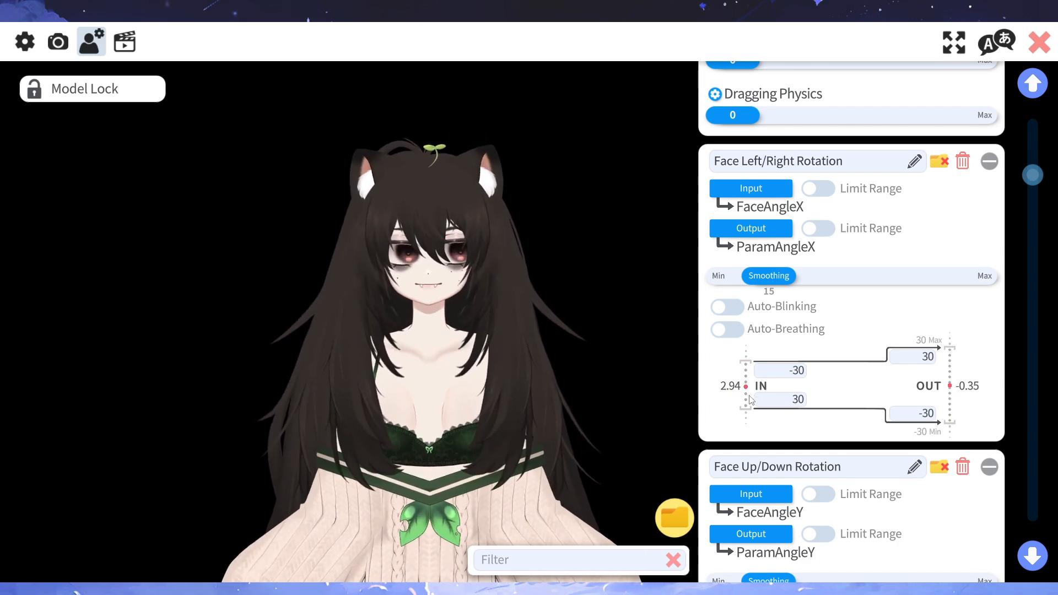
- Undo the inversion of Face Left/Right Rotation by setting the upper IN value to 30 and the lower to -30
left_click(775, 374)
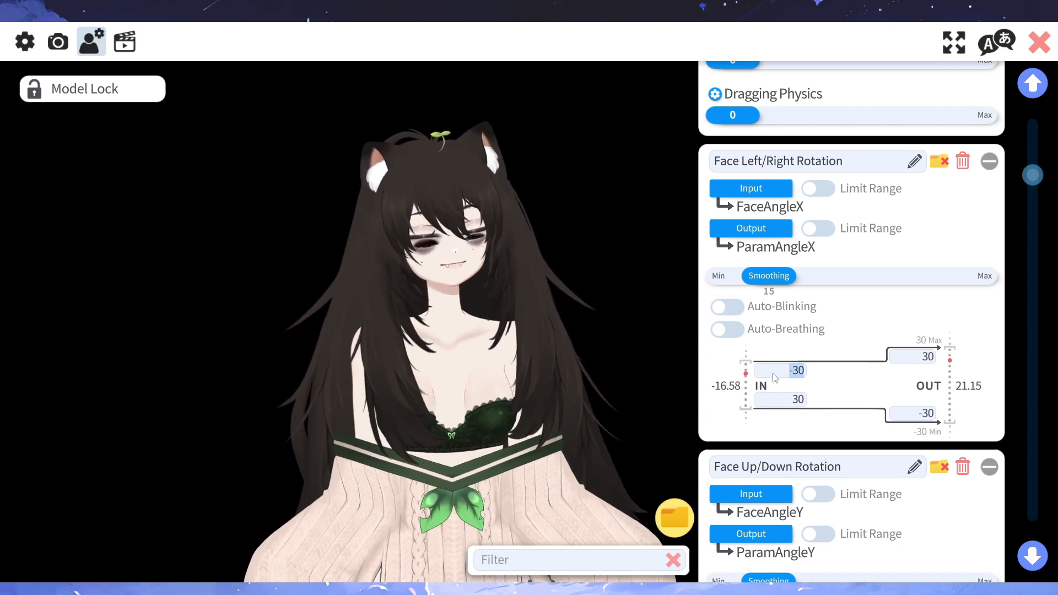
left_click(795, 400)
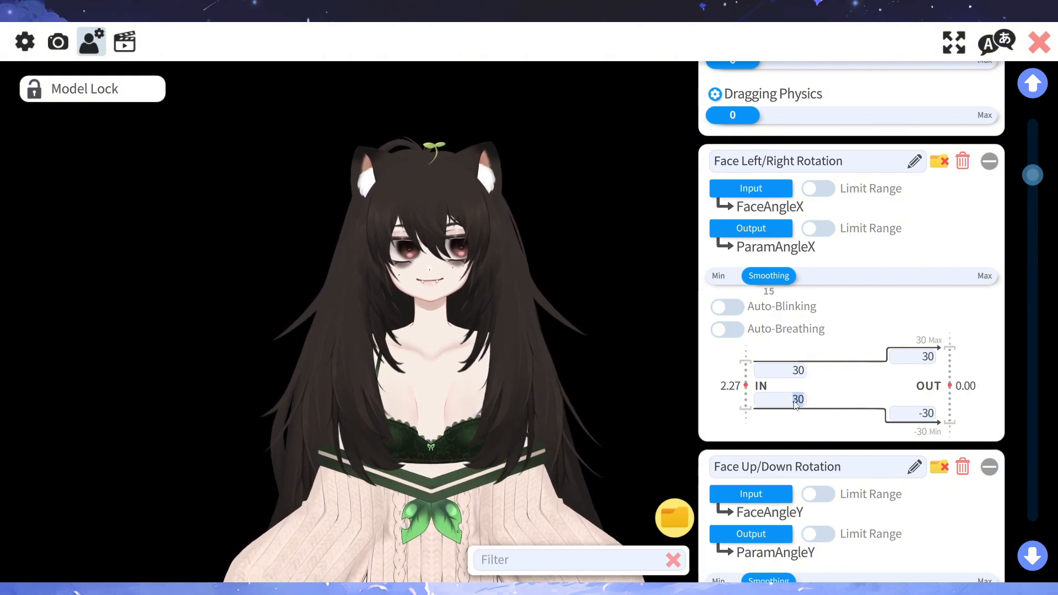
type("-30")
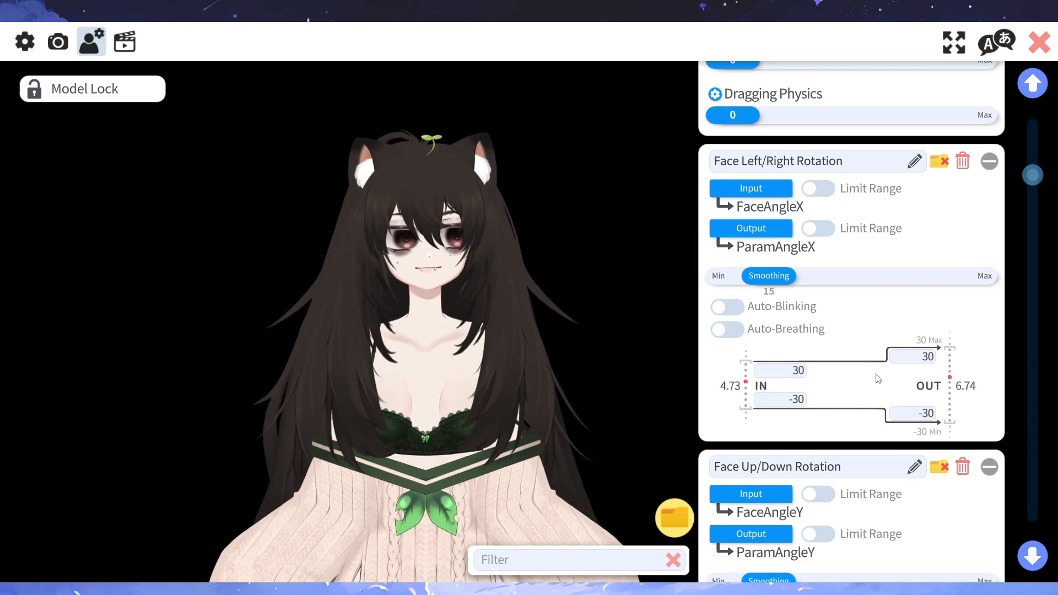
- Filter the model settings by the Face folder, clear the folder filter and apply the Face folder again
left_click(683, 510)
left_click(561, 399)
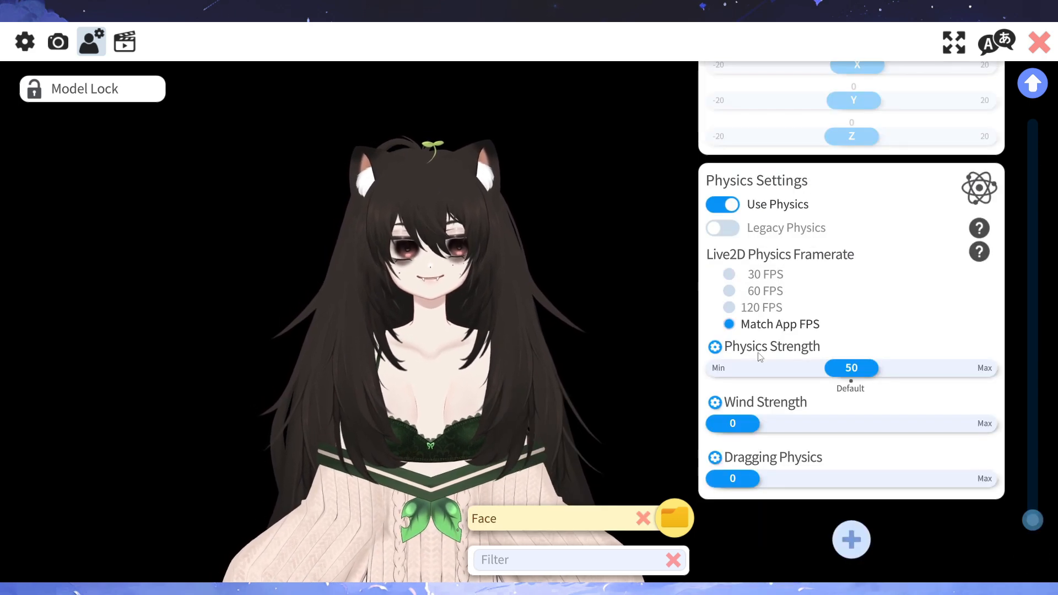
scroll(834, 541, "down", 3)
mouse_move(626, 516)
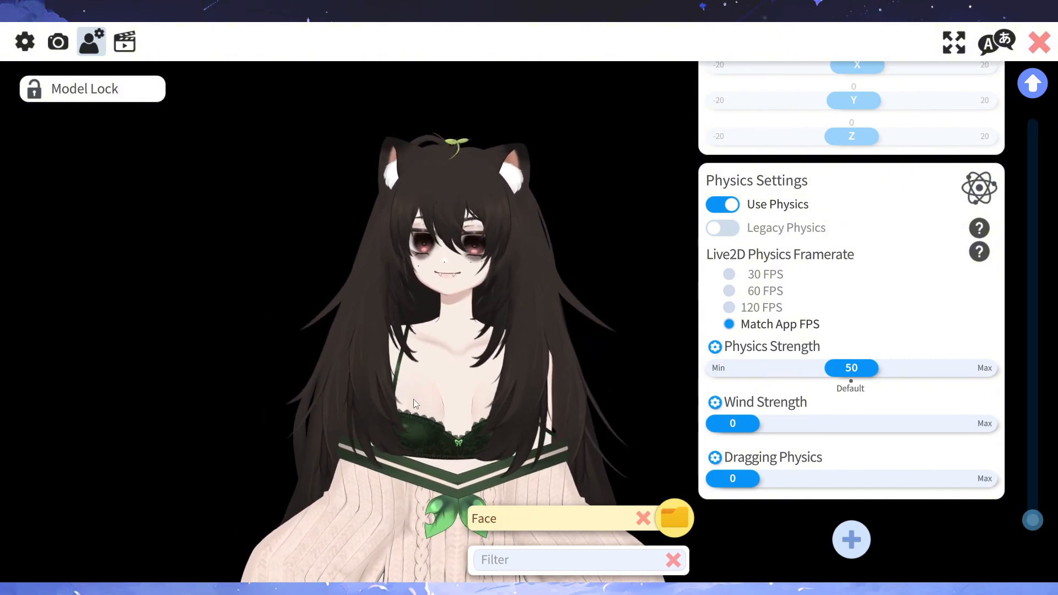
left_click(643, 518)
mouse_move(674, 518)
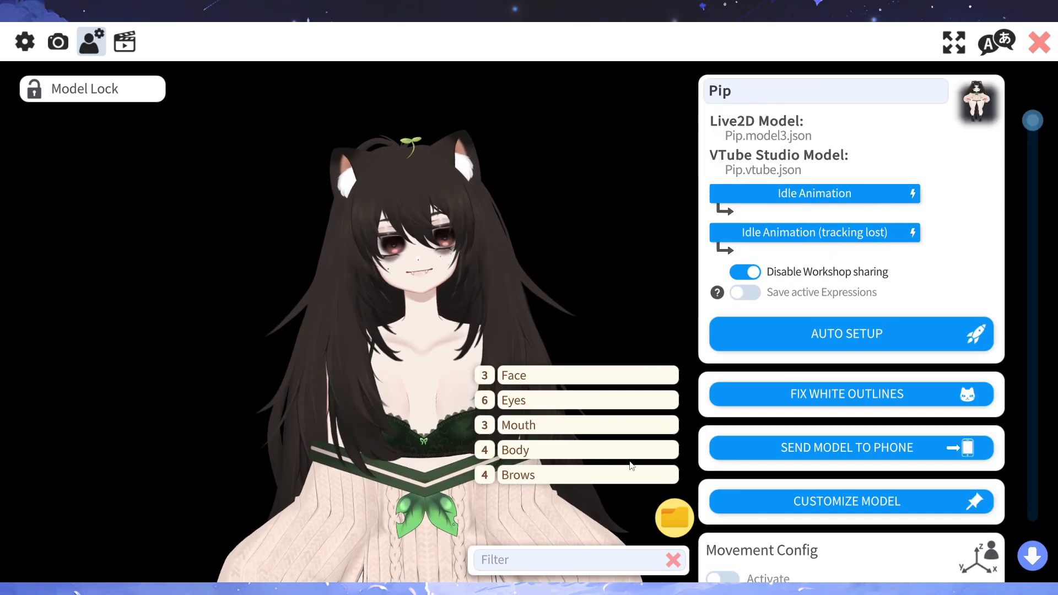
left_click(564, 379)
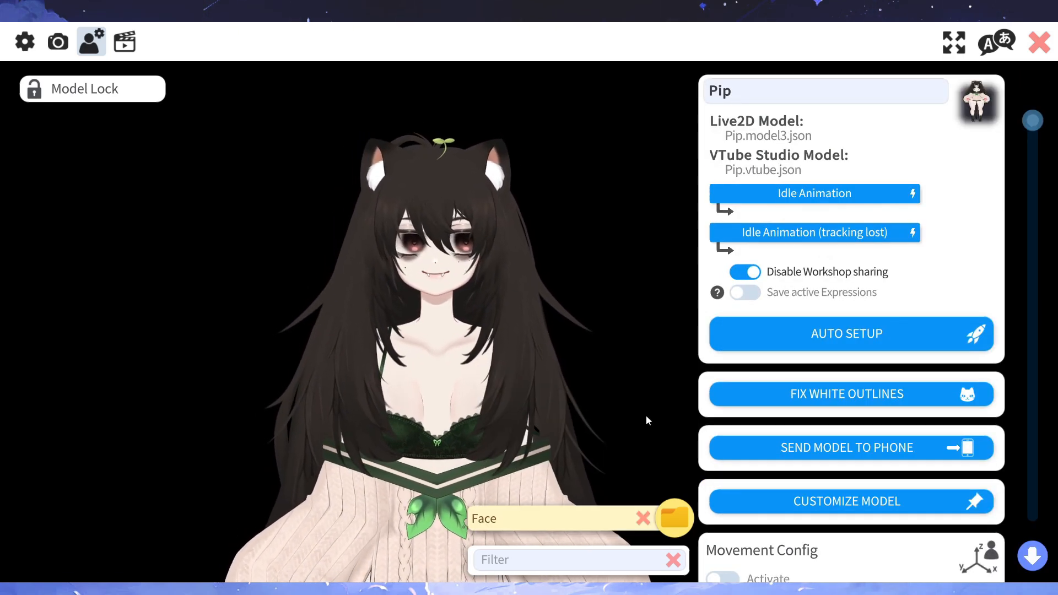
- Set the upper IN value of Face Up/Down Rotation to 30
scroll(816, 481, "down", 12)
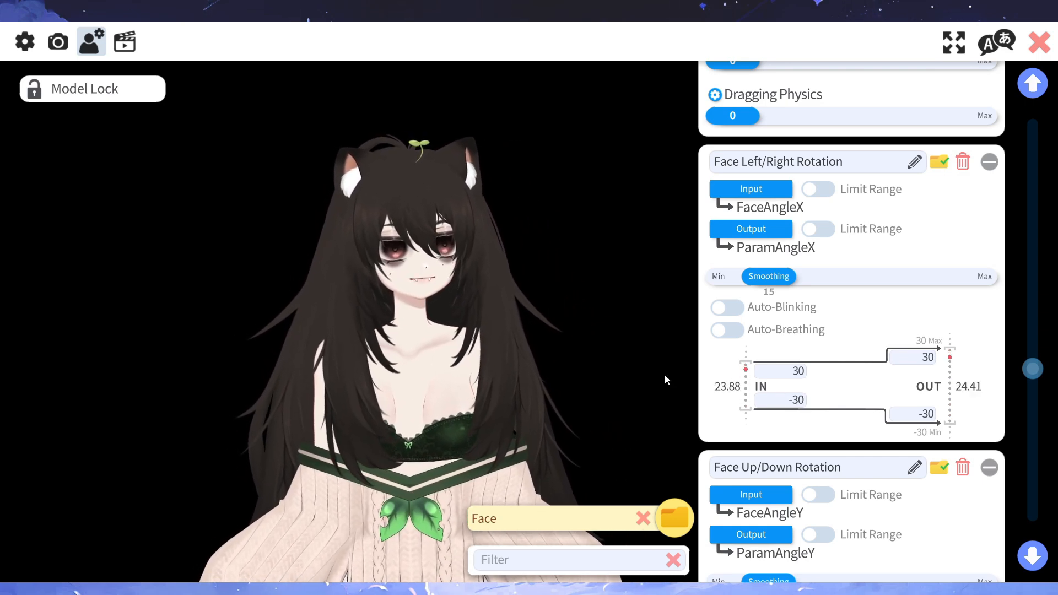
scroll(799, 418, "down", 5)
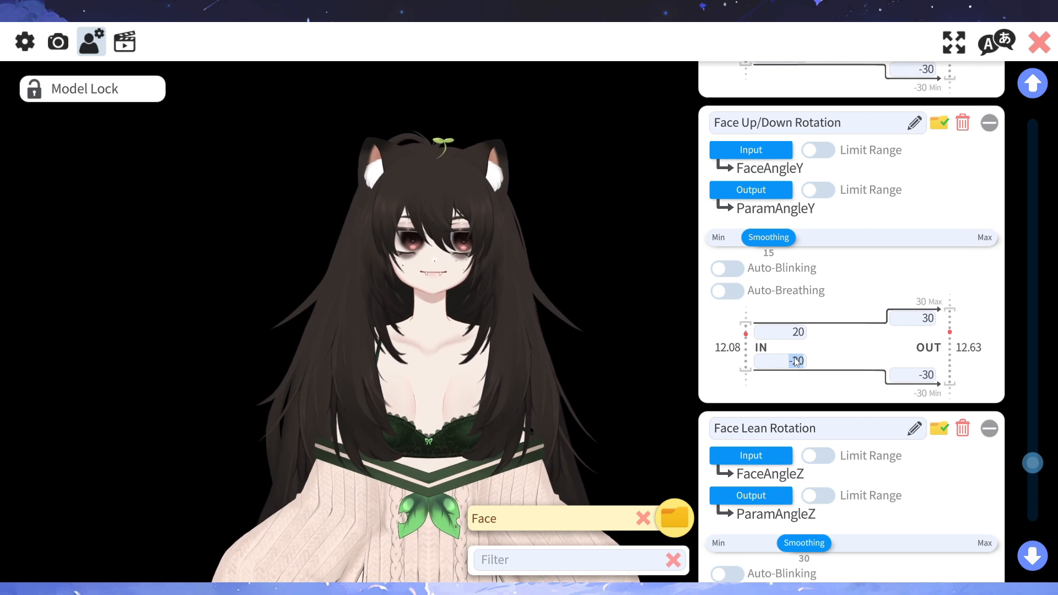
left_click(789, 330)
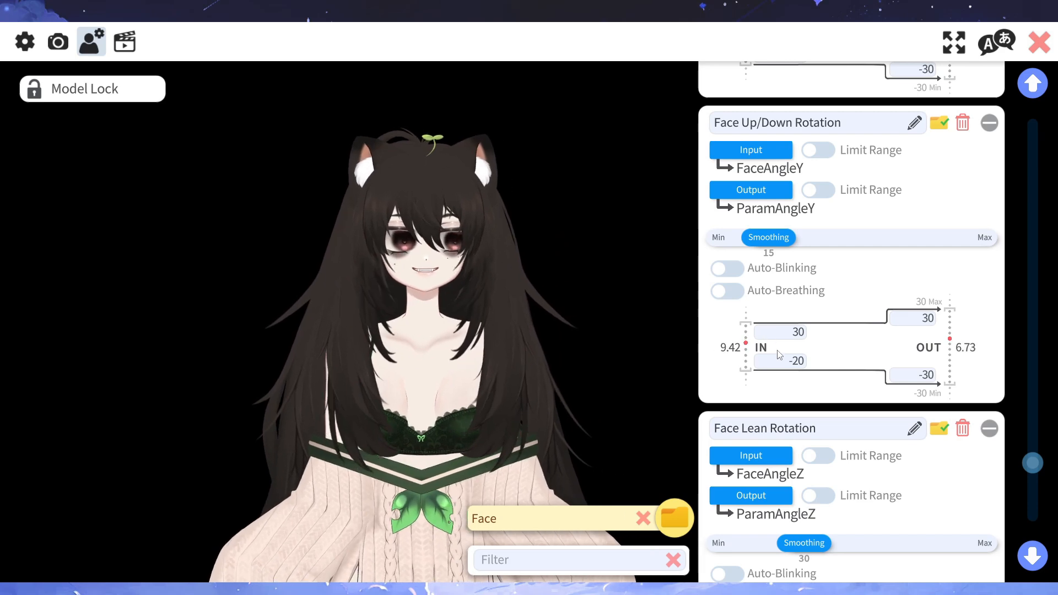
- Invert the IN range of Face Lean Rotation by setting the upper value to -30 and the lower value to 30
scroll(771, 358, "down", 5)
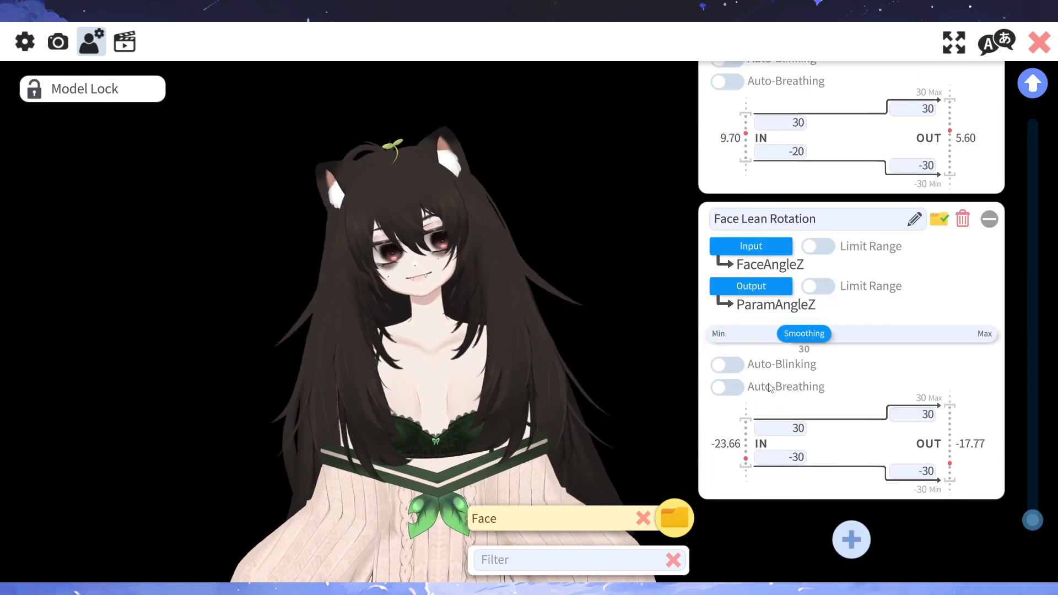
left_click(798, 428)
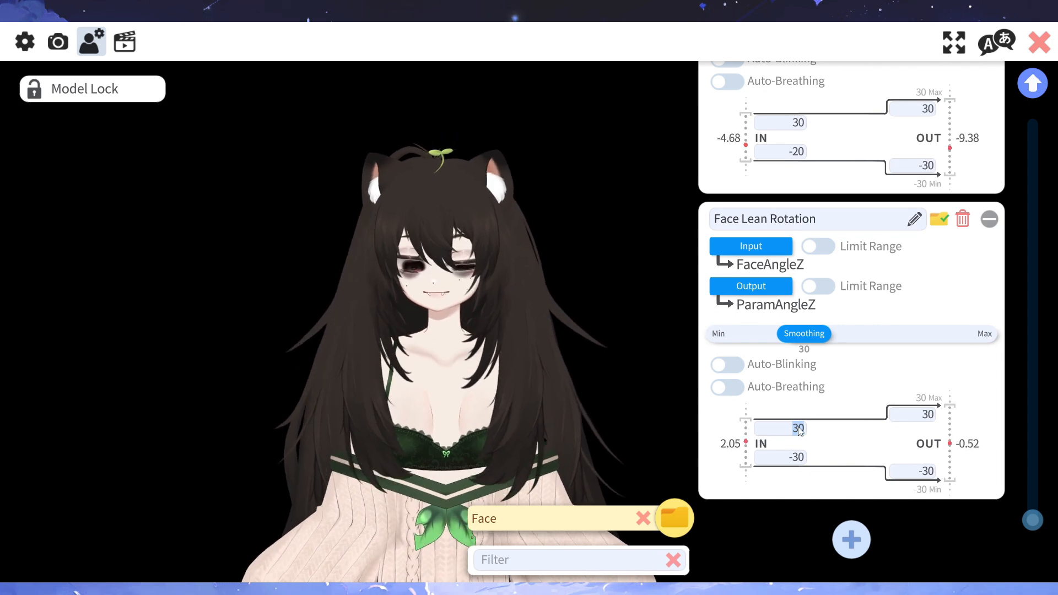
type("-30")
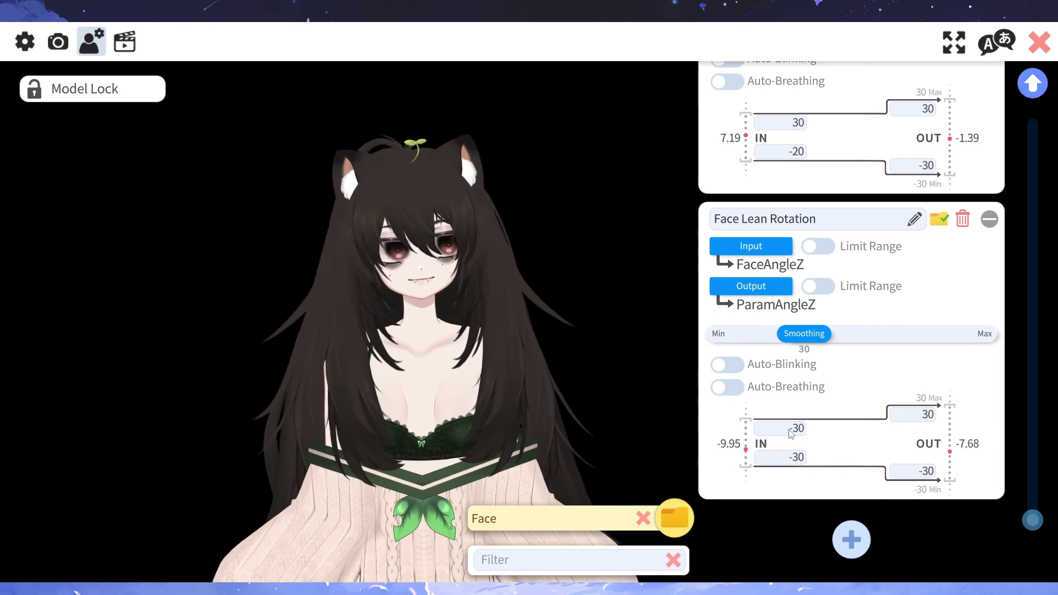
left_click(795, 457)
type("30")
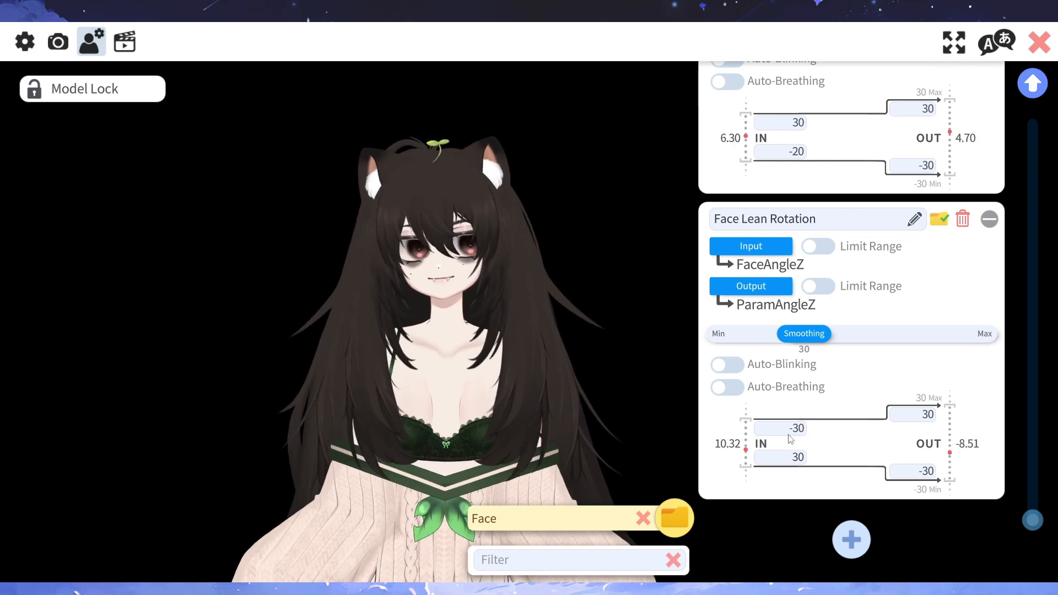
- Undo the inversion of Face Lean Rotation by setting the upper IN value to 30 and the lower one to -30
left_click(795, 436)
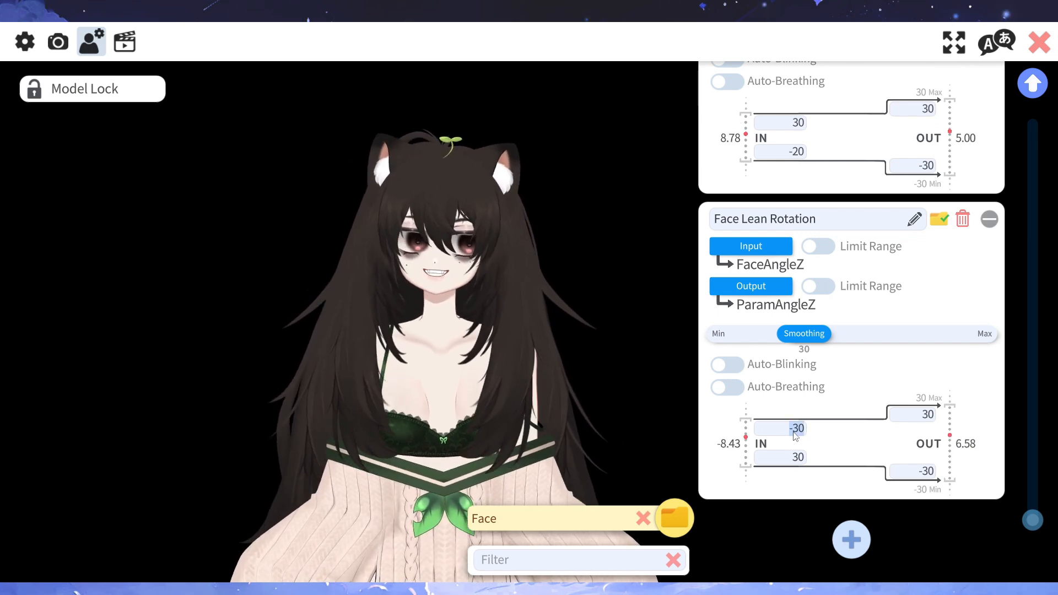
type("30")
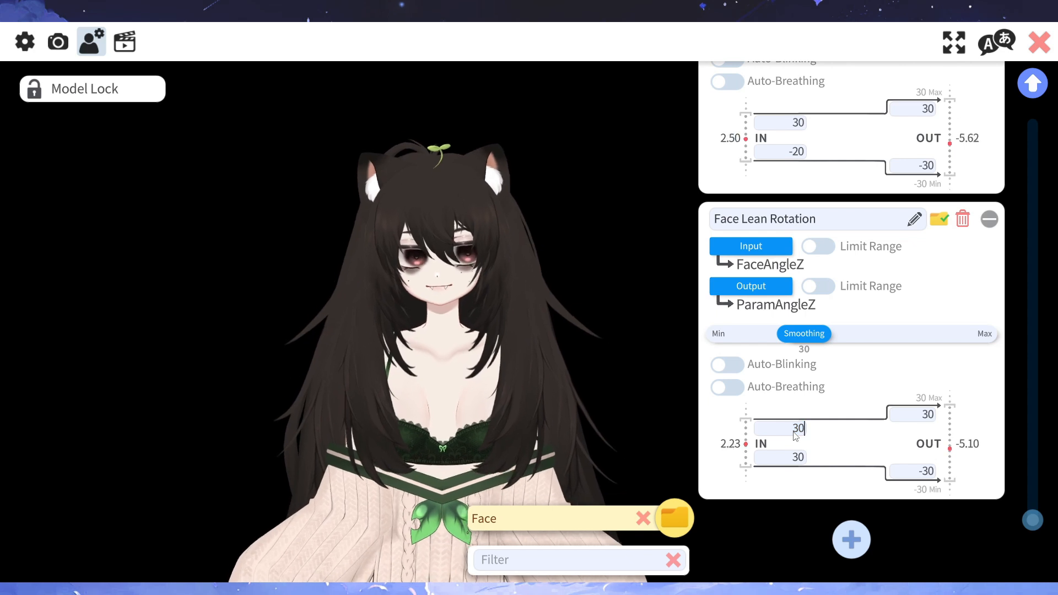
left_click(791, 459)
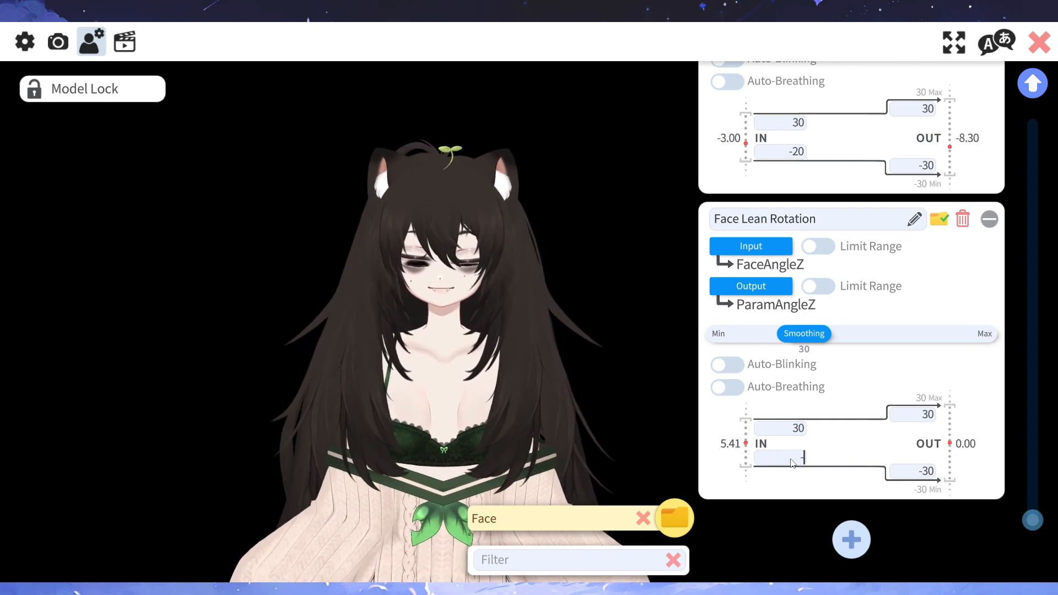
type("-30")
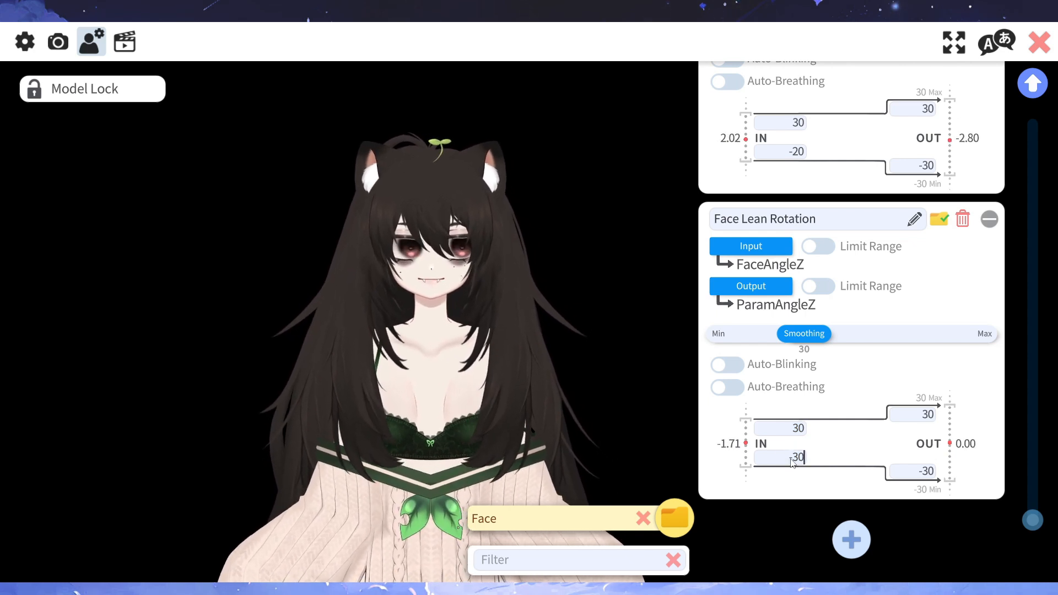
- Filter the model settings by the Body folder and invert Body Rotation Z's IN range to -30 upper and 30 lower
left_click(668, 532)
left_click(579, 446)
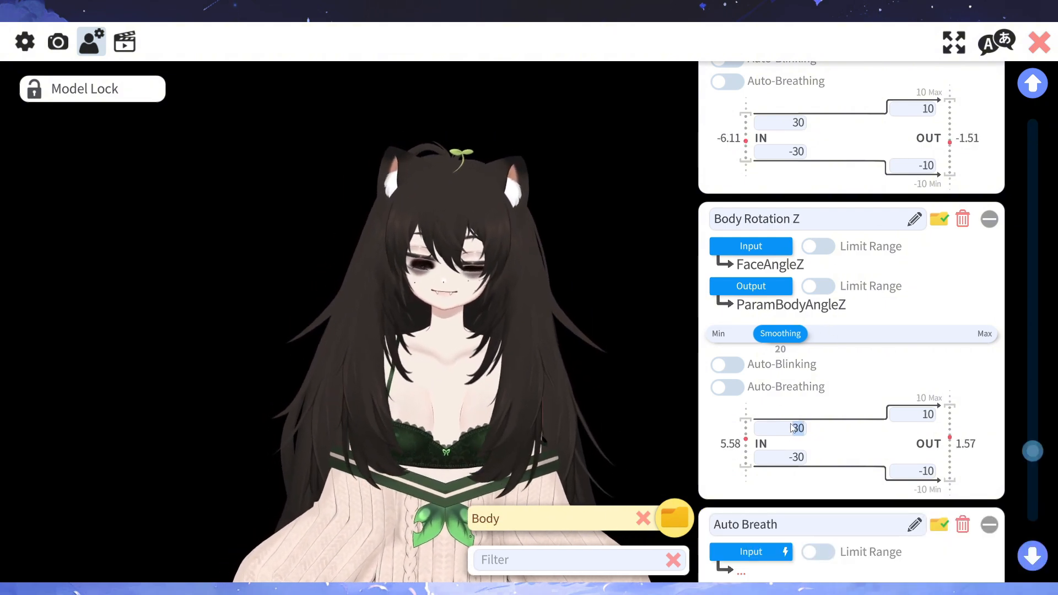
left_click(798, 457)
type("30")
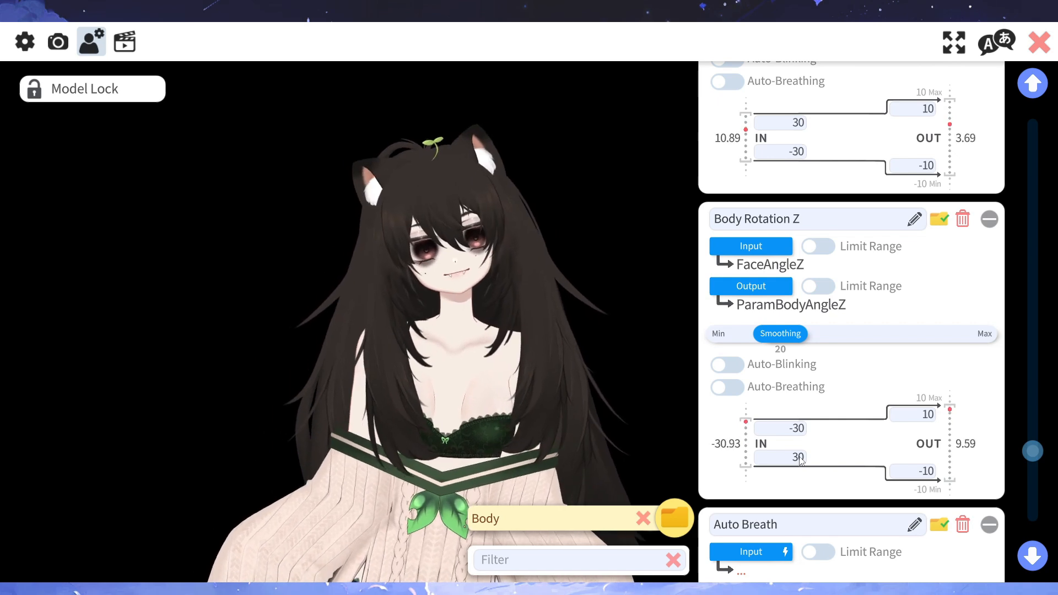
- Invert the IN range of Body Rotation Y by setting the lower value to 30 and the upper value to -30
scroll(799, 460, "up", 5)
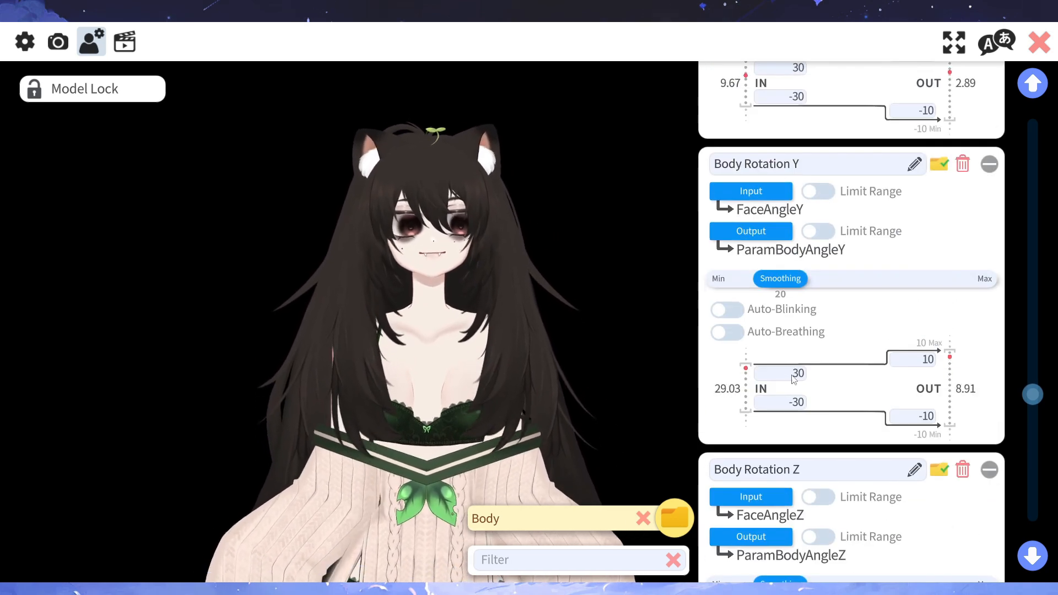
left_click(792, 376)
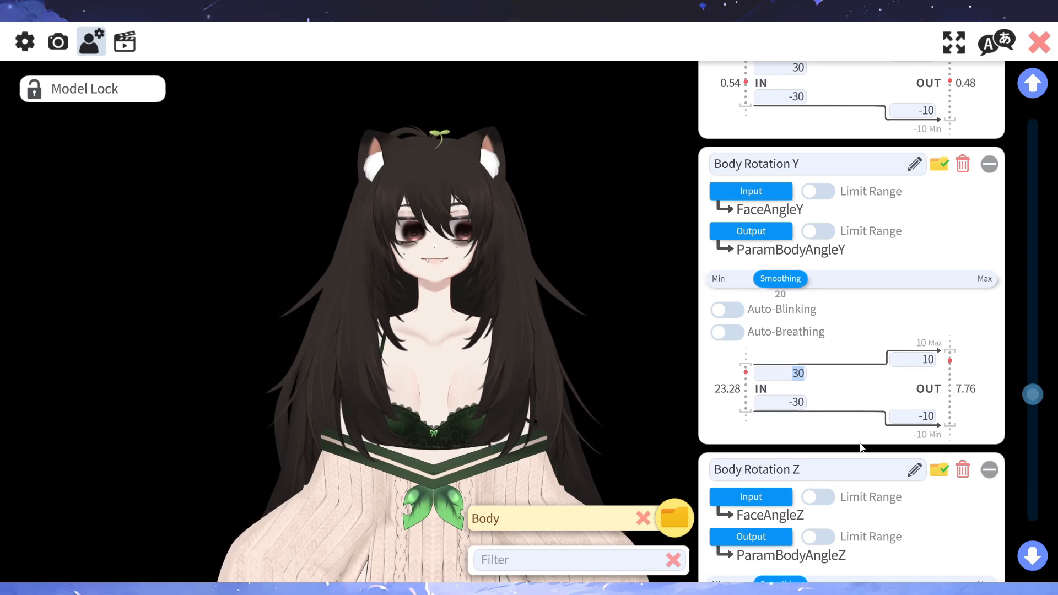
scroll(809, 417, "up", 1)
scroll(862, 425, "up", 1)
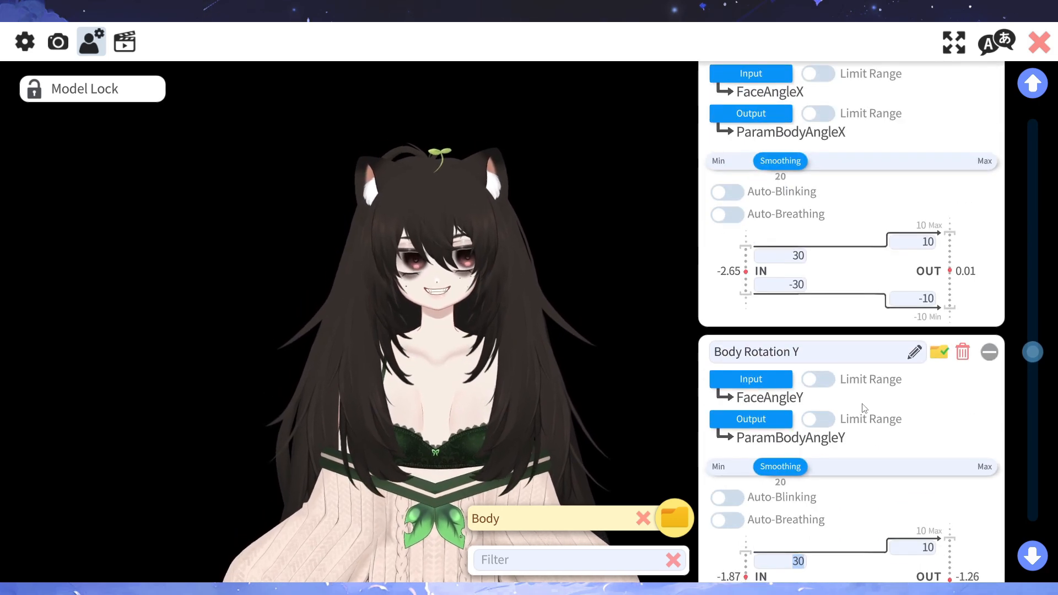
scroll(855, 364, "down", 1)
scroll(845, 419, "up", 1)
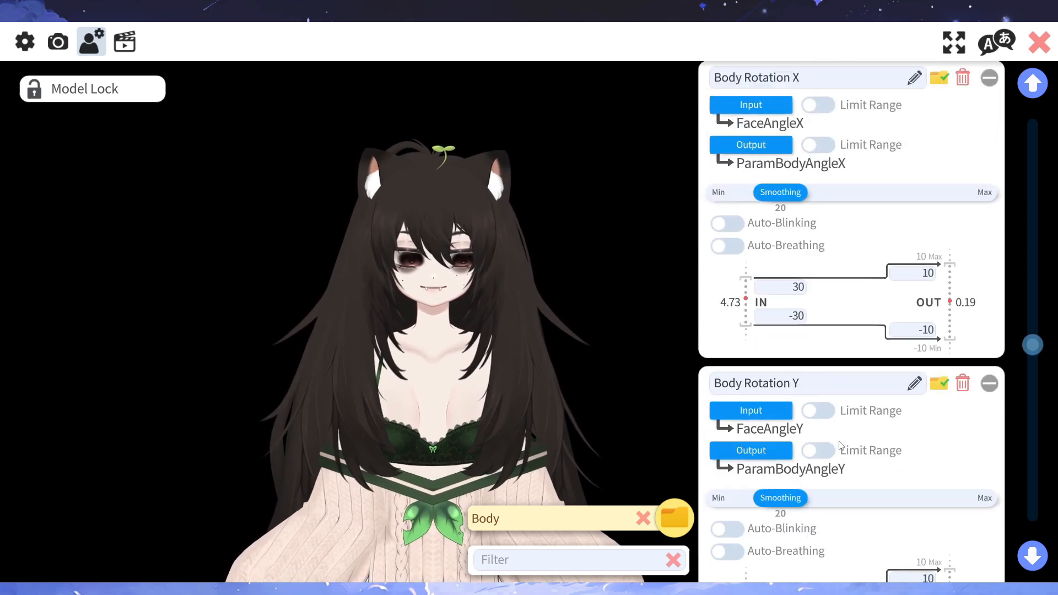
scroll(840, 437, "down", 2)
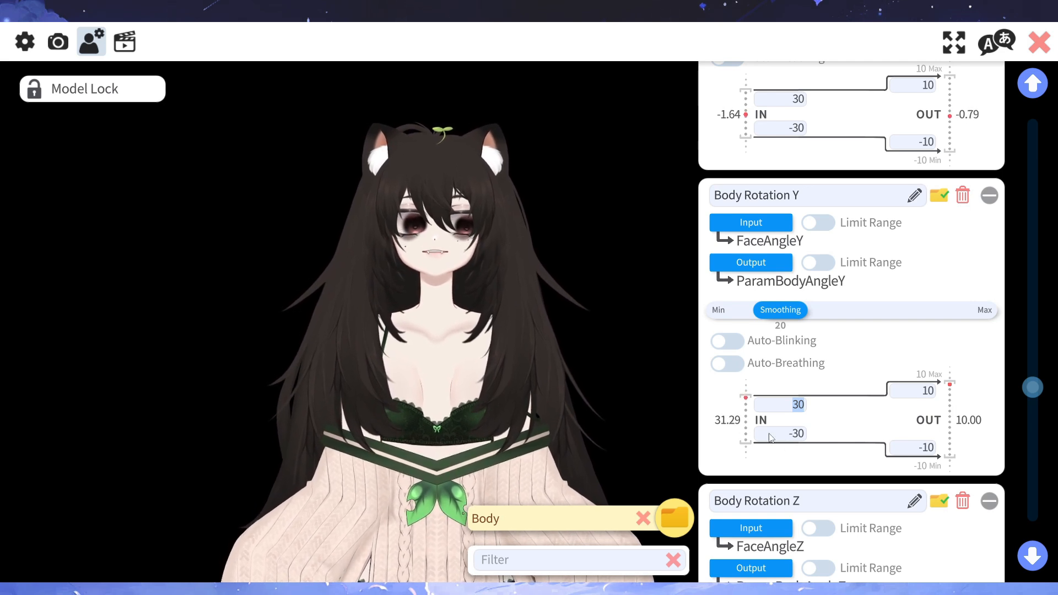
left_click(779, 435)
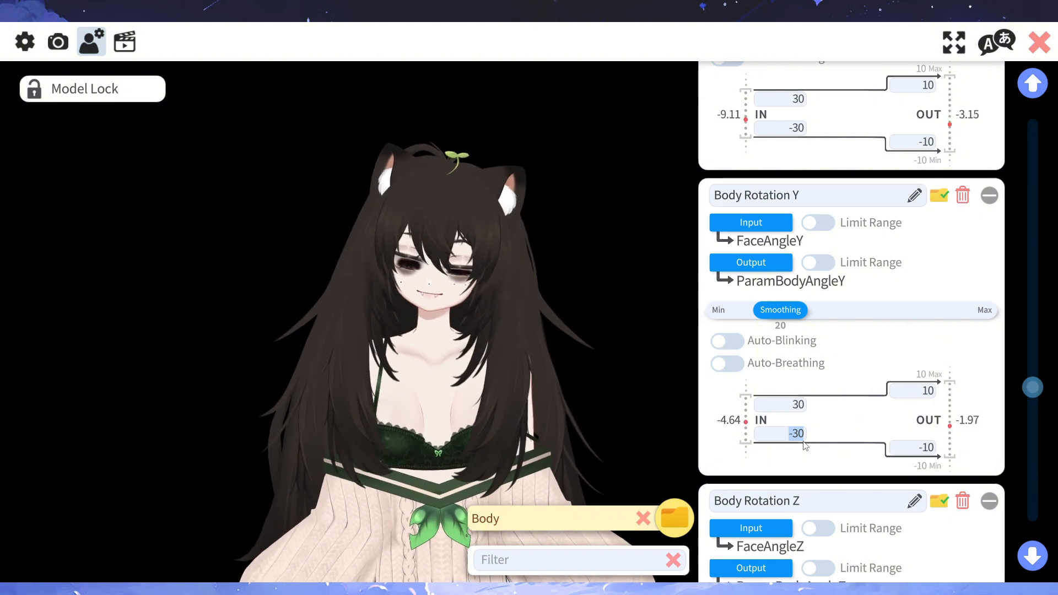
type("30")
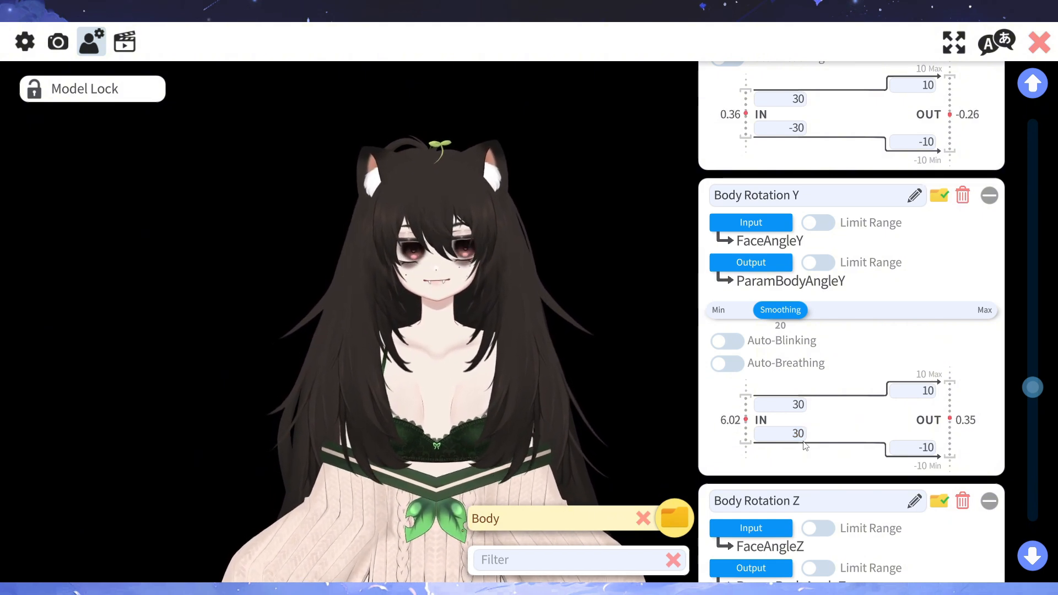
type("-3")
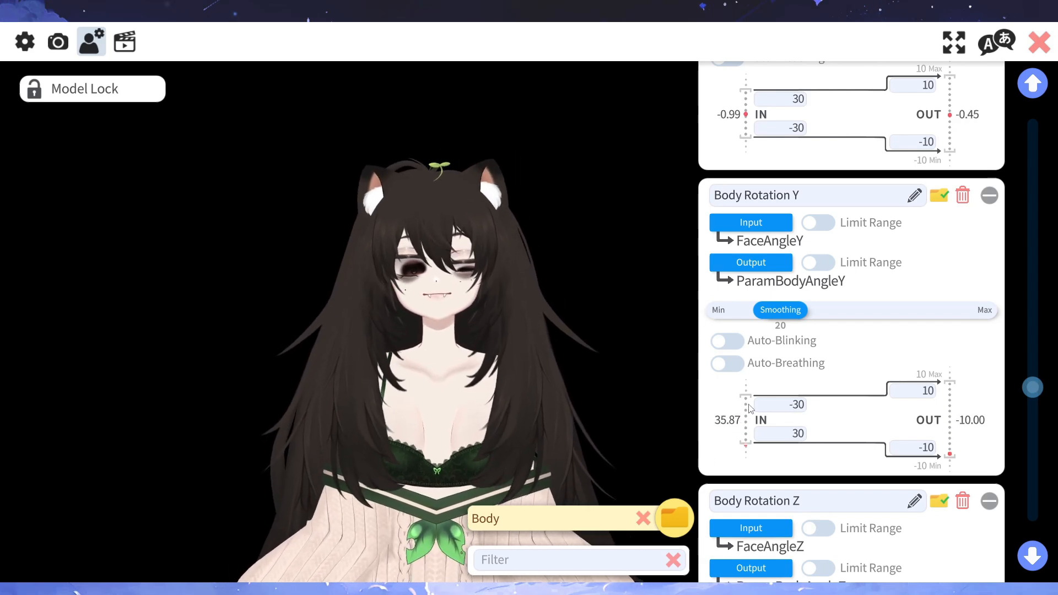
- Undo the inversion of Body Rotation Y by setting the upper IN value to 30 and the lower one to -30
left_click(786, 407)
type("3")
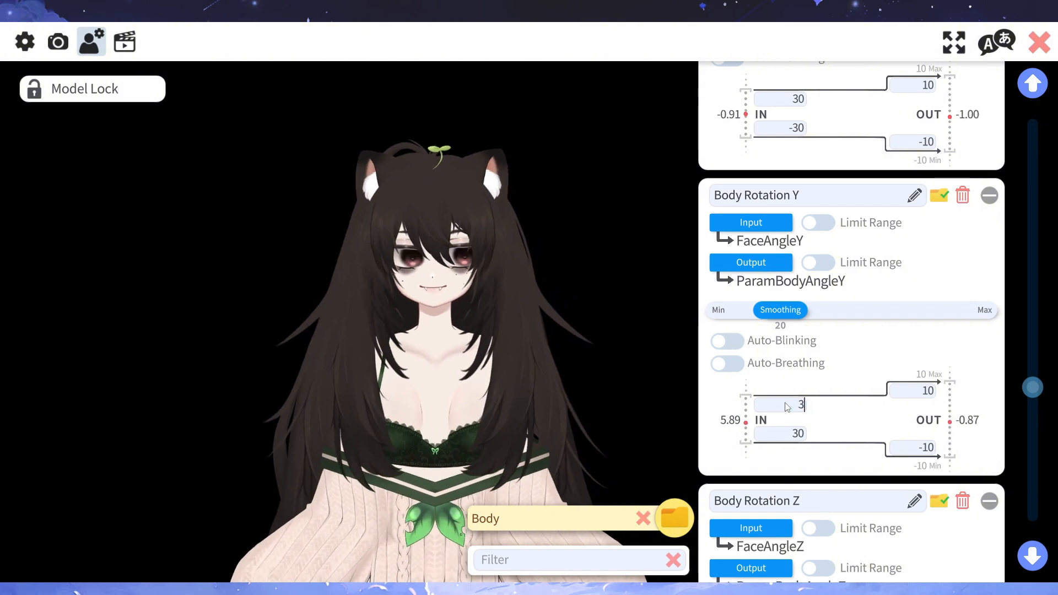
type("0")
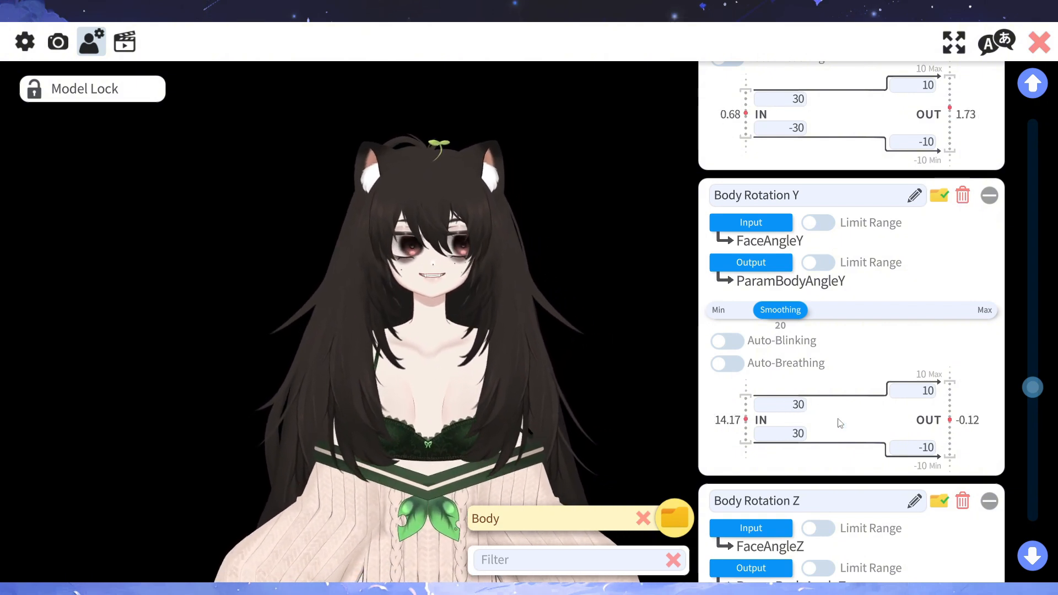
left_click(795, 439)
type("-3")
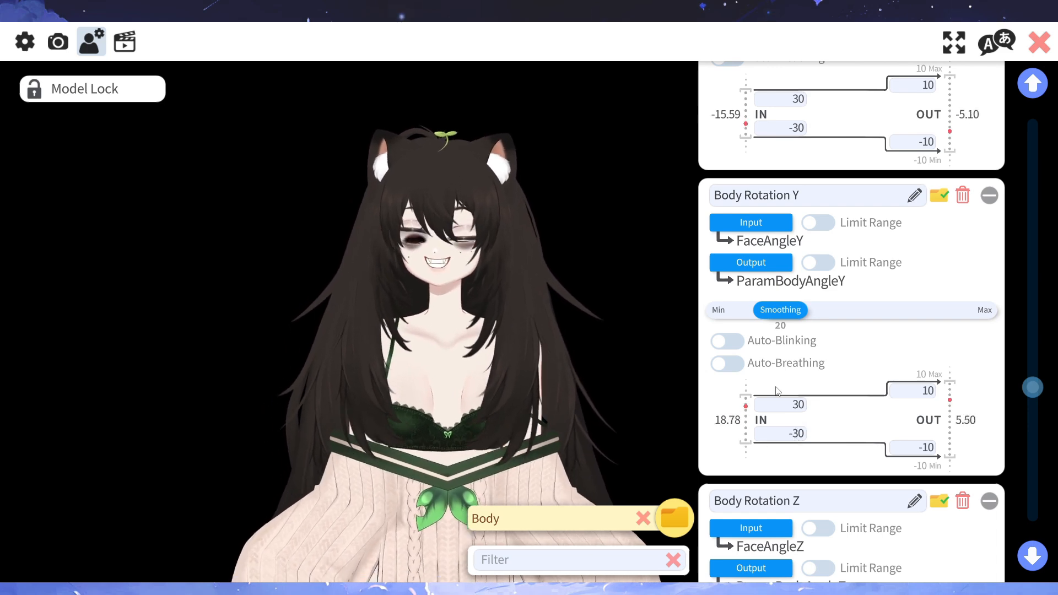
- Switch the folder filter of the model settings from Body to Eyes
scroll(835, 405, "up", 3)
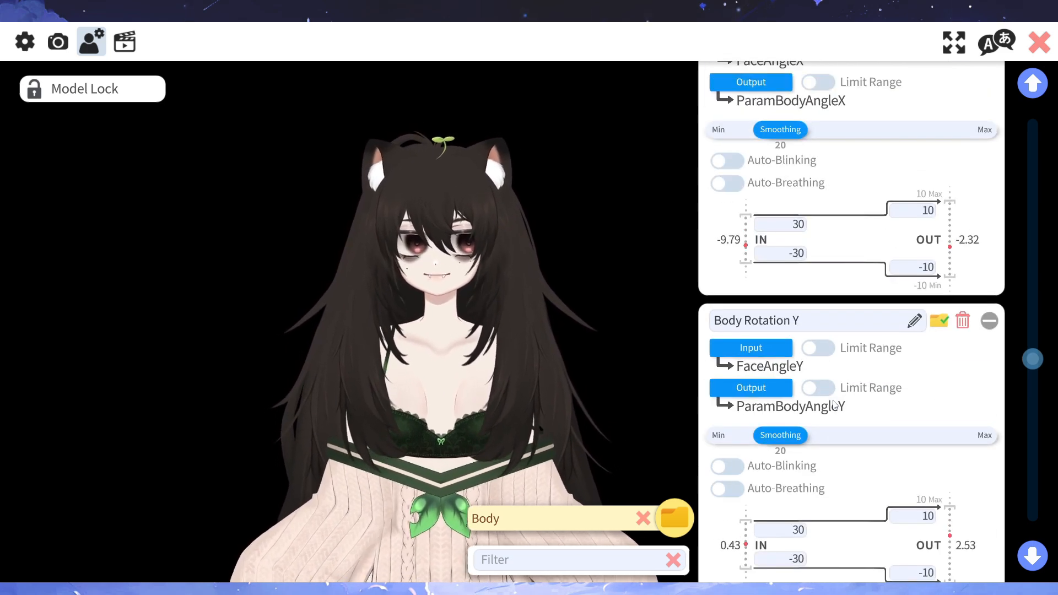
scroll(841, 413, "up", 5)
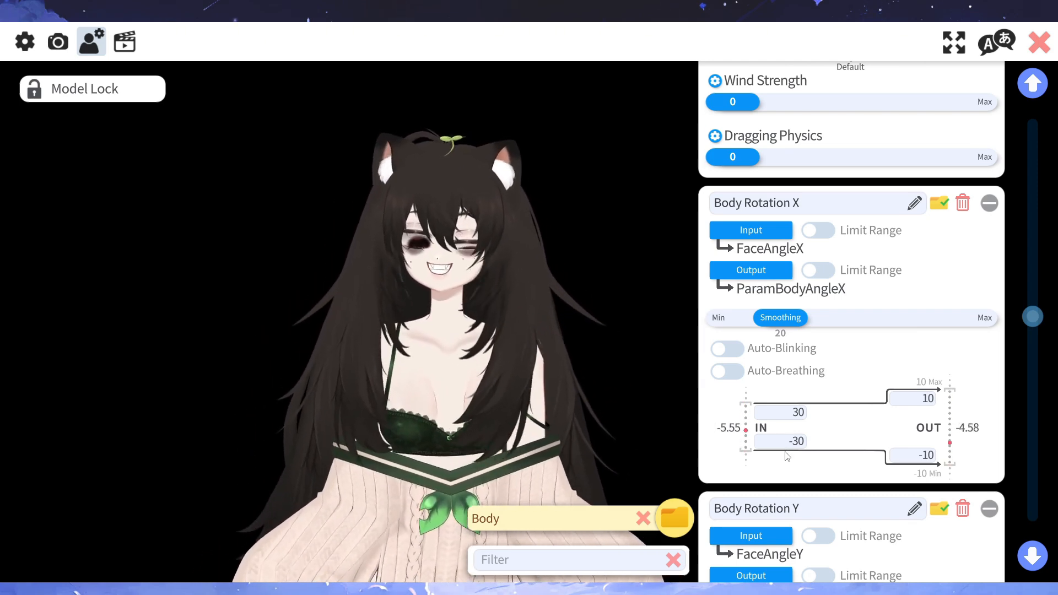
mouse_move(673, 517)
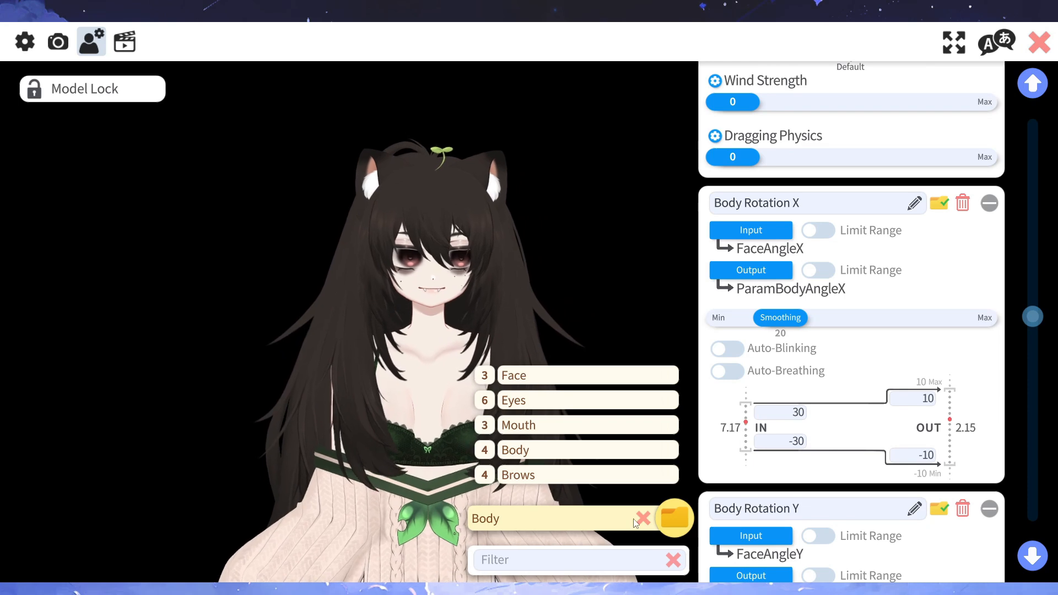
left_click(518, 401)
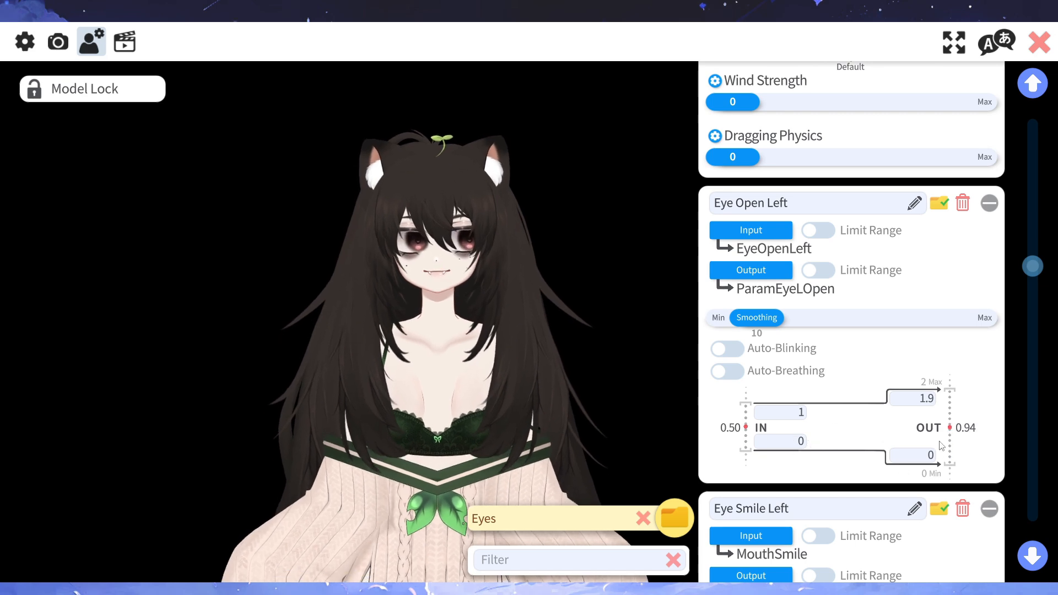
- Reduce the smoothing of both Eye Open Left and Eye Open Right to 0
left_click_drag(757, 317, 685, 316)
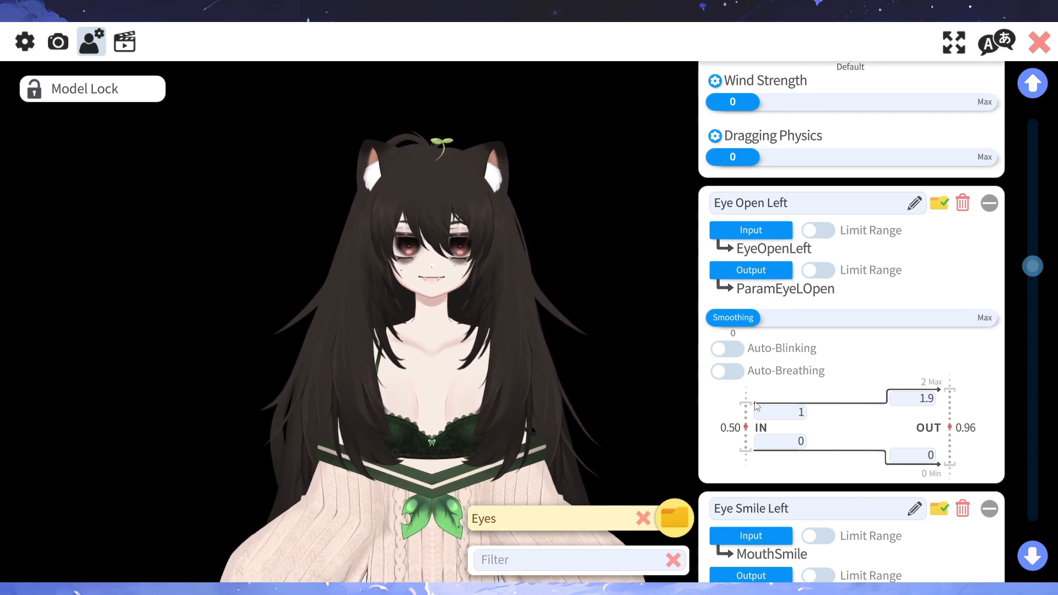
scroll(767, 405, "down", 10)
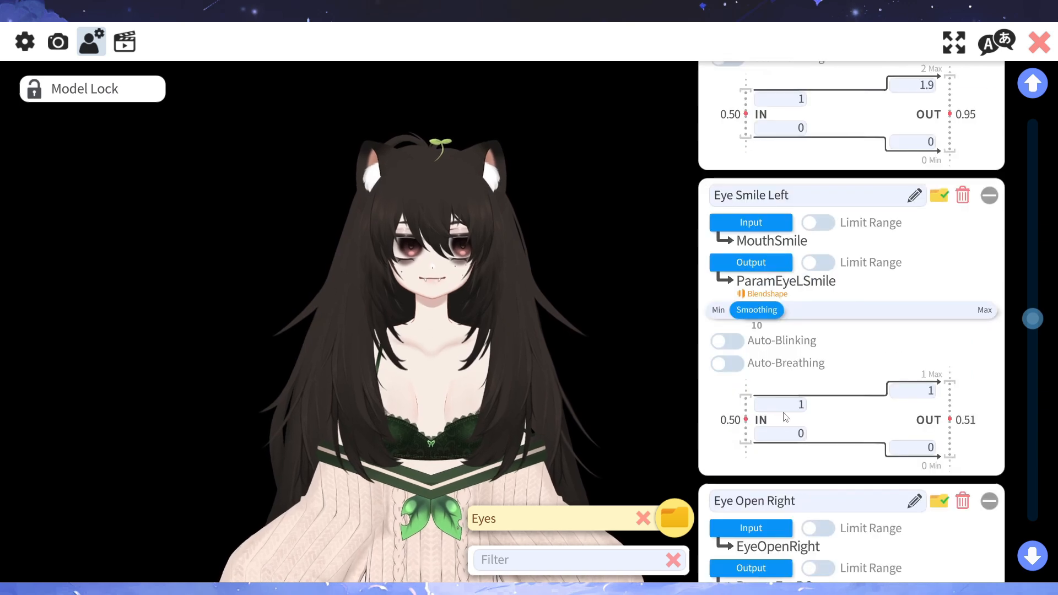
scroll(799, 452, "down", 6)
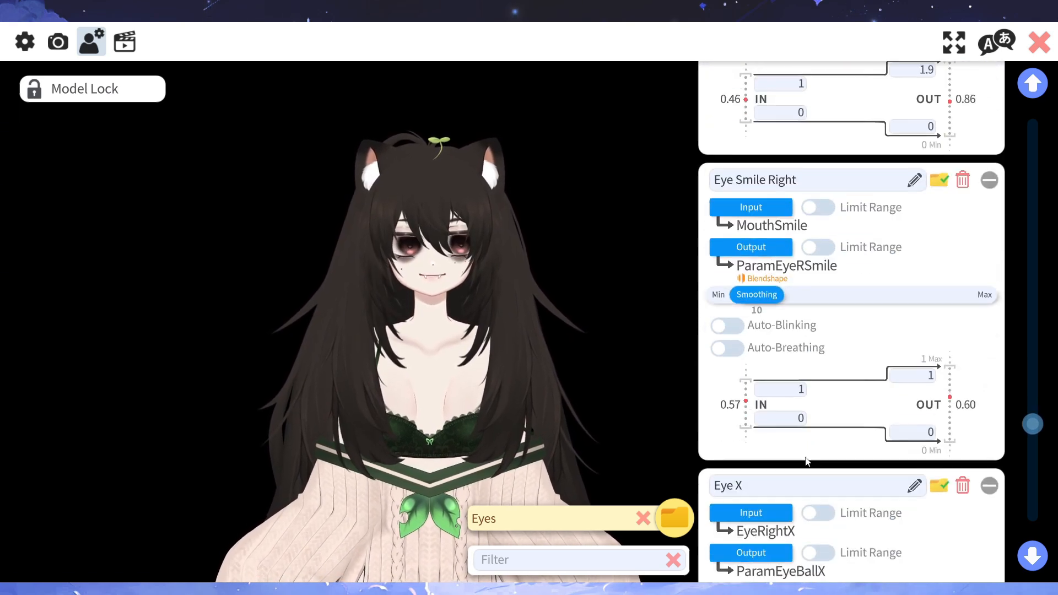
scroll(815, 460, "up", 4)
scroll(817, 462, "up", 4)
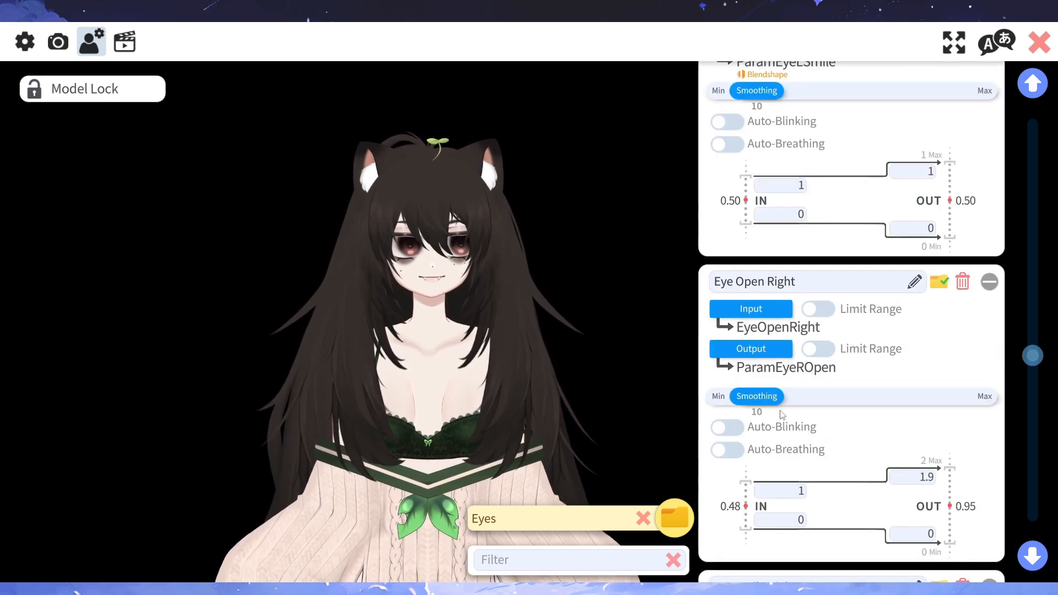
left_click_drag(757, 396, 661, 382)
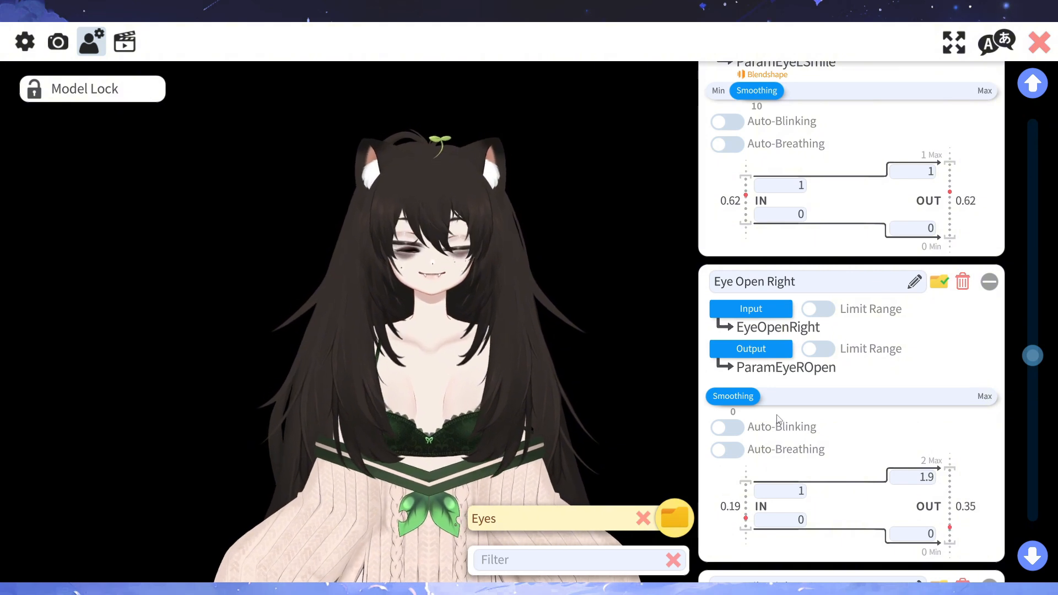
- Raise the smoothing of Eye Open Right again and return the Eye Open Left smoothing to 10
left_click_drag(744, 404, 767, 400)
scroll(794, 326, "up", 1)
scroll(794, 326, "up", 5)
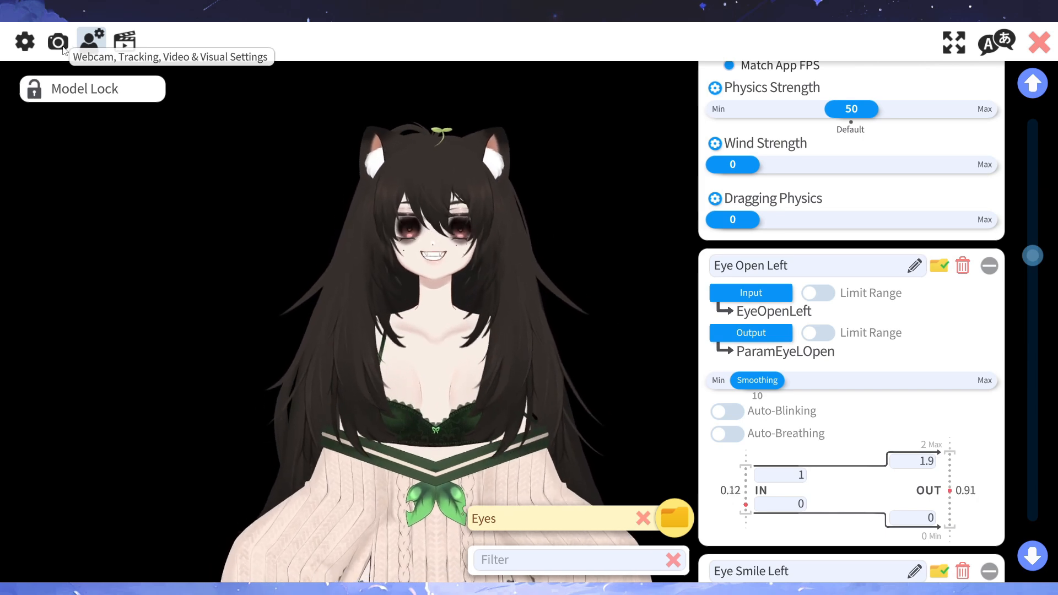
- Open the webcam, tracking, video and visual settings
left_click(51, 44)
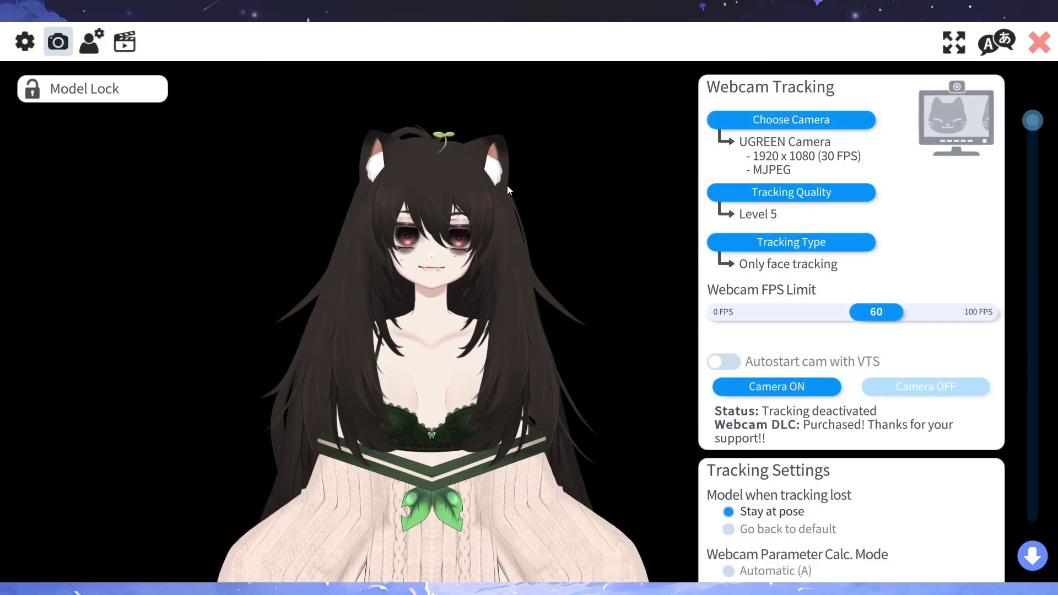
- Try the Always and When face is rotated options of Link Eye Blinking and return it to Never
scroll(805, 353, "down", 5)
scroll(795, 361, "down", 3)
scroll(771, 308, "up", 4)
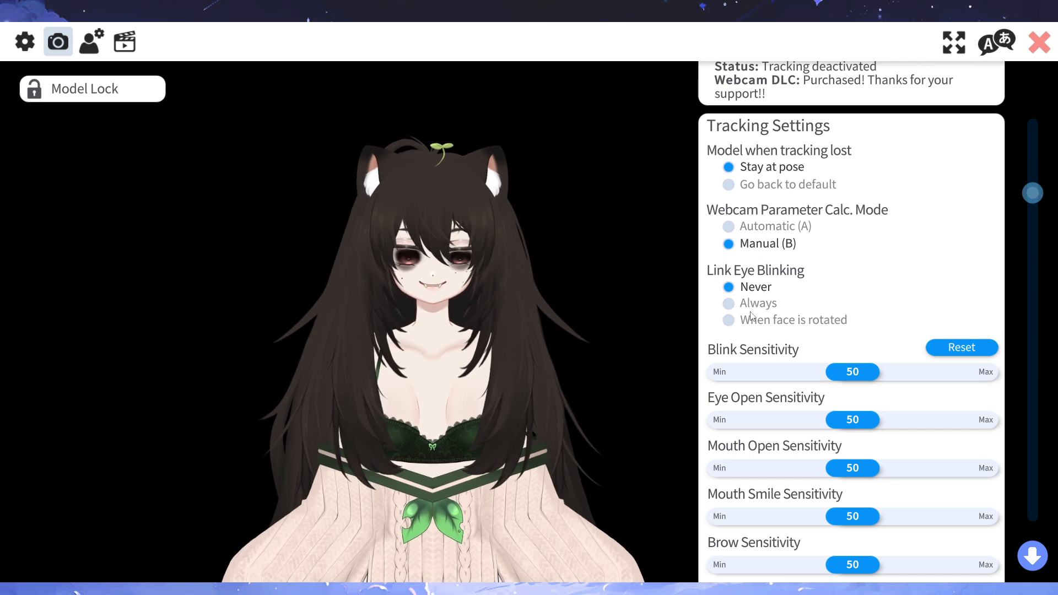
left_click(732, 307)
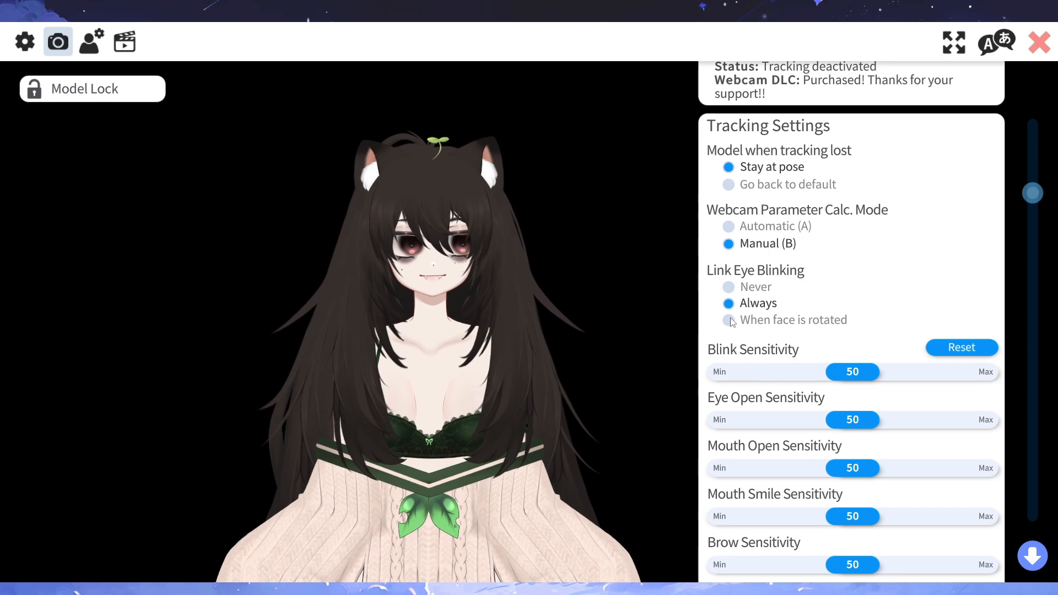
left_click(730, 321)
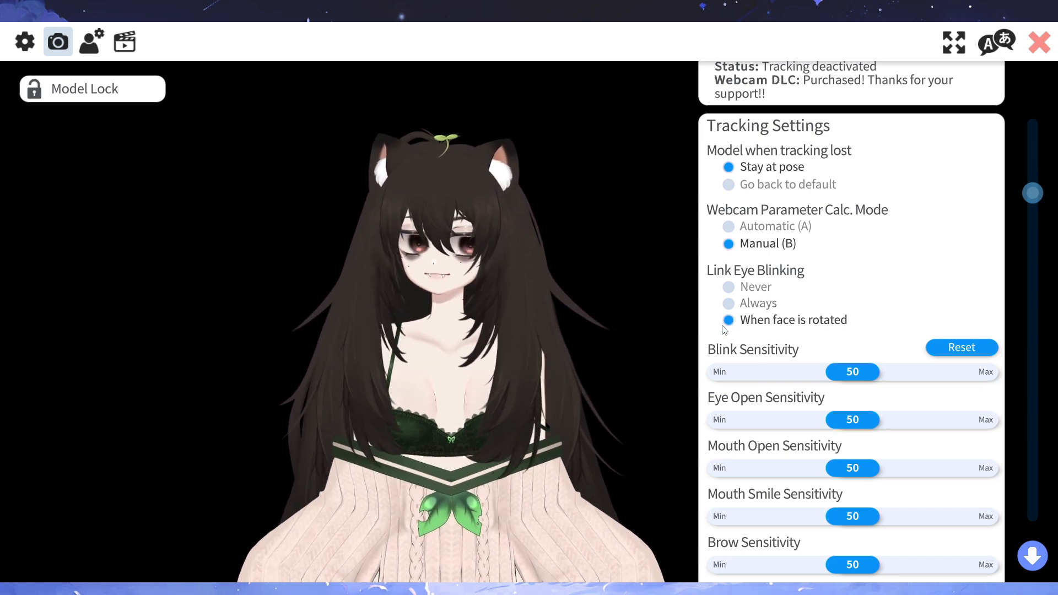
left_click(729, 287)
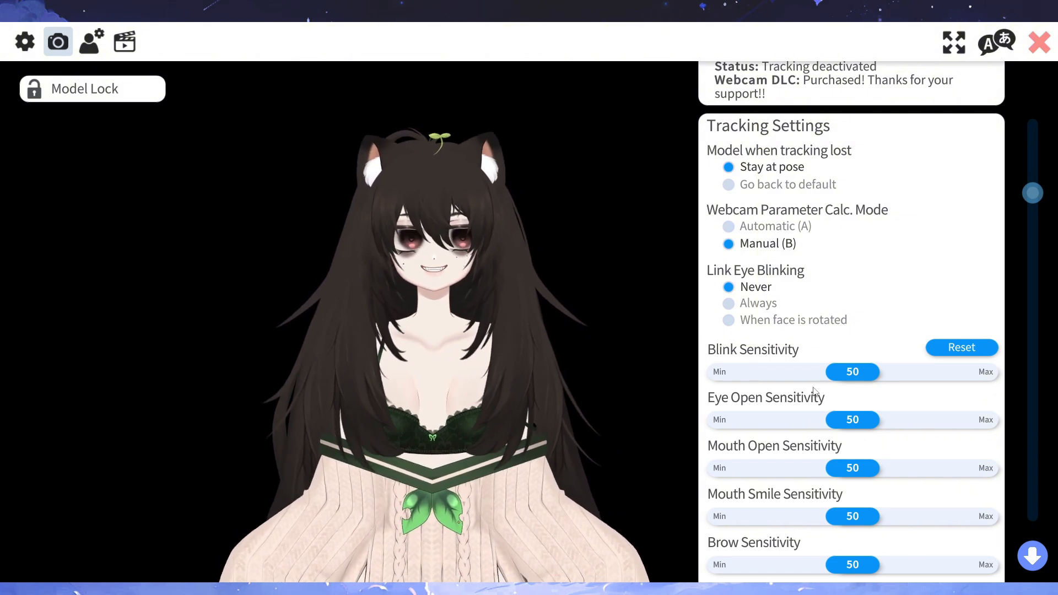
- Lower the Blink Sensitivity to 0 and raise it back to 45
left_click_drag(855, 372, 715, 388)
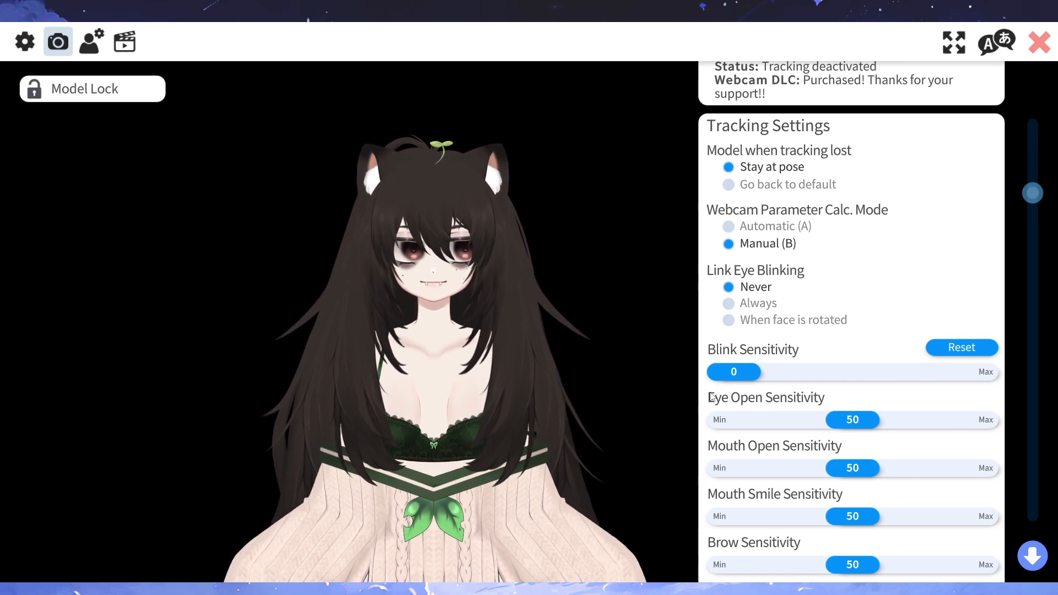
left_click_drag(739, 378, 829, 372)
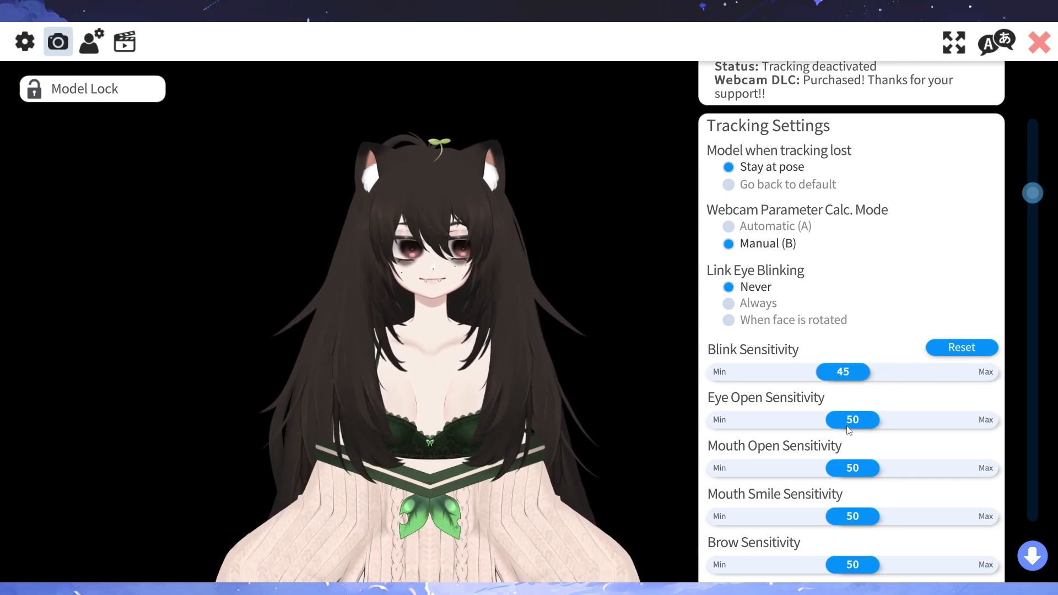
- Try the Mouth Open Sensitivity at 100 and 0, and reset all tracking sensitivities to their defaults
scroll(854, 441, "down", 1)
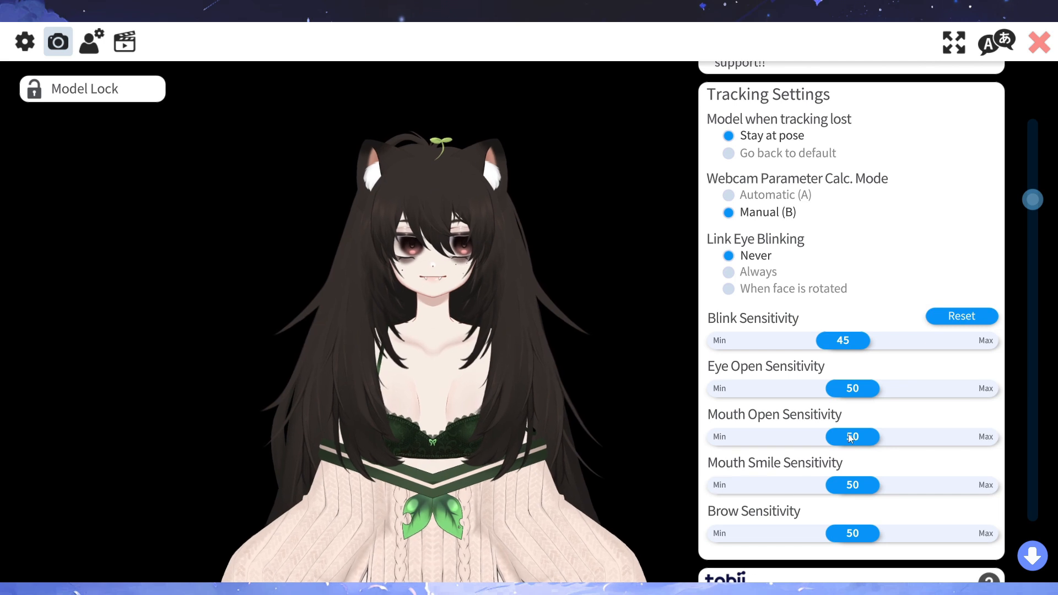
left_click_drag(848, 435, 1017, 446)
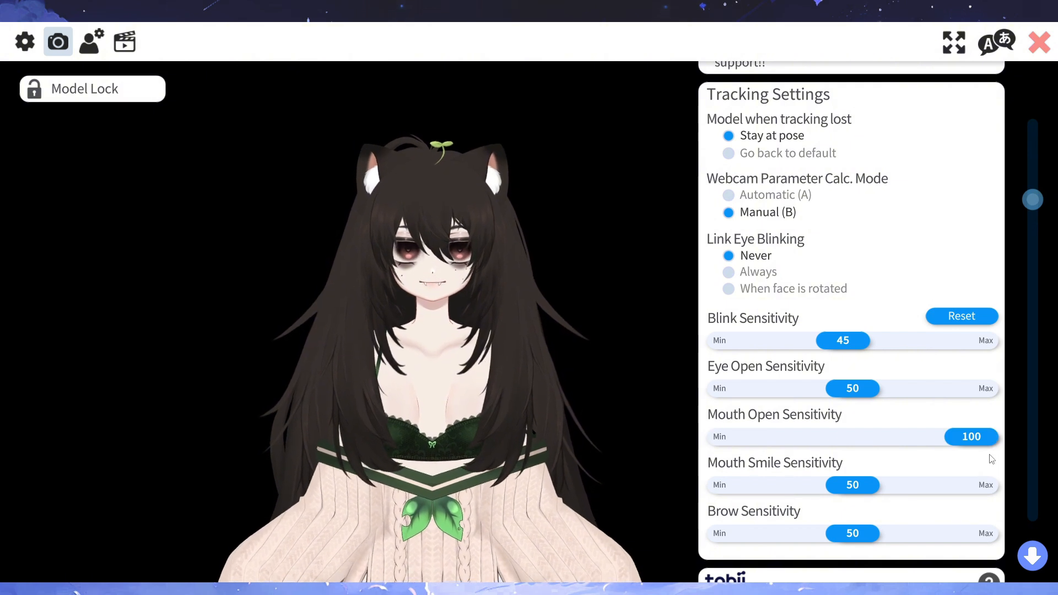
left_click_drag(978, 441, 736, 441)
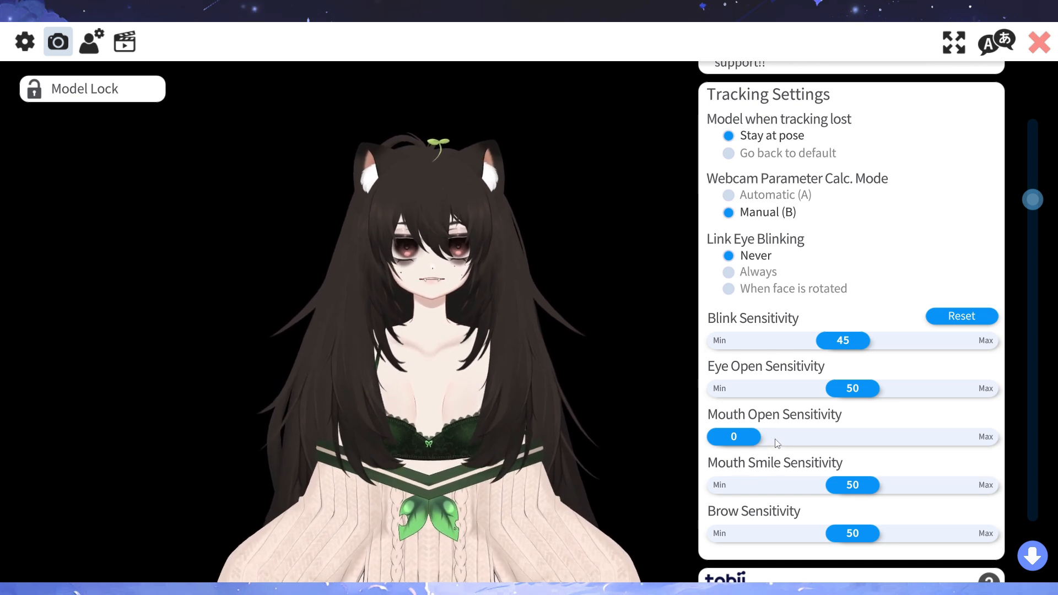
left_click_drag(767, 441, 1047, 442)
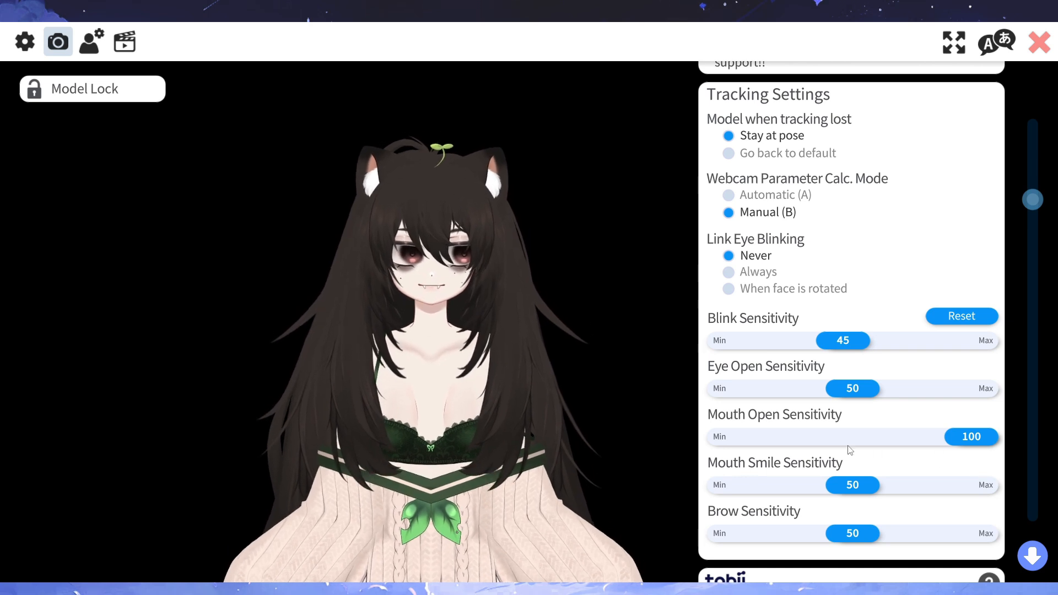
scroll(848, 450, "up", 1)
left_click_drag(946, 451, 857, 443)
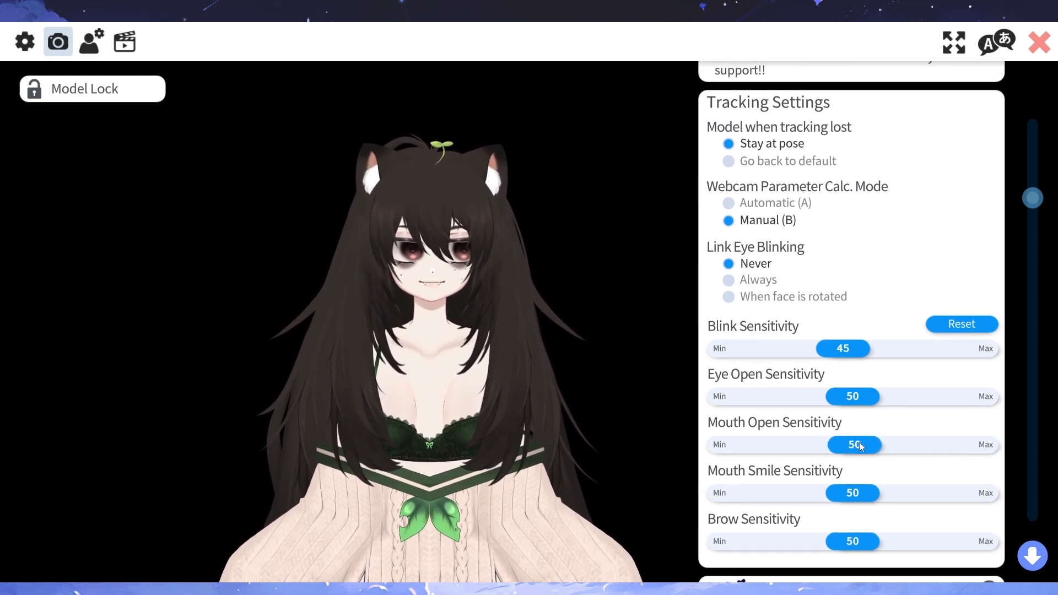
left_click(966, 329)
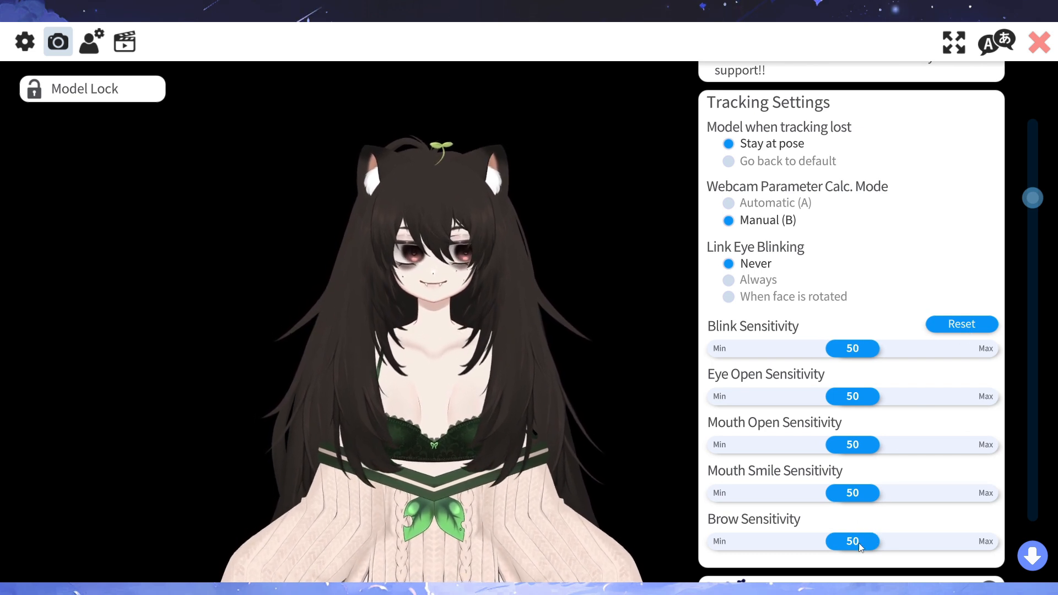
- Try the Brow Sensitivity at 0 and 52, and reset the sensitivities to default
left_click_drag(858, 543, 708, 534)
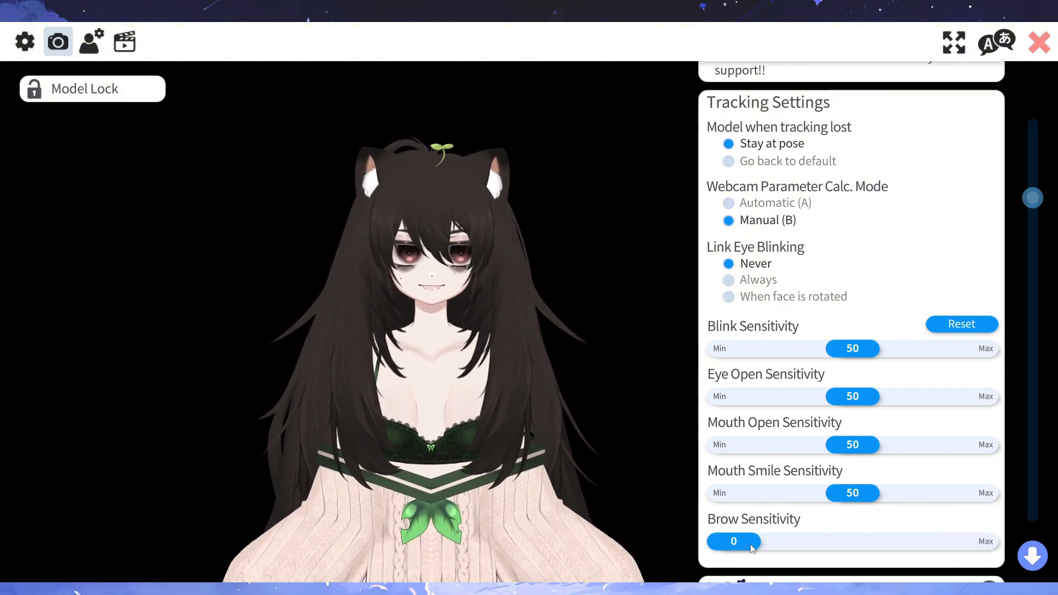
left_click_drag(751, 545, 884, 543)
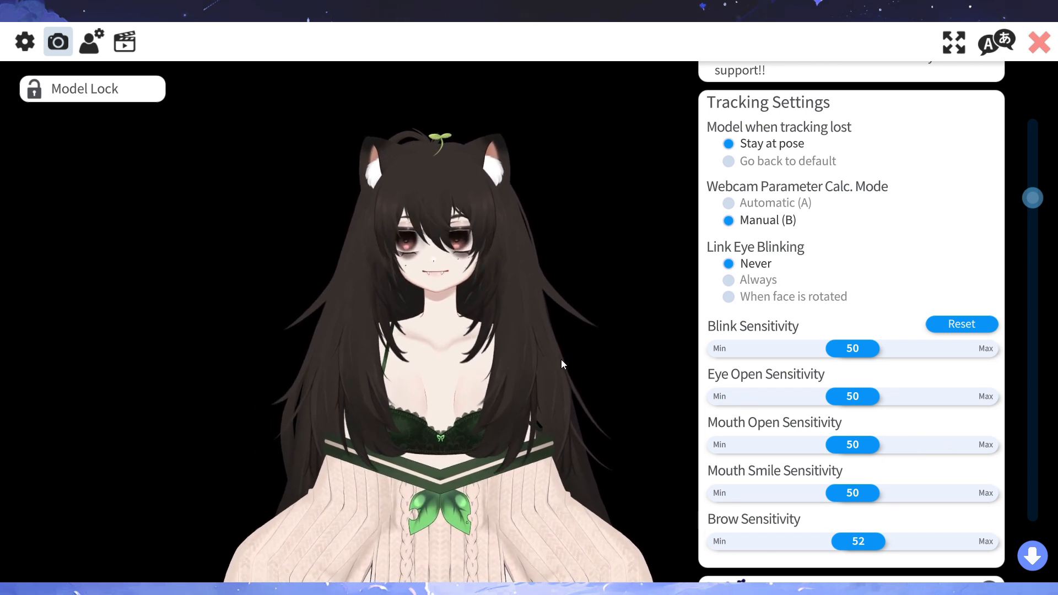
left_click(959, 325)
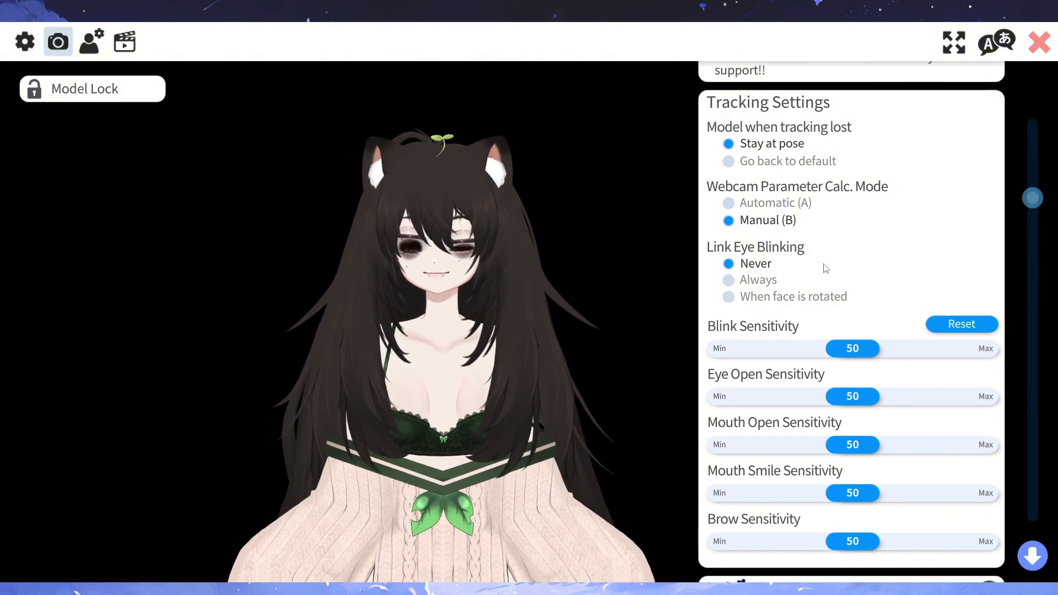
- Return to the model settings and switch the folder filter from Eyes to Mouth
left_click(92, 42)
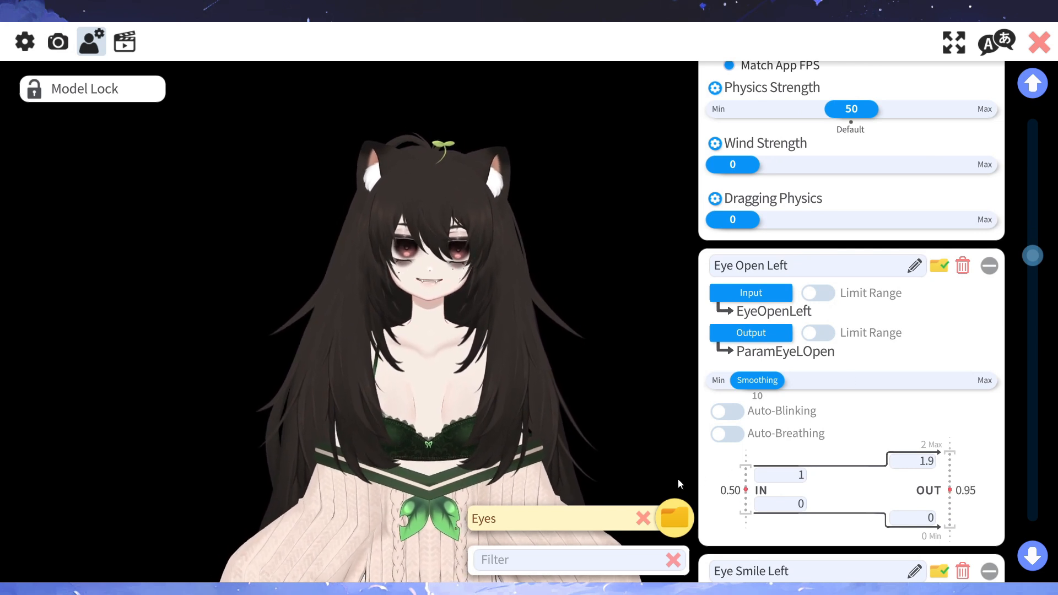
left_click(641, 519)
left_click(666, 522)
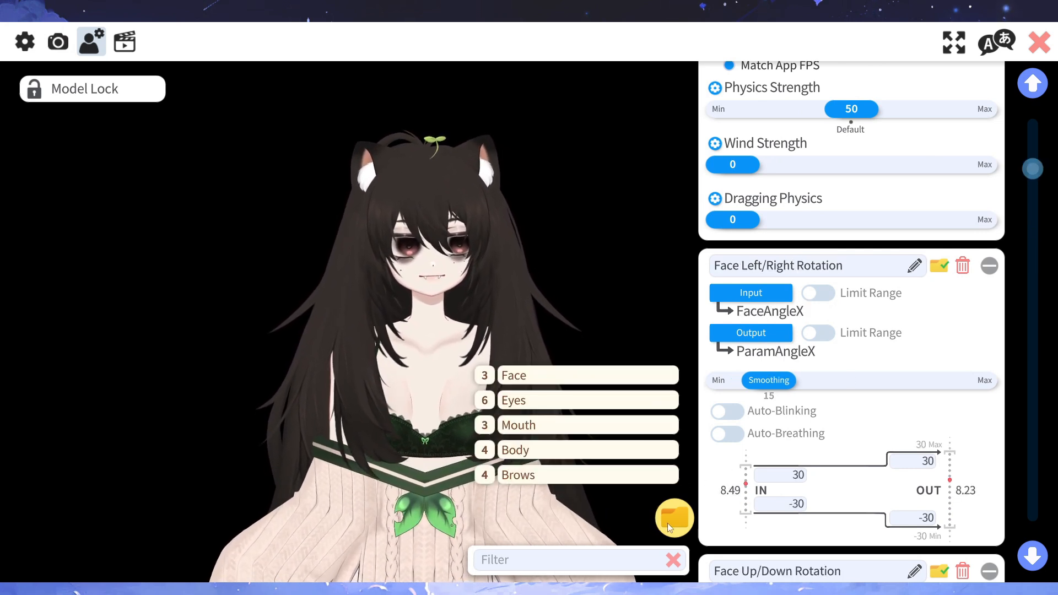
left_click(584, 426)
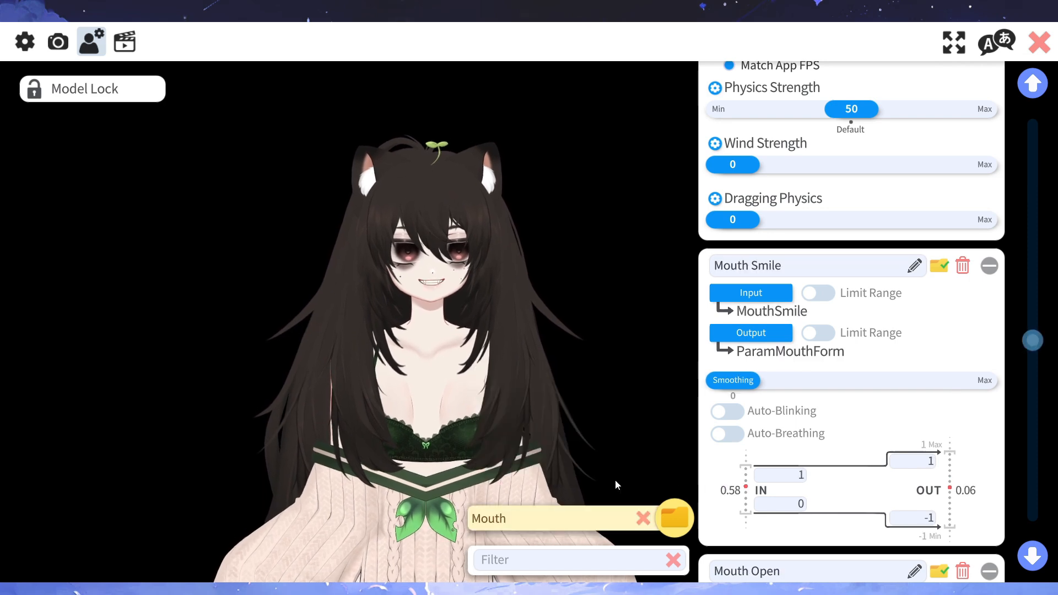
- Narrow the input range of Mouth Smile to 0.2–0.7 and that of Mouth Open to 0.2–0.6
left_click_drag(1026, 349, 1036, 360)
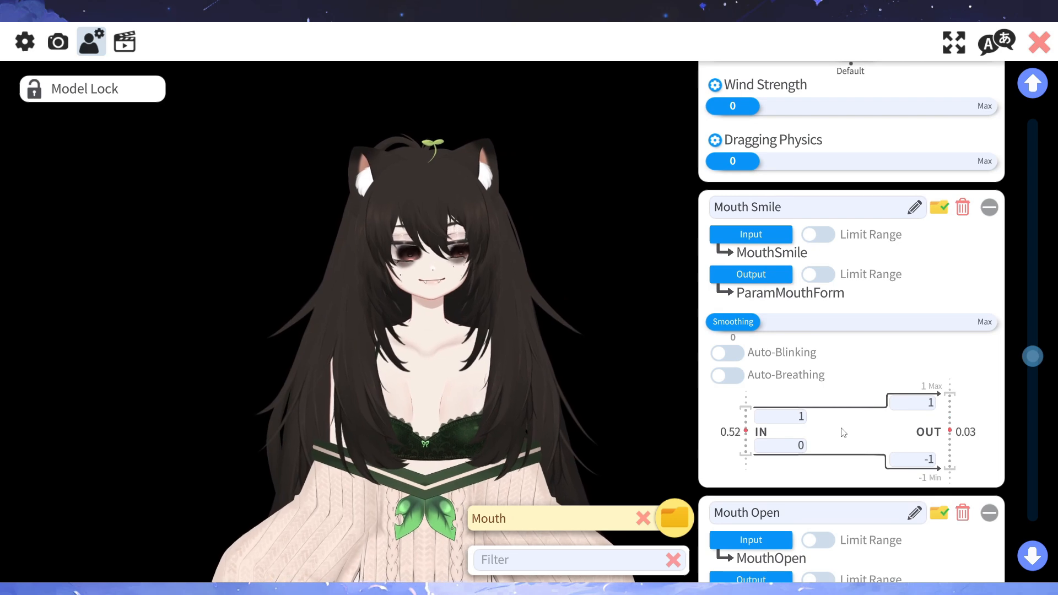
scroll(821, 448, "down", 2)
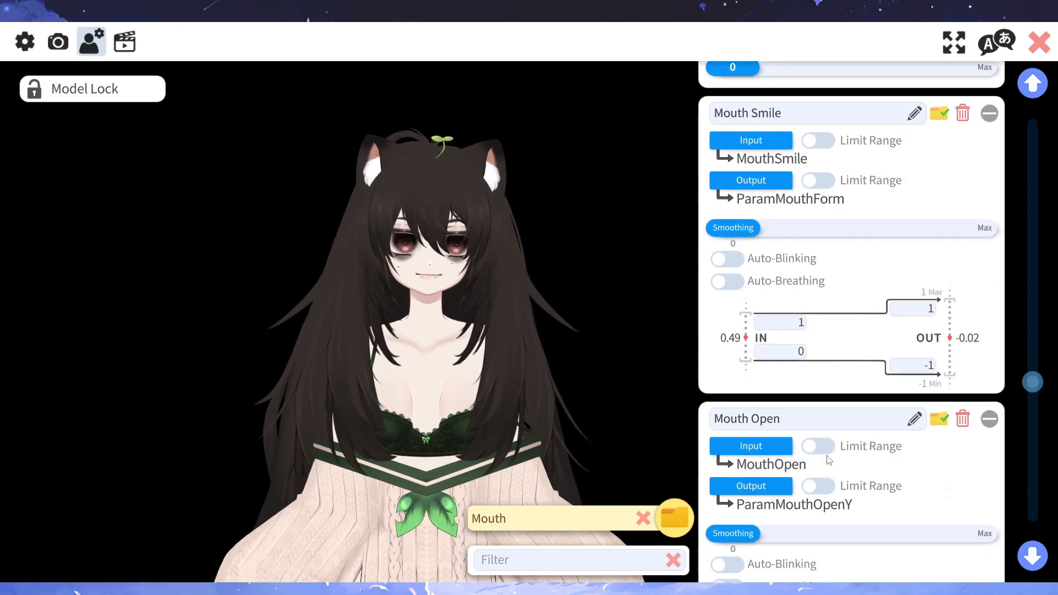
scroll(810, 375, "down", 1)
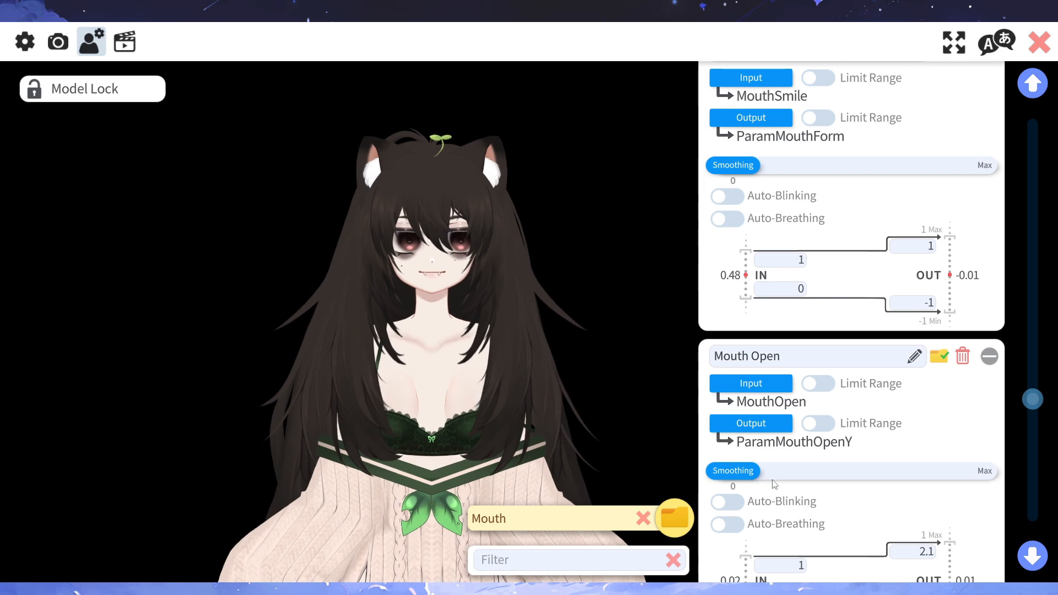
scroll(826, 424, "up", 3)
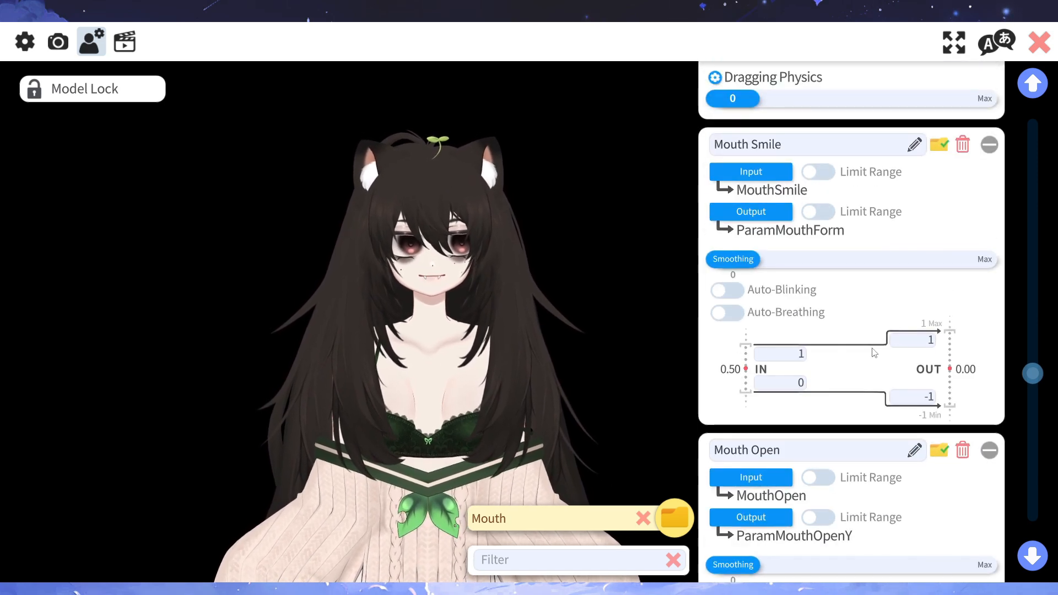
scroll(852, 394, "down", 2)
scroll(852, 393, "down", 1)
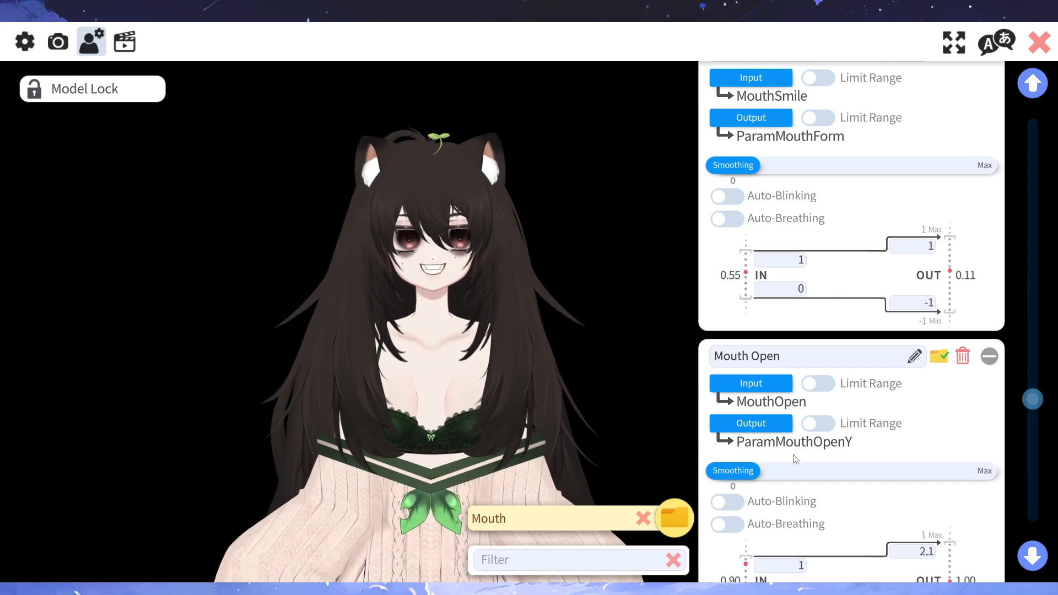
scroll(776, 285, "up", 2)
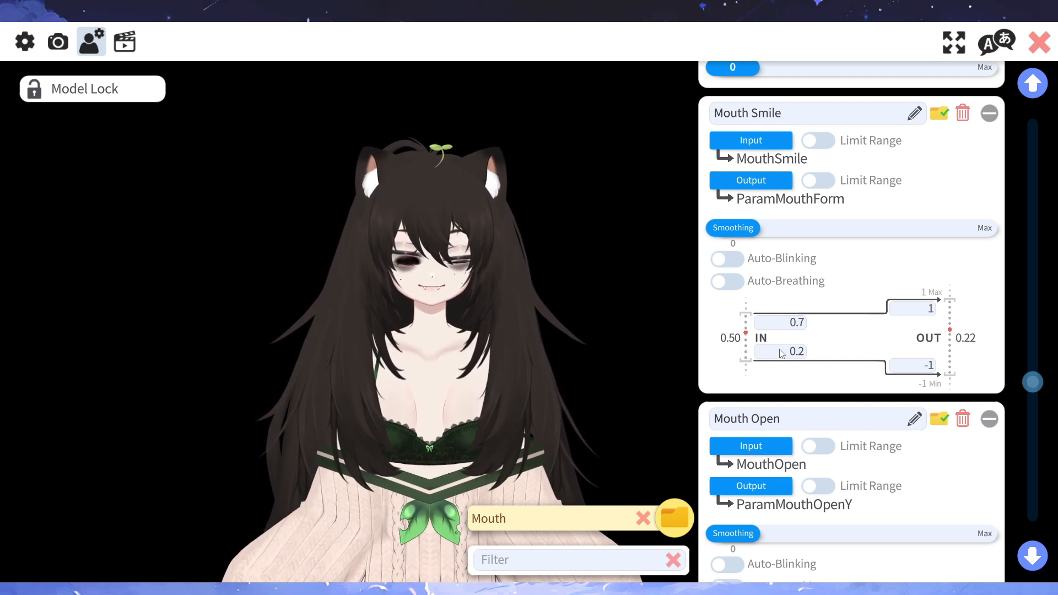
scroll(778, 374, "down", 3)
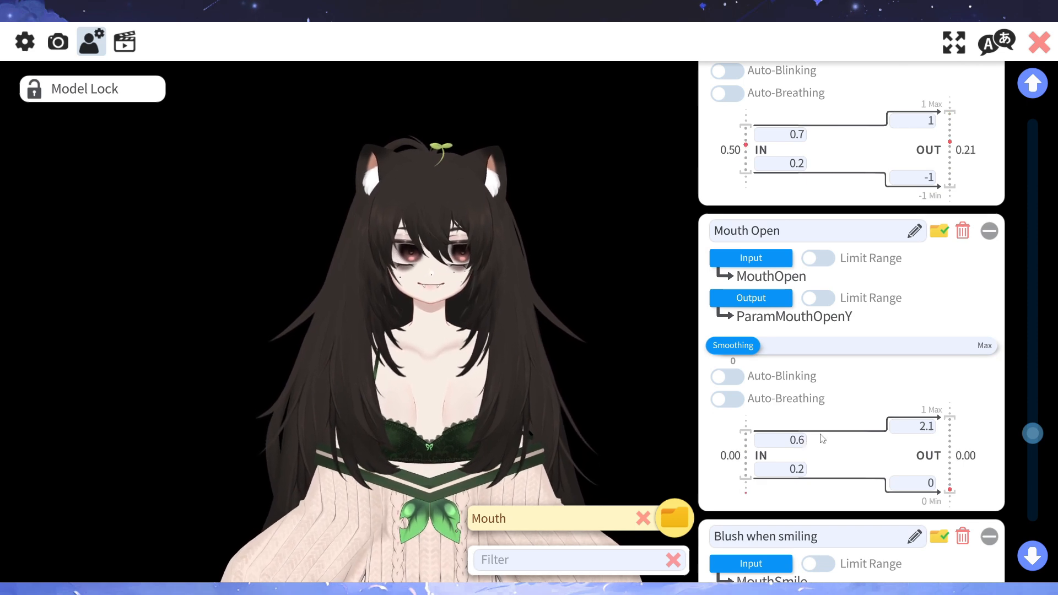
- Search the output parameters available for Blush when smiling for "bl" and leave the selection without choosing one
scroll(826, 445, "down", 3)
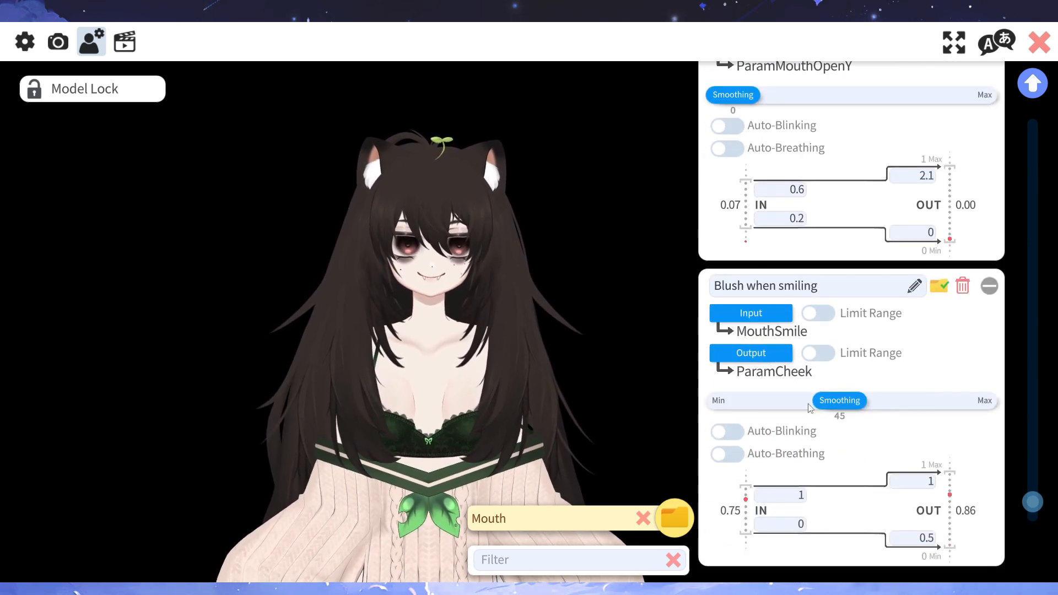
scroll(858, 373, "down", 1)
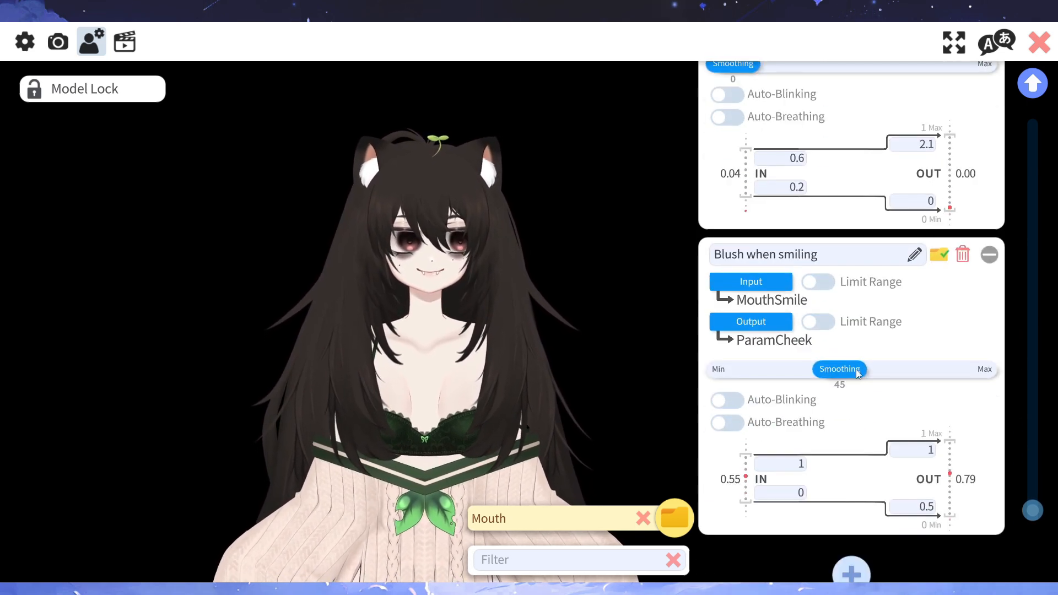
left_click(755, 322)
scroll(490, 312, "down", 9)
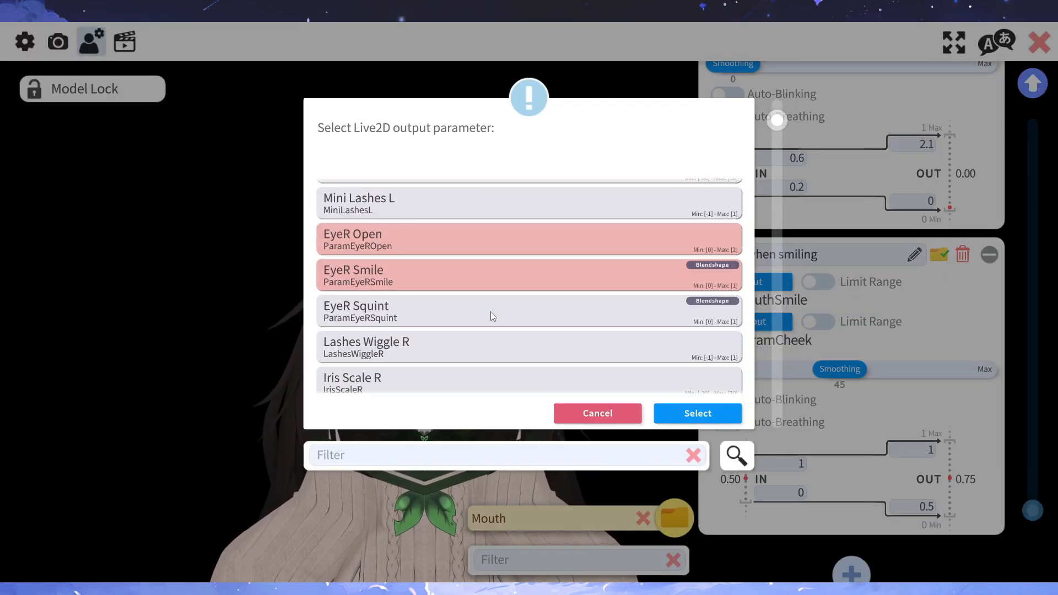
type("bl")
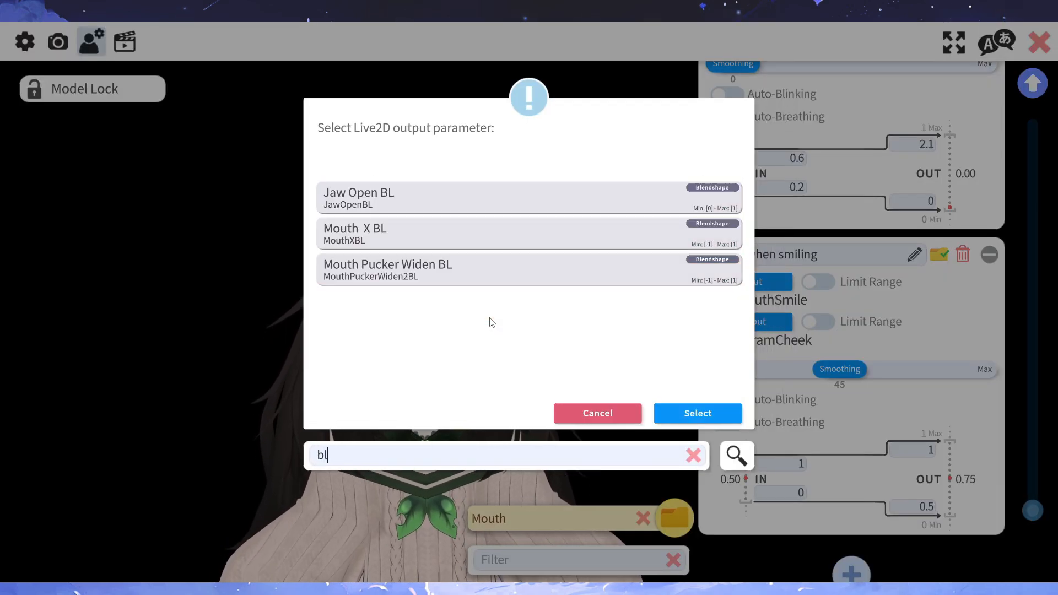
left_click(592, 412)
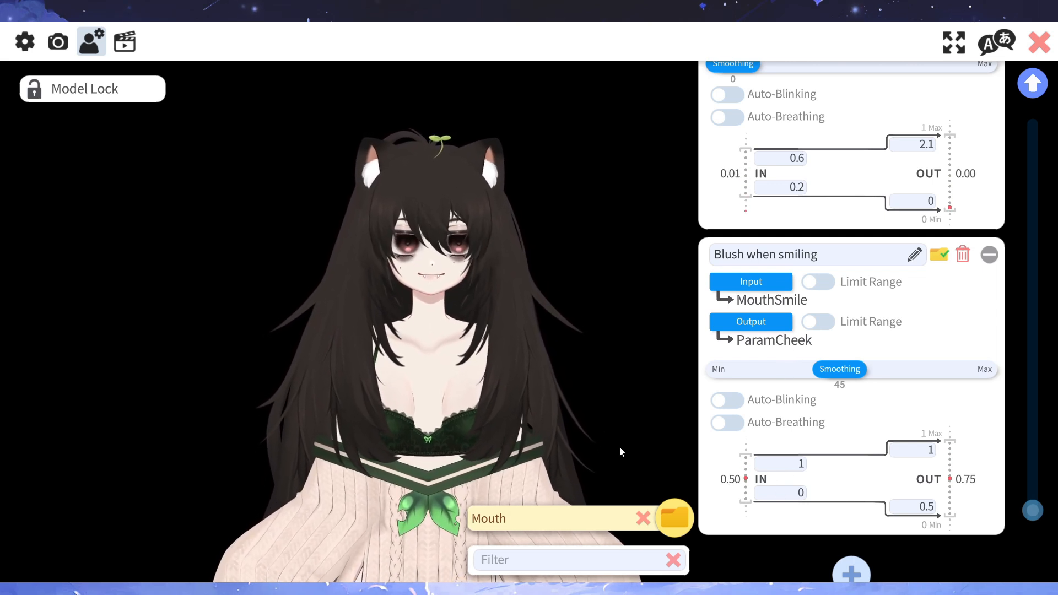
- Clear the Mouth folder filter and choose Jem as the model to copy the setup from for Pip
left_click(642, 519)
scroll(935, 470, "up", 10)
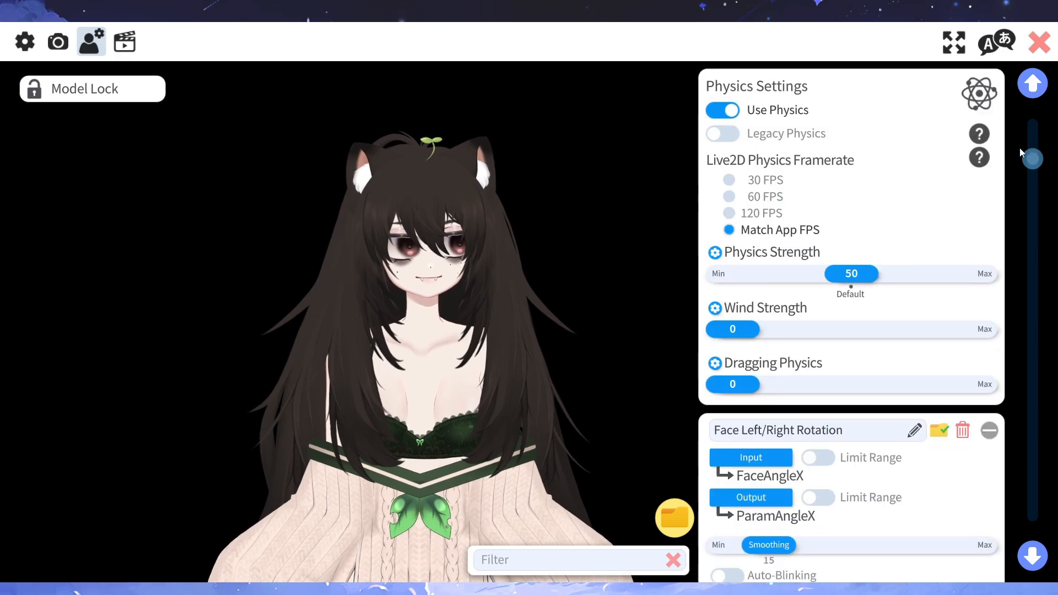
left_click(801, 321)
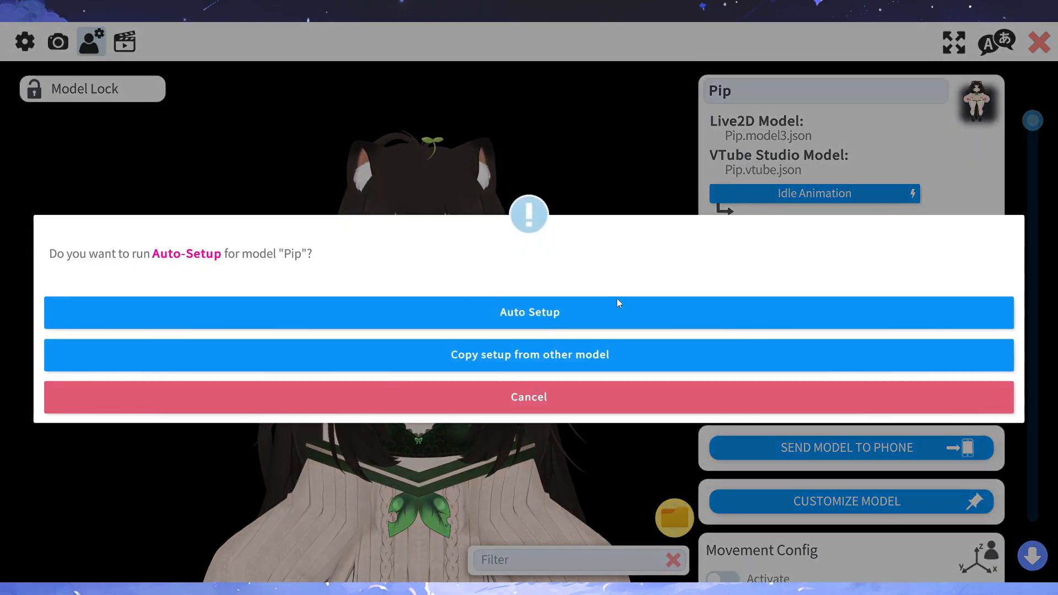
left_click(456, 356)
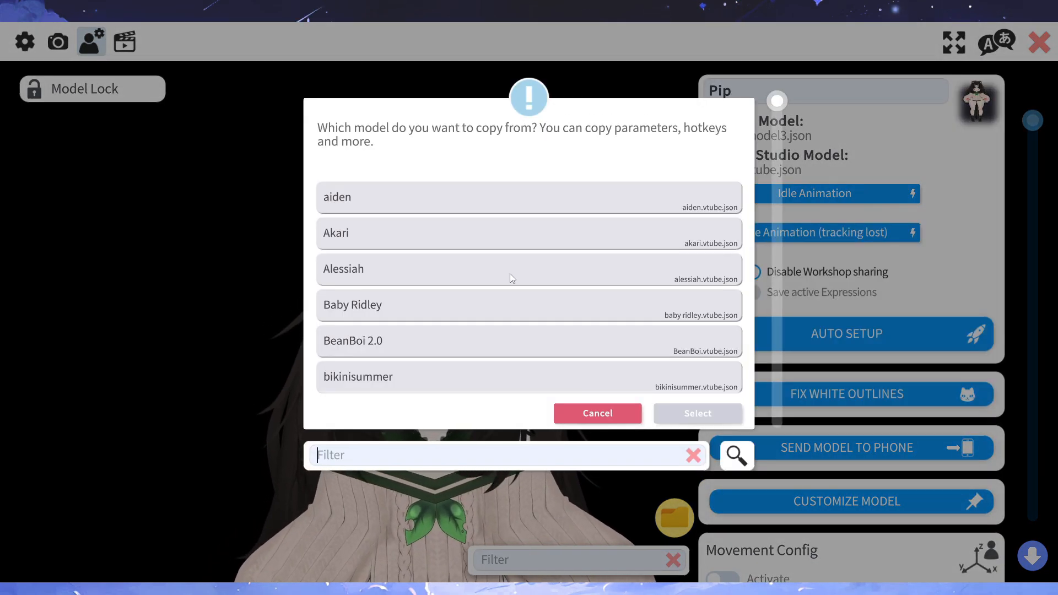
type("jem")
left_click(514, 199)
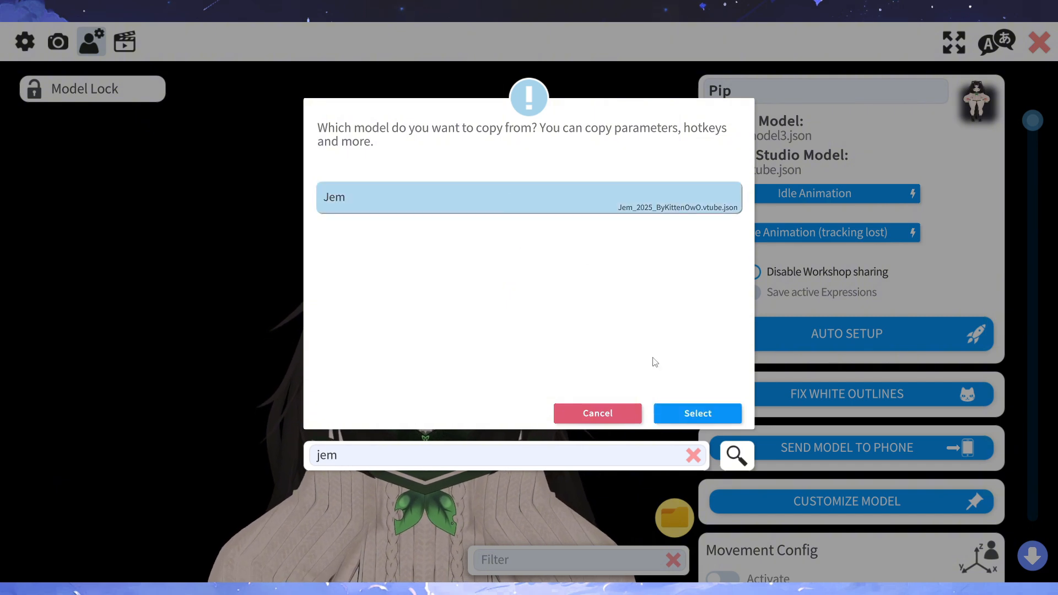
left_click(694, 413)
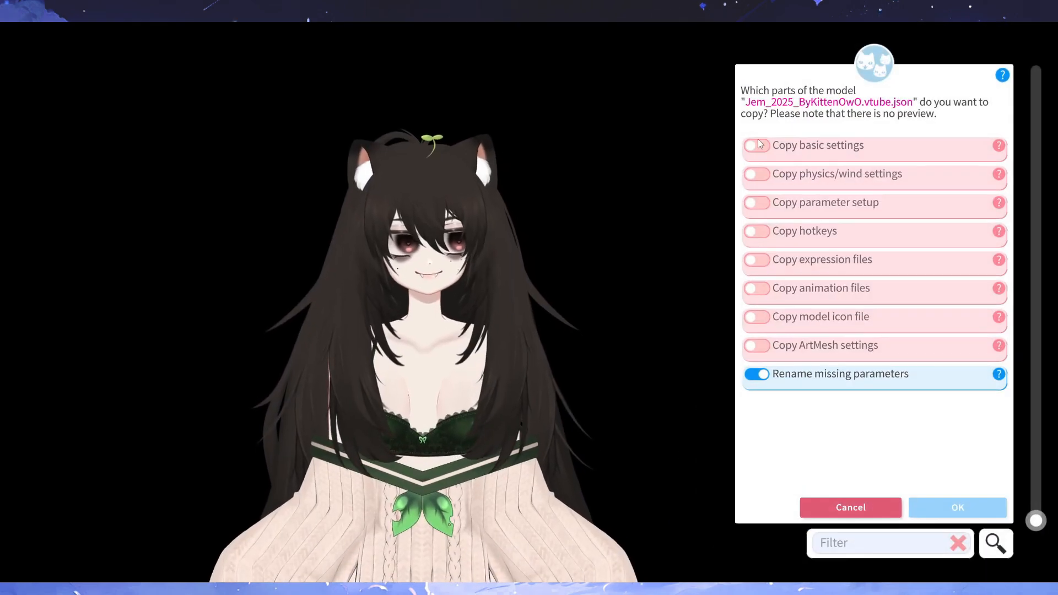
- Copy Jem's basic settings, physics/wind settings and parameter setup to Pip, keeping missing-parameter renaming enabled
left_click(757, 144)
left_click(761, 174)
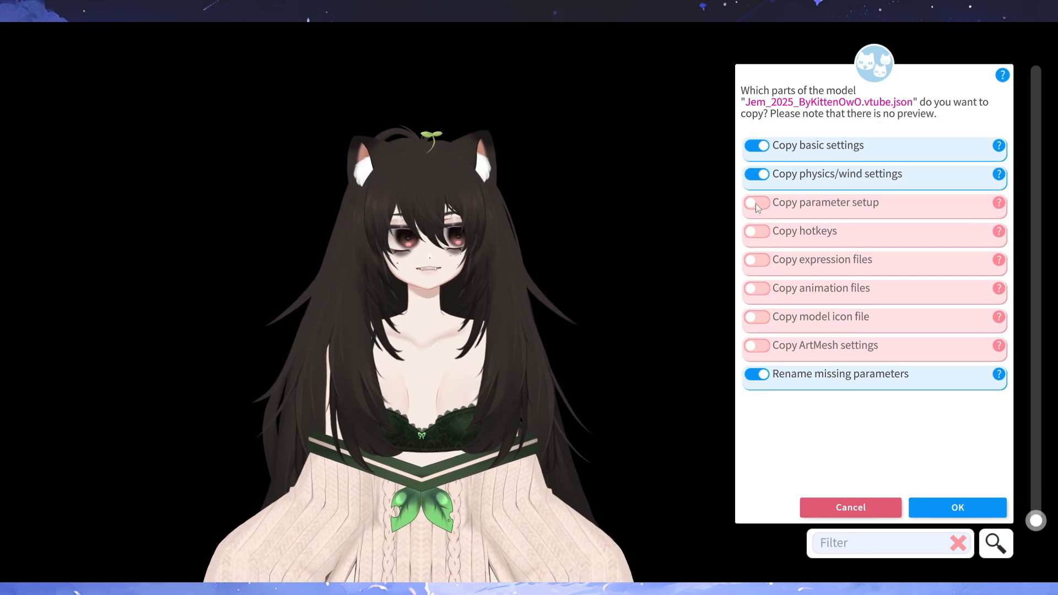
left_click(755, 204)
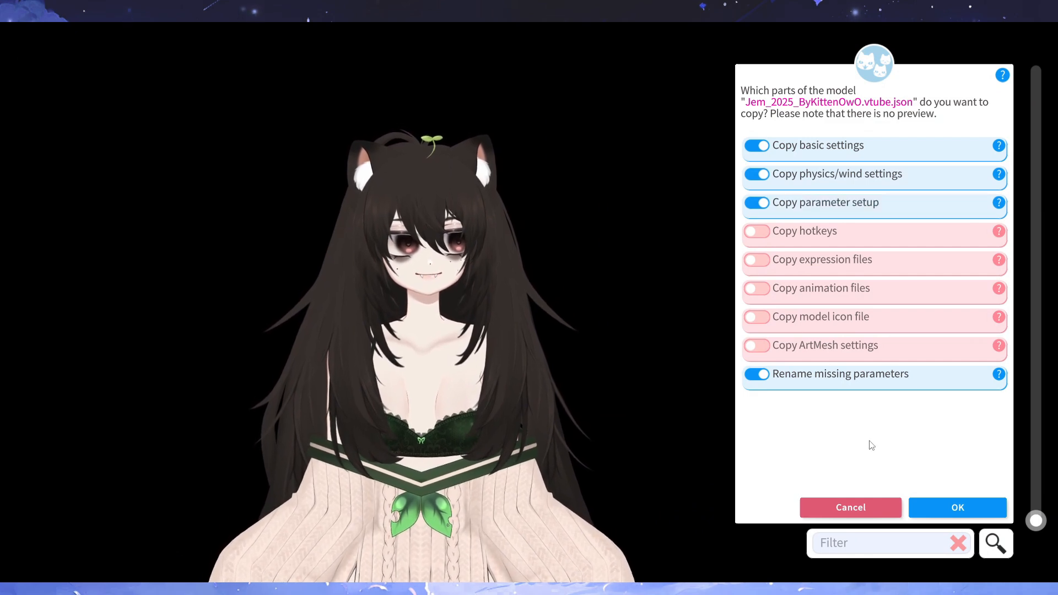
left_click(965, 506)
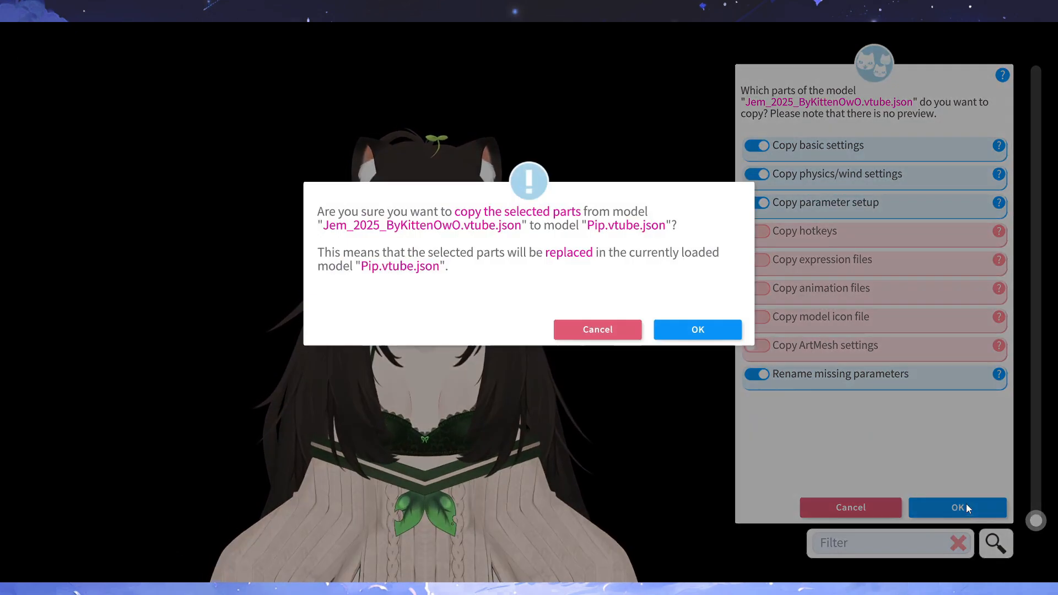
left_click(703, 329)
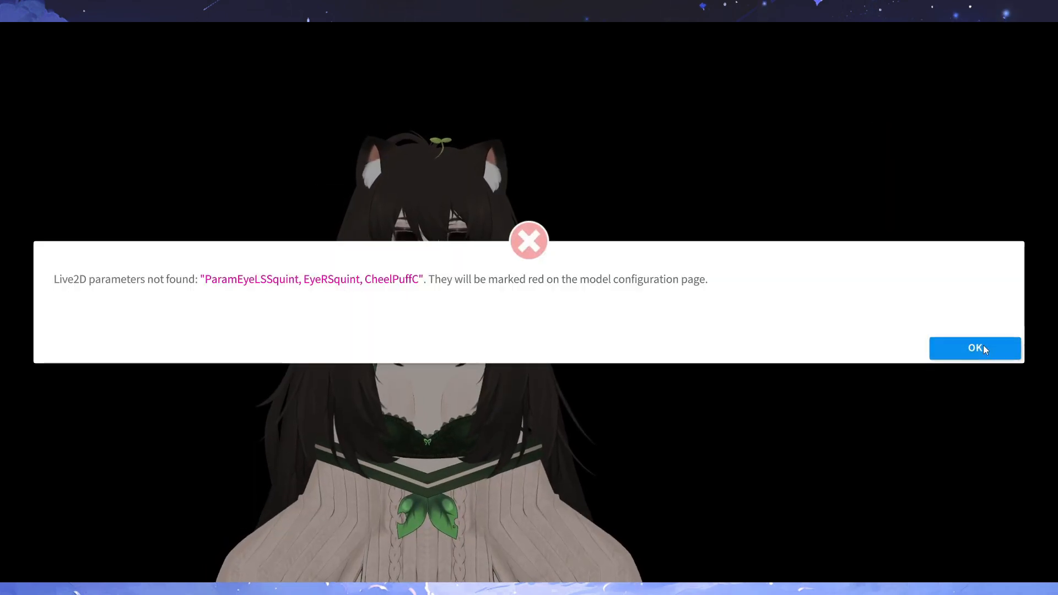
left_click(983, 346)
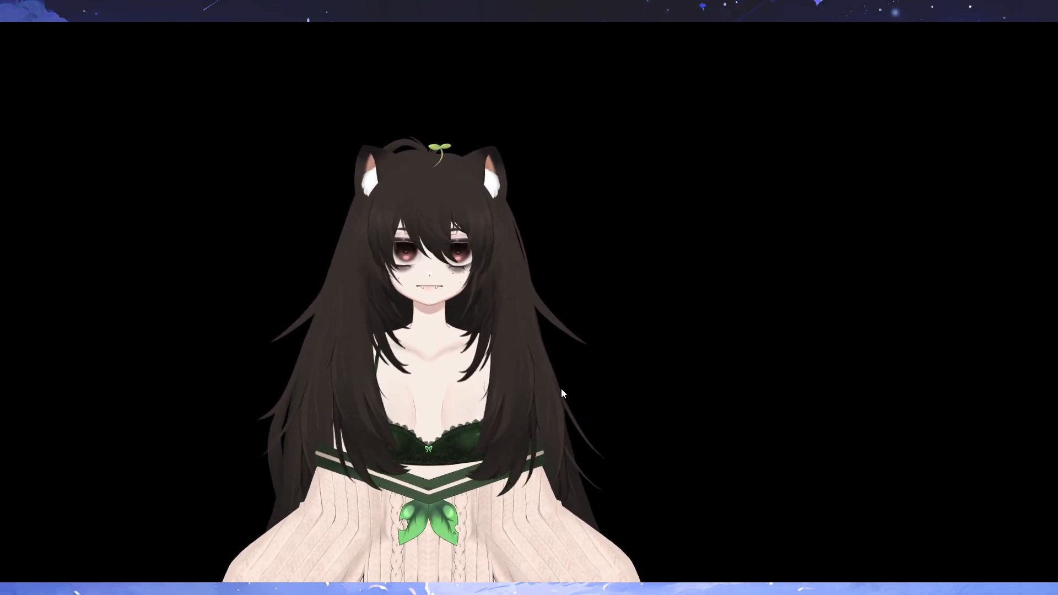
- Reopen Pip's model settings and filter the parameters to the Mouth folder
double_click(168, 289)
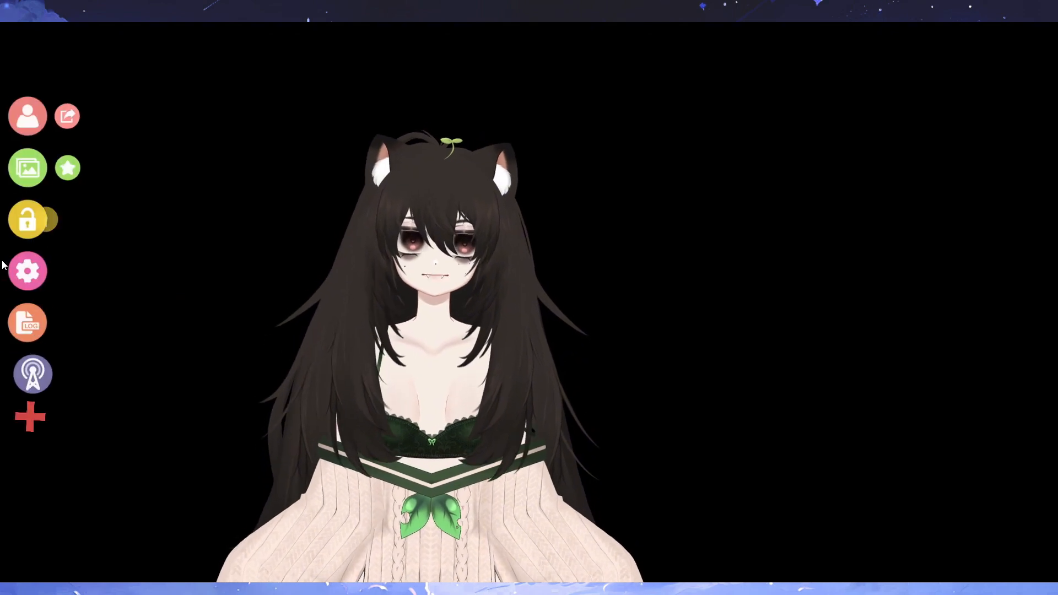
left_click(27, 271)
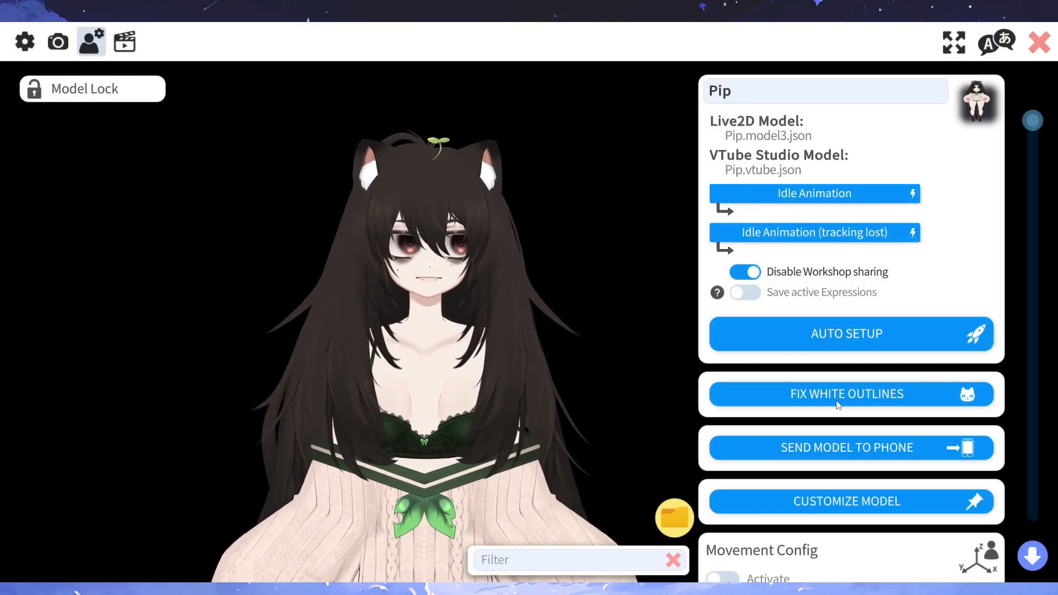
left_click(674, 518)
left_click(574, 449)
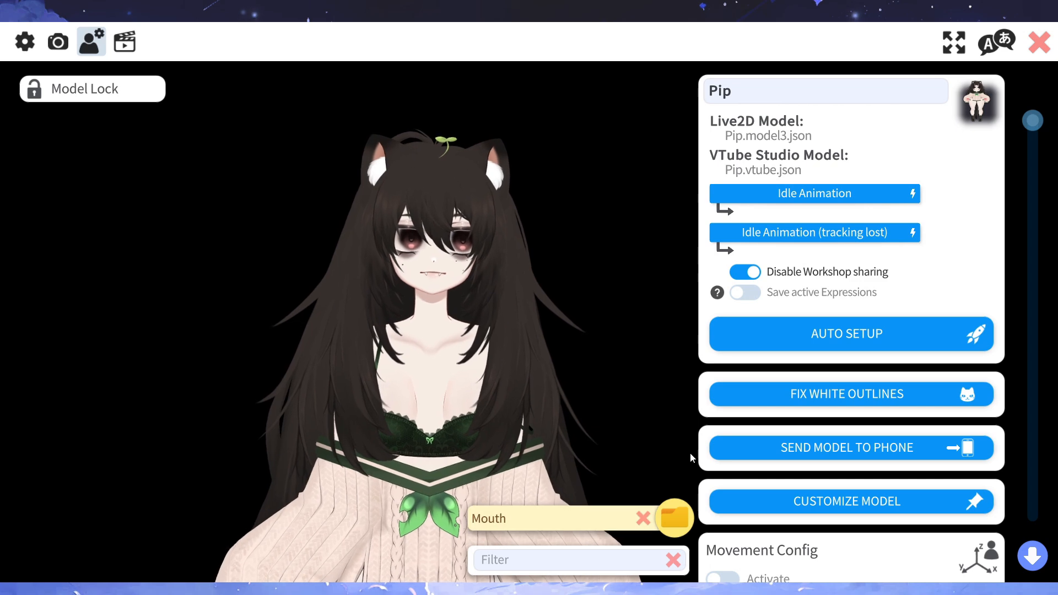
left_click(675, 518)
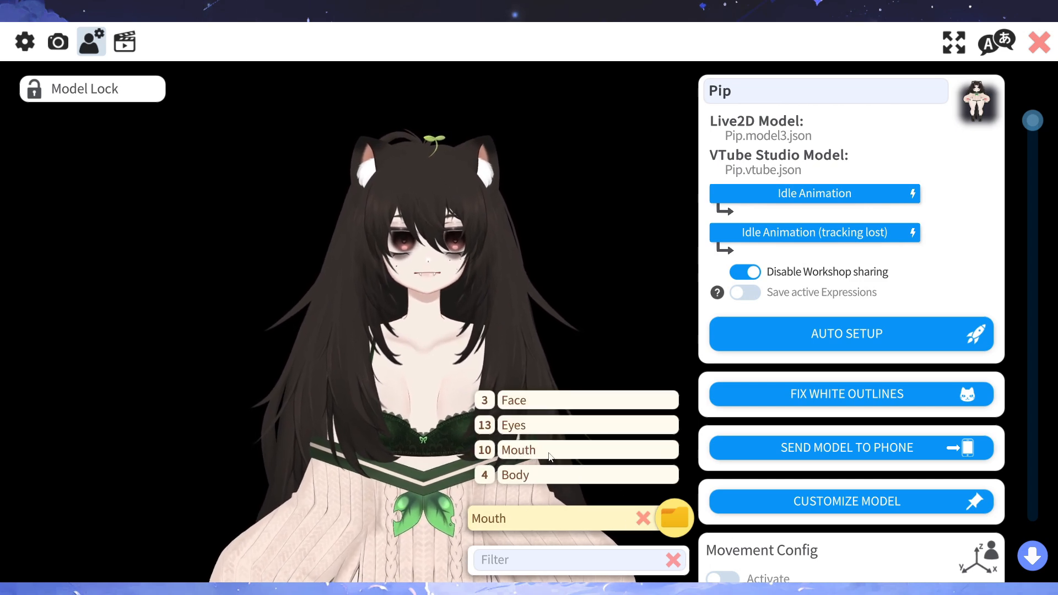
left_click(550, 455)
- Replace the Cheek Puff parameter's missing output with CheekPuffC, searching the output parameters for "che"
scroll(771, 459, "down", 15)
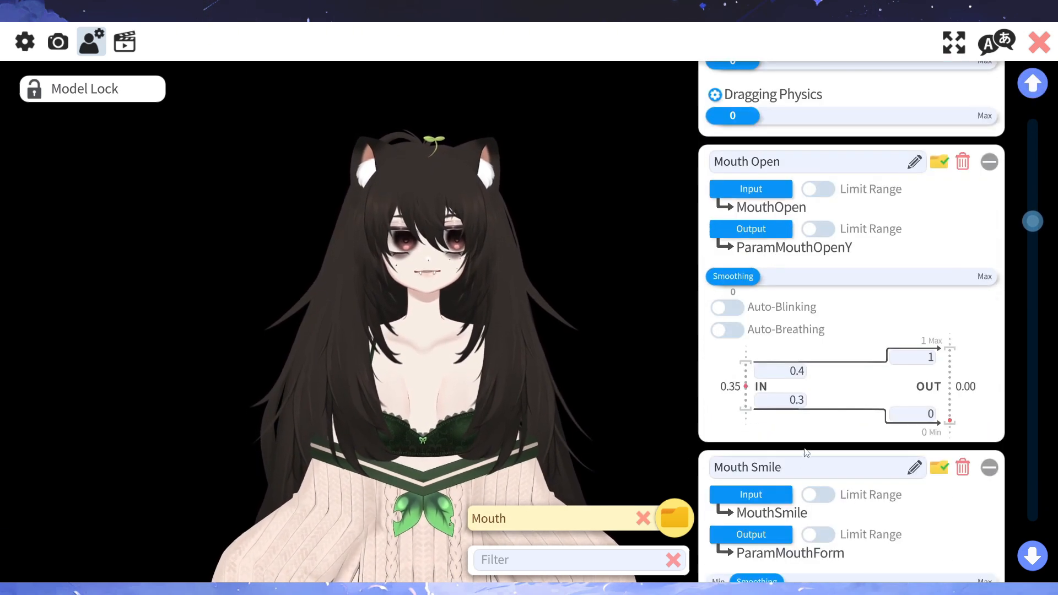
scroll(844, 275, "down", 10)
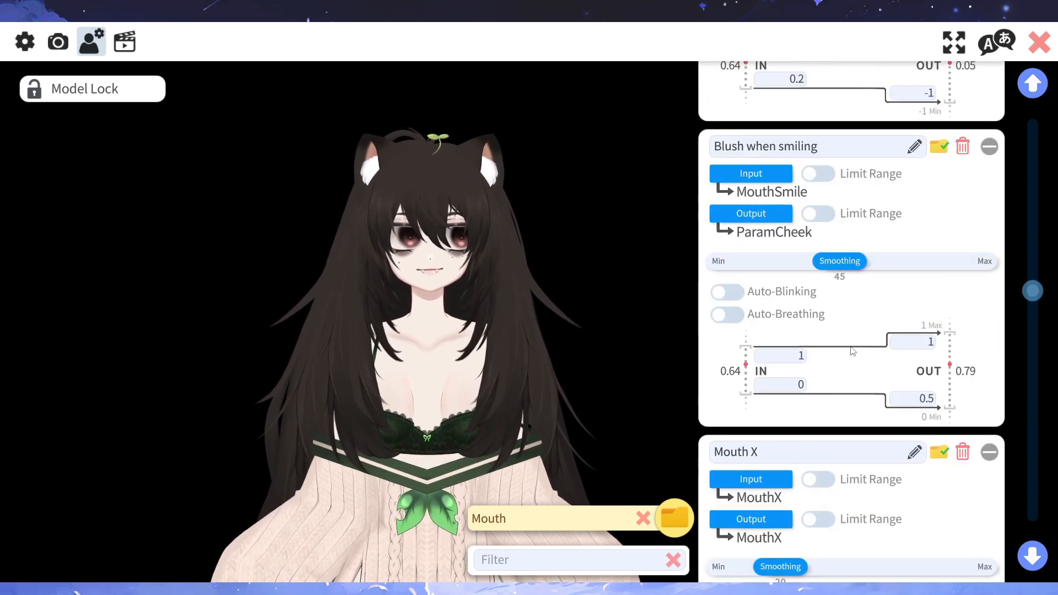
scroll(851, 356, "down", 12)
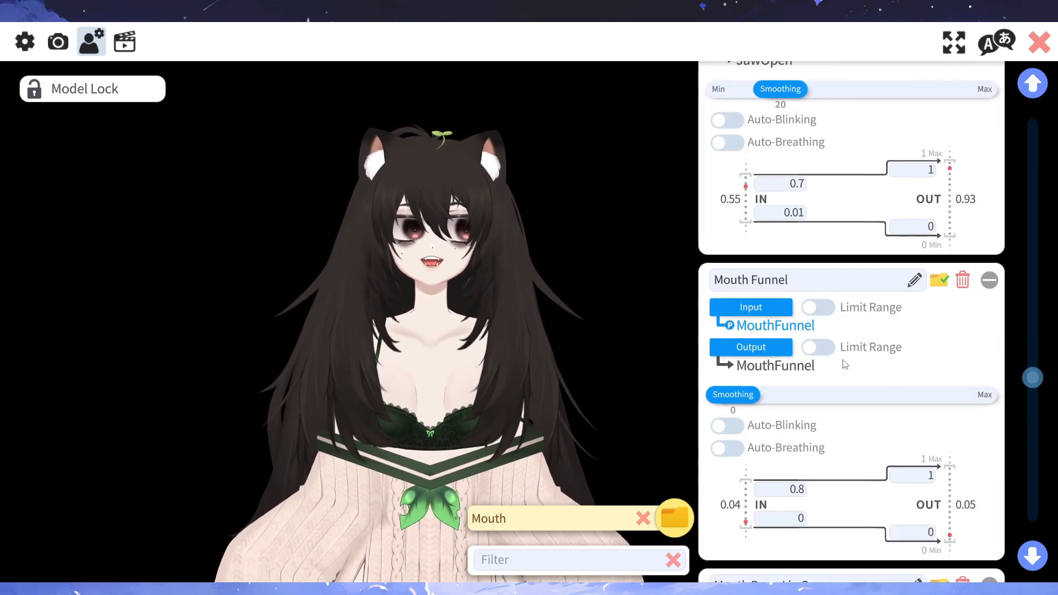
scroll(845, 364, "down", 10)
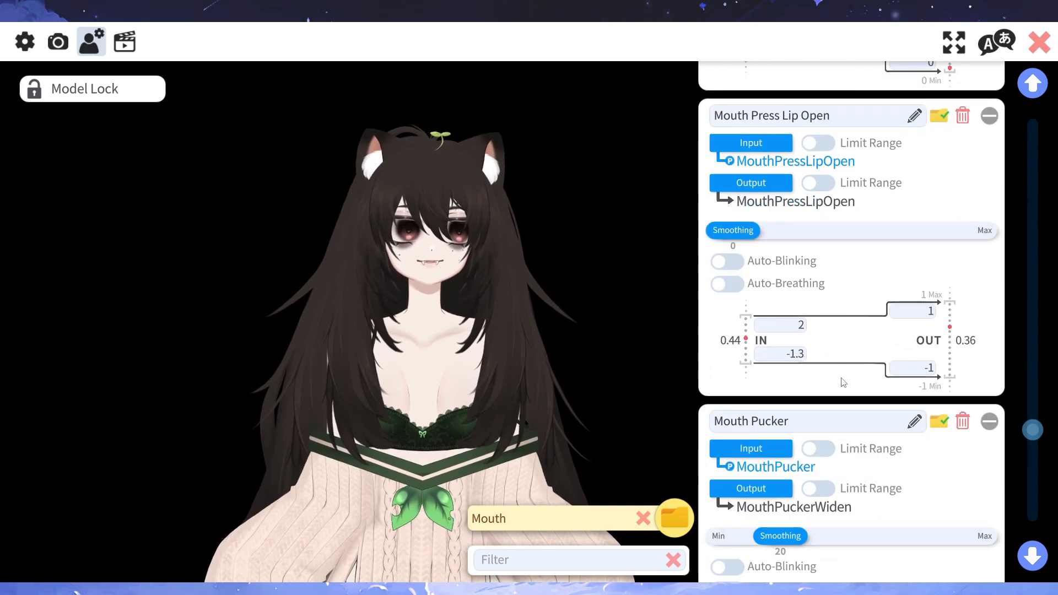
scroll(843, 382, "down", 10)
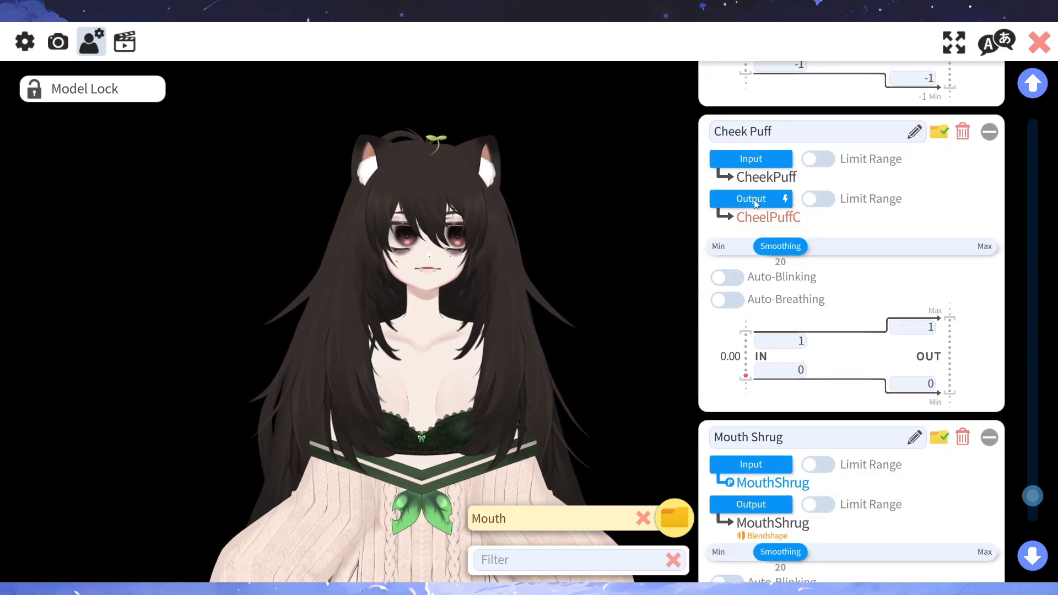
left_click(754, 200)
type("ch")
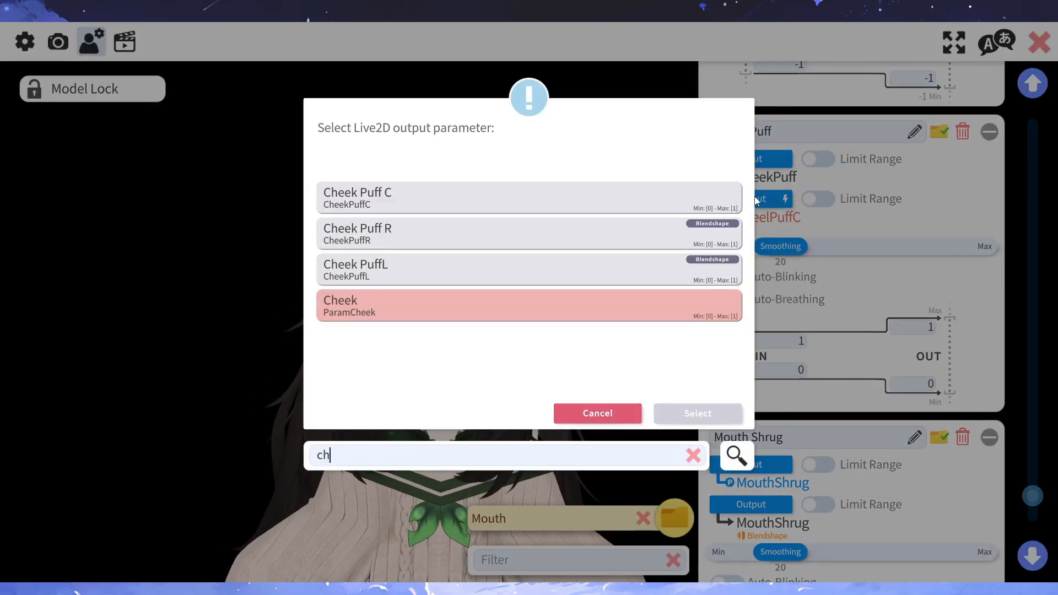
type("e")
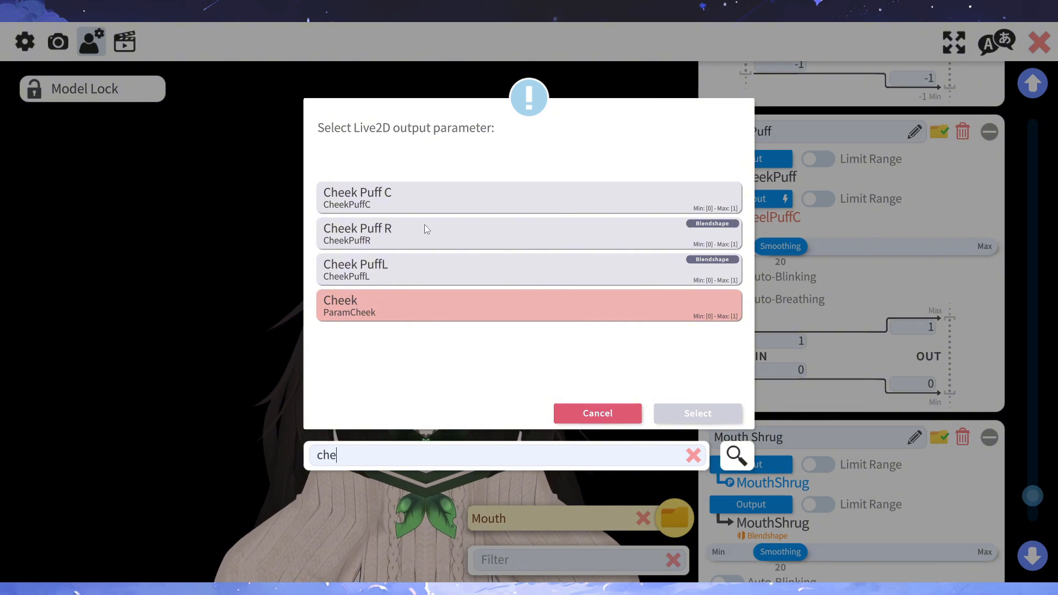
left_click(434, 203)
left_click(698, 413)
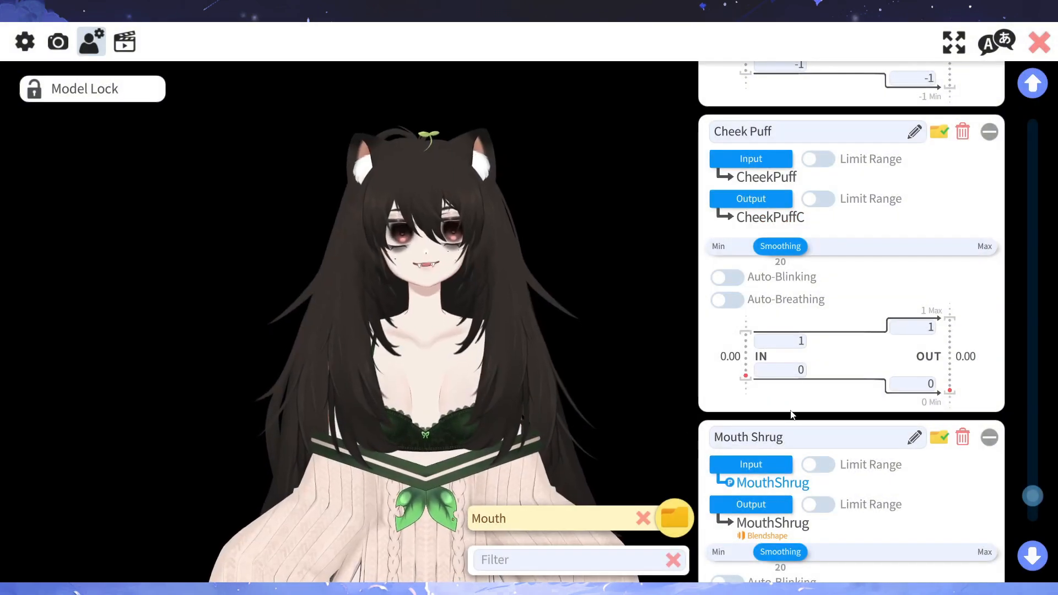
- Examine the copied Mouth parameters from Mouth Shrug back up to Blush when smiling, checking their inputs, outputs and ranges
scroll(791, 414, "down", 5)
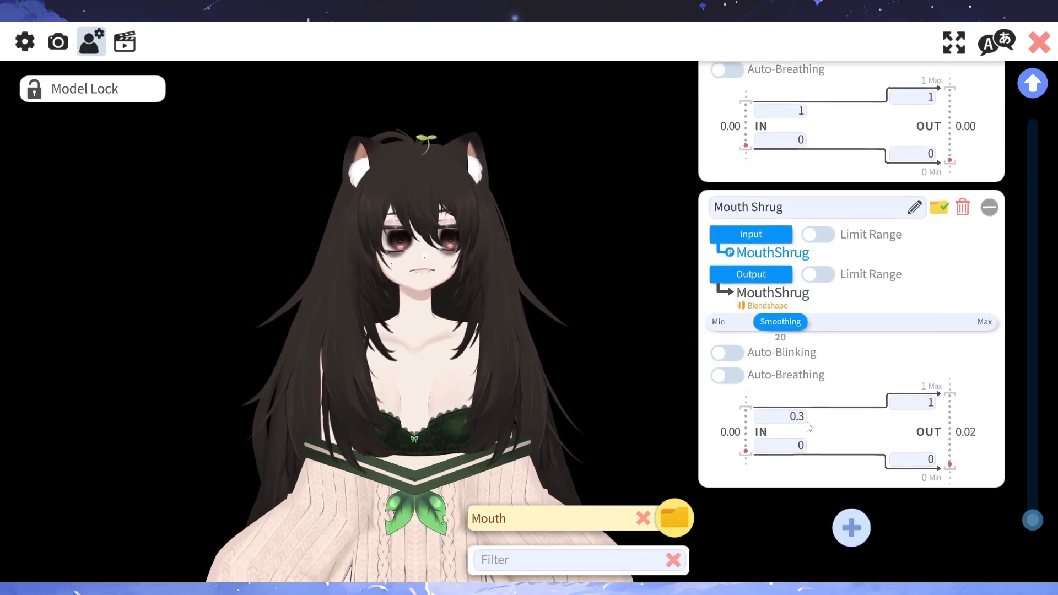
scroll(808, 427, "up", 7)
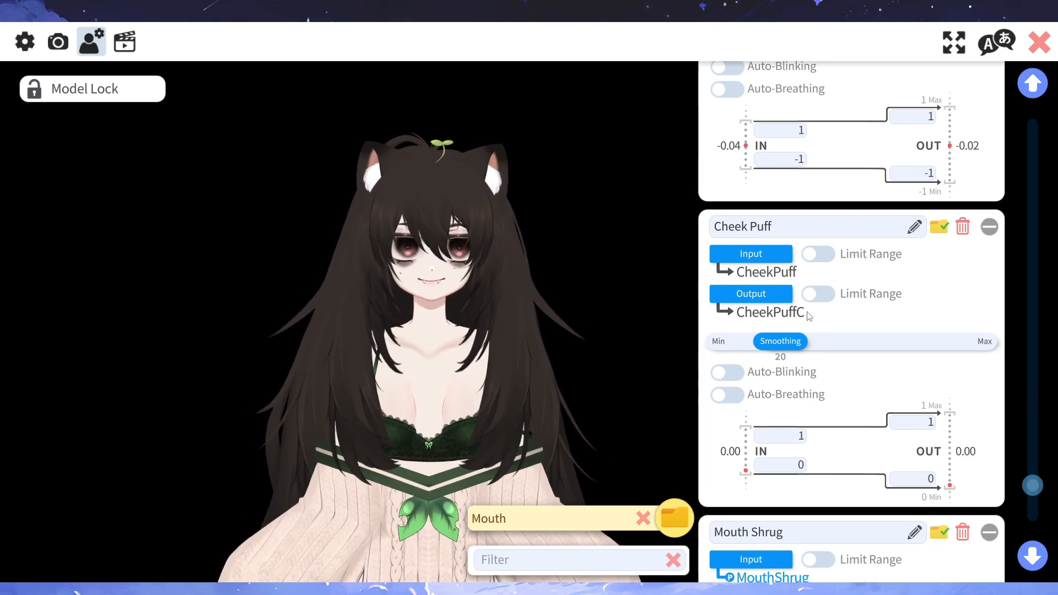
scroll(808, 317, "down", 1)
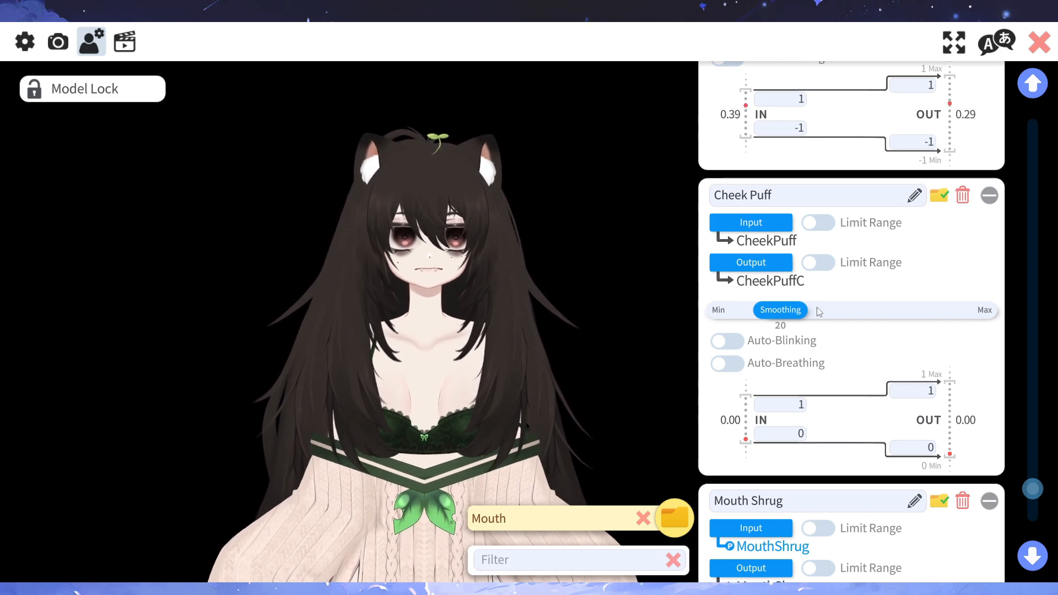
scroll(814, 312, "down", 2)
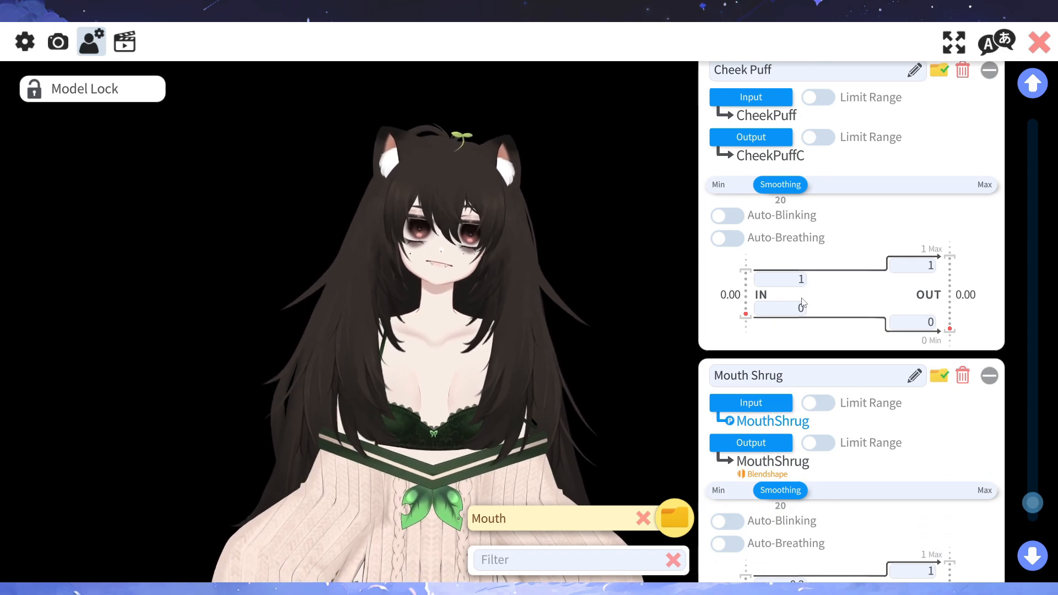
scroll(799, 315, "down", 1)
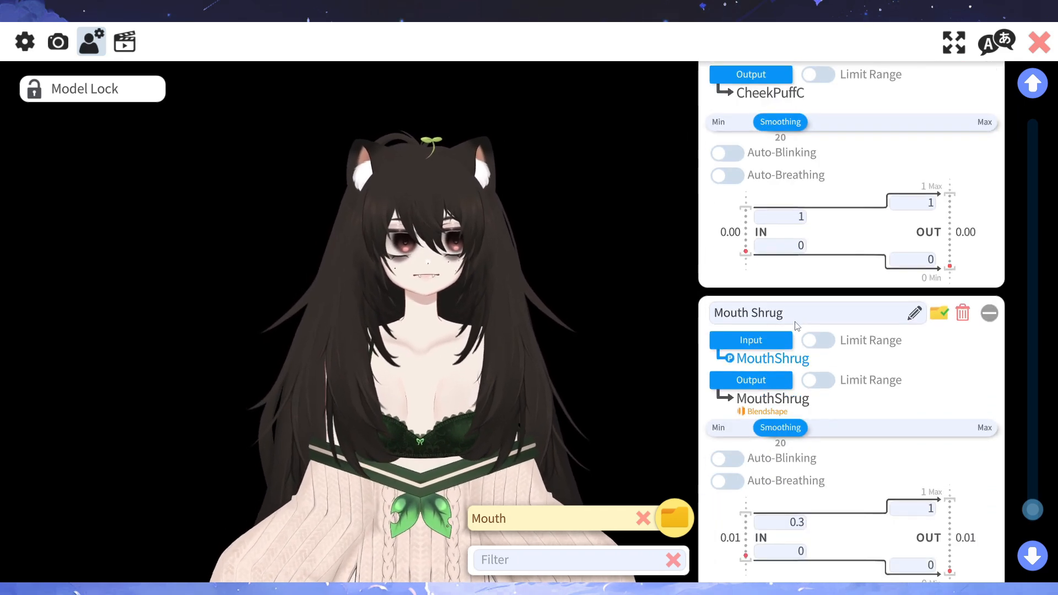
scroll(804, 326, "up", 6)
scroll(806, 331, "up", 10)
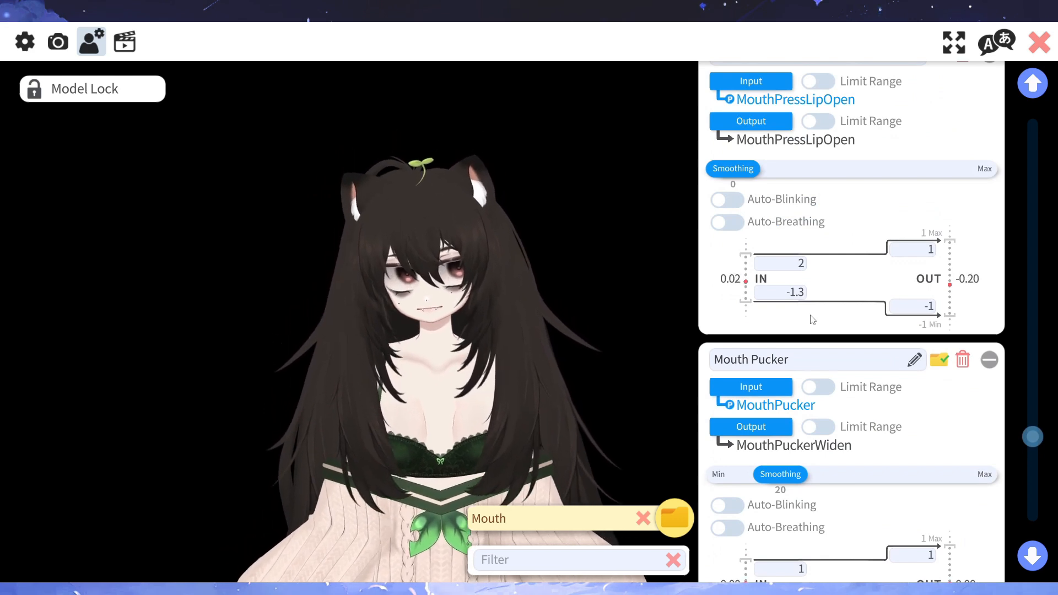
scroll(825, 322, "up", 11)
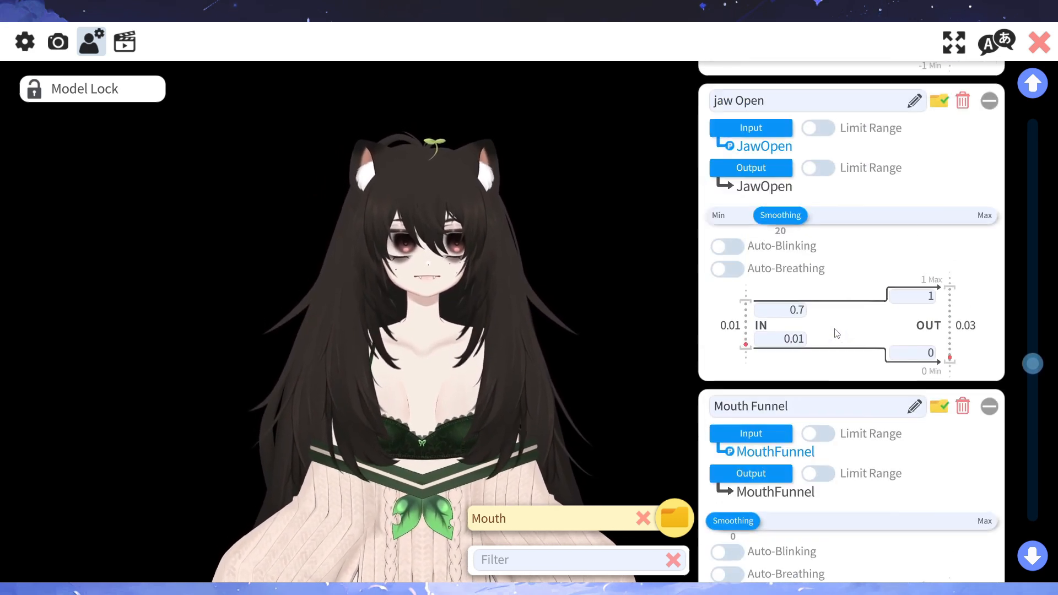
scroll(835, 324, "up", 6)
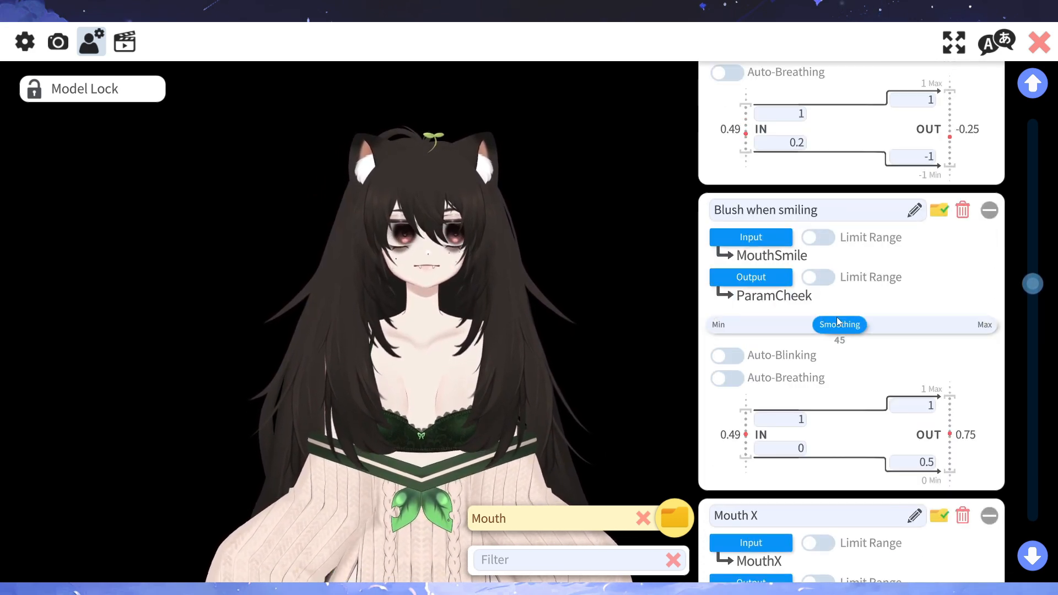
scroll(837, 325, "down", 6)
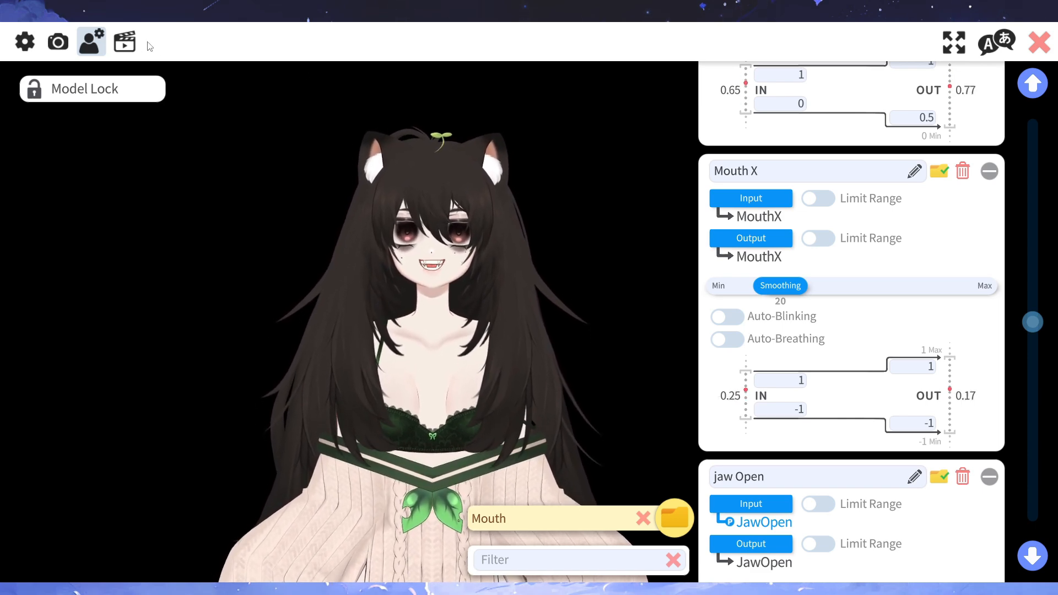
- Open the Expression Editor from the hotkey settings and start creating a new expression
left_click(130, 43)
left_click(804, 246)
left_click(499, 208)
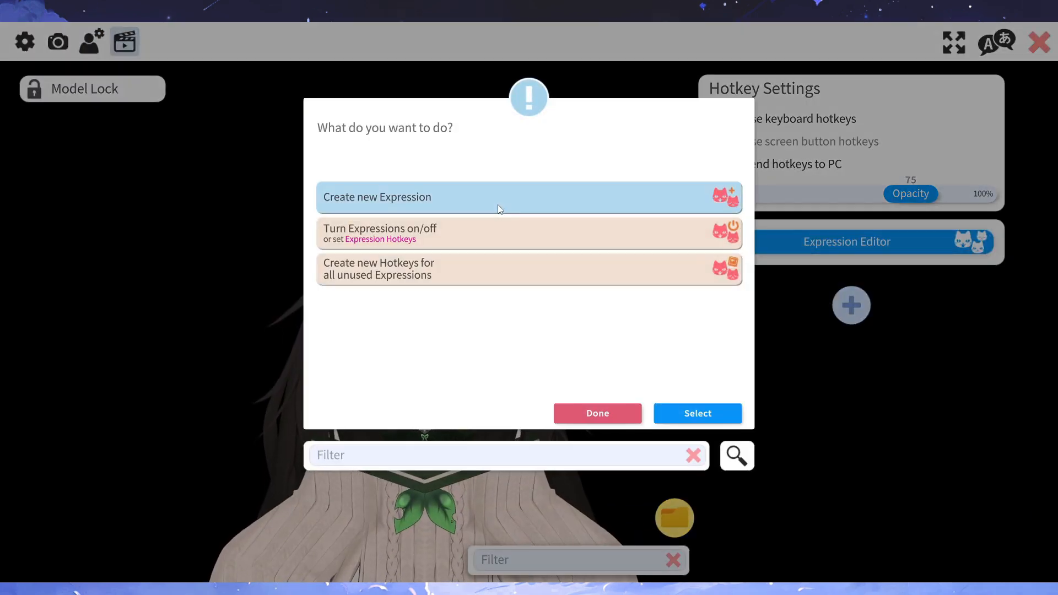
left_click(700, 412)
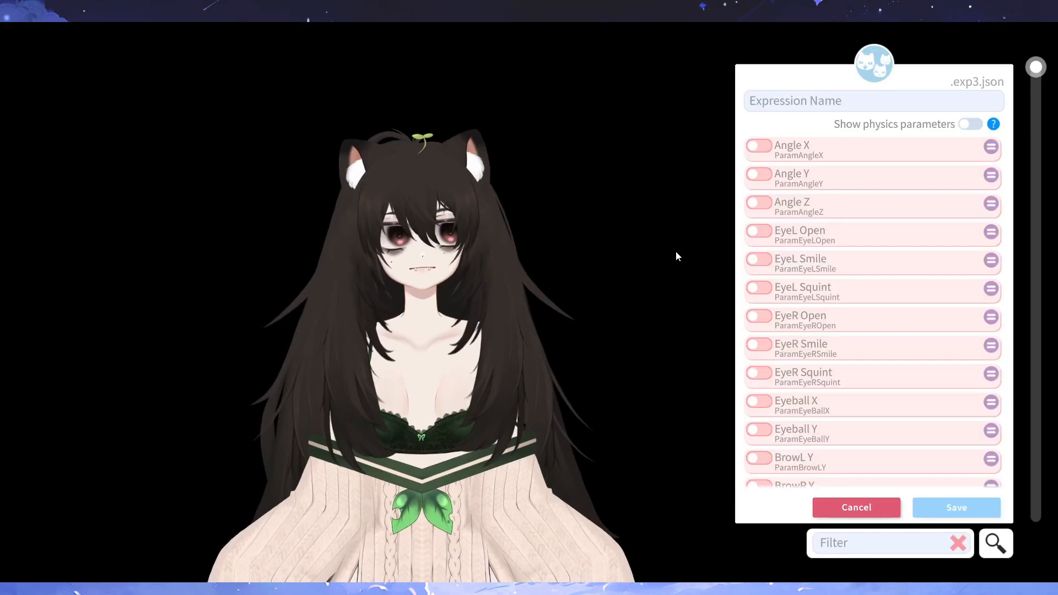
- Test Mouth Press Lip Open at its minimum in the new expression and disable it again
scroll(849, 347, "down", 5)
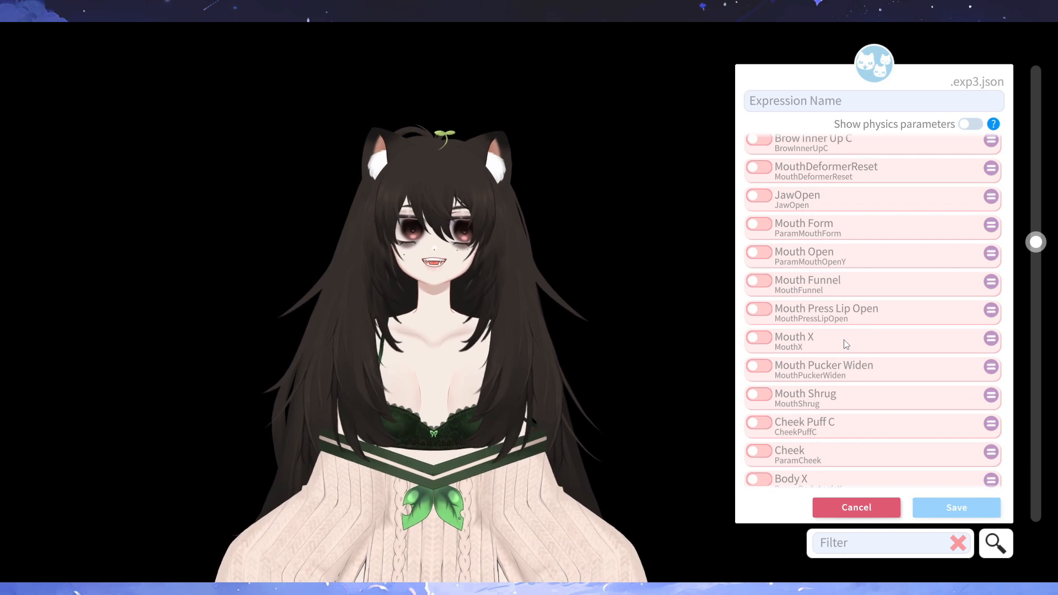
scroll(851, 349, "up", 1)
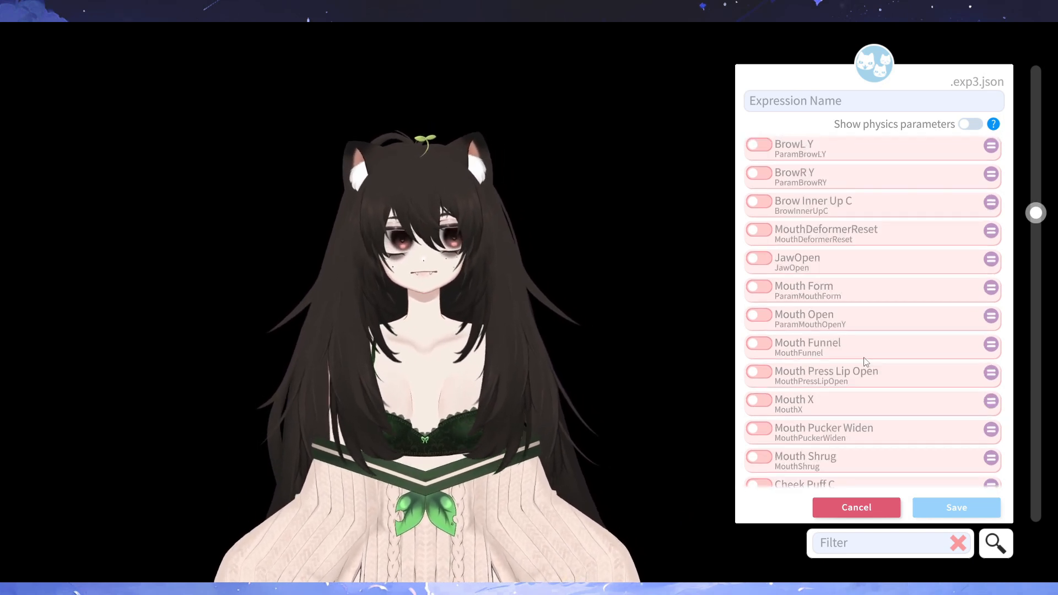
scroll(822, 316, "down", 1)
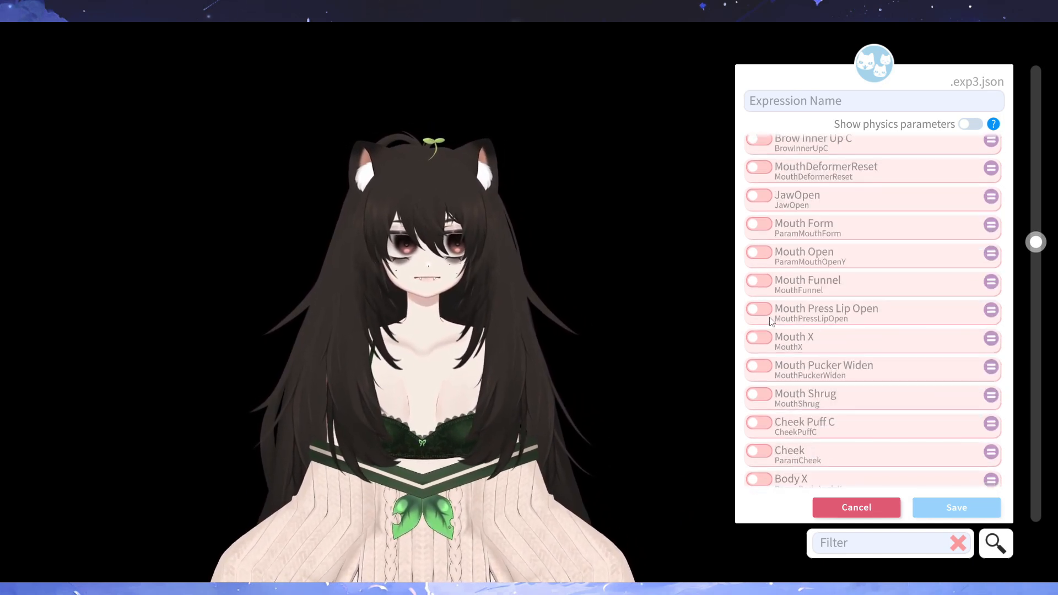
left_click(758, 310)
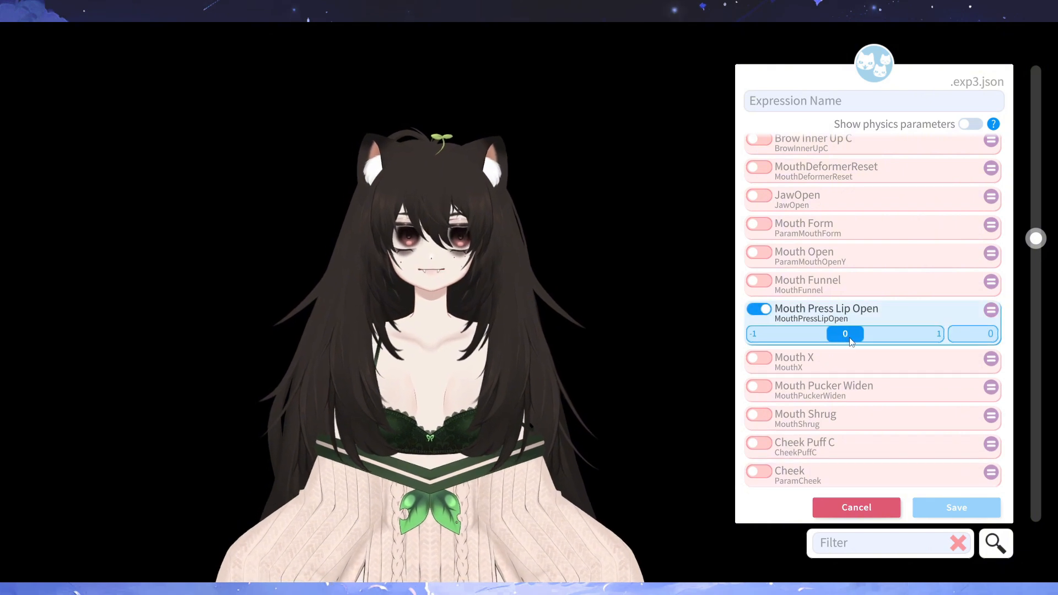
left_click_drag(844, 334, 715, 336)
left_click(758, 310)
- Test Mouth X at -1 in the new expression and disable it again
left_click(758, 337)
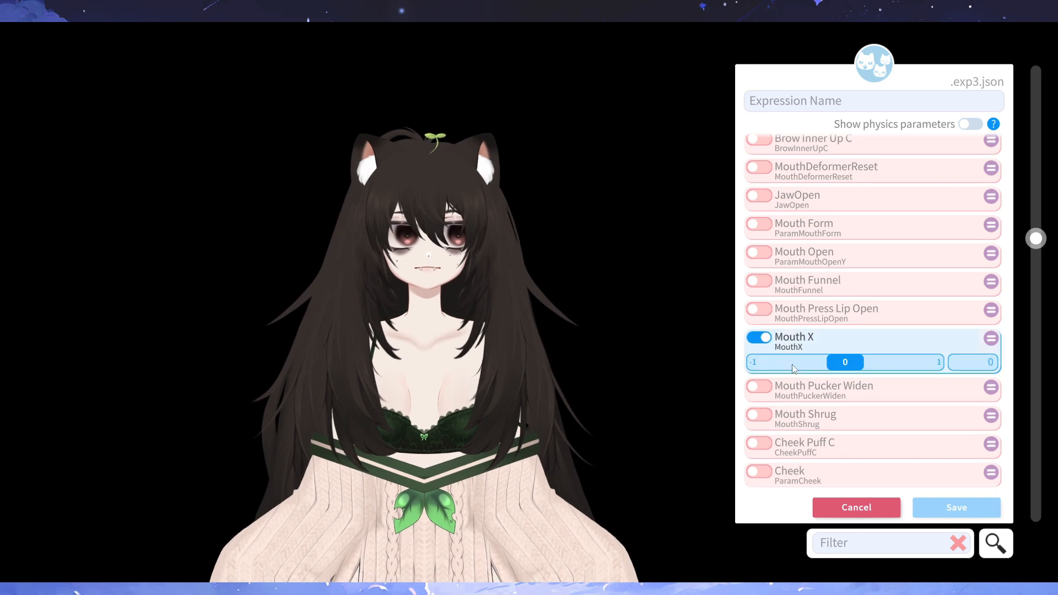
left_click_drag(843, 362, 773, 373)
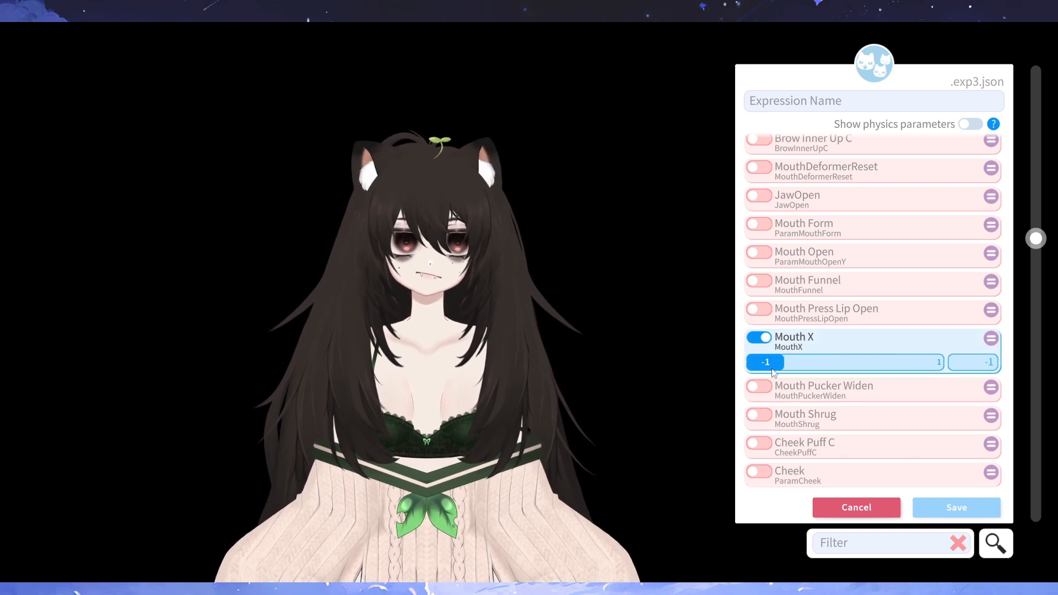
left_click(778, 348)
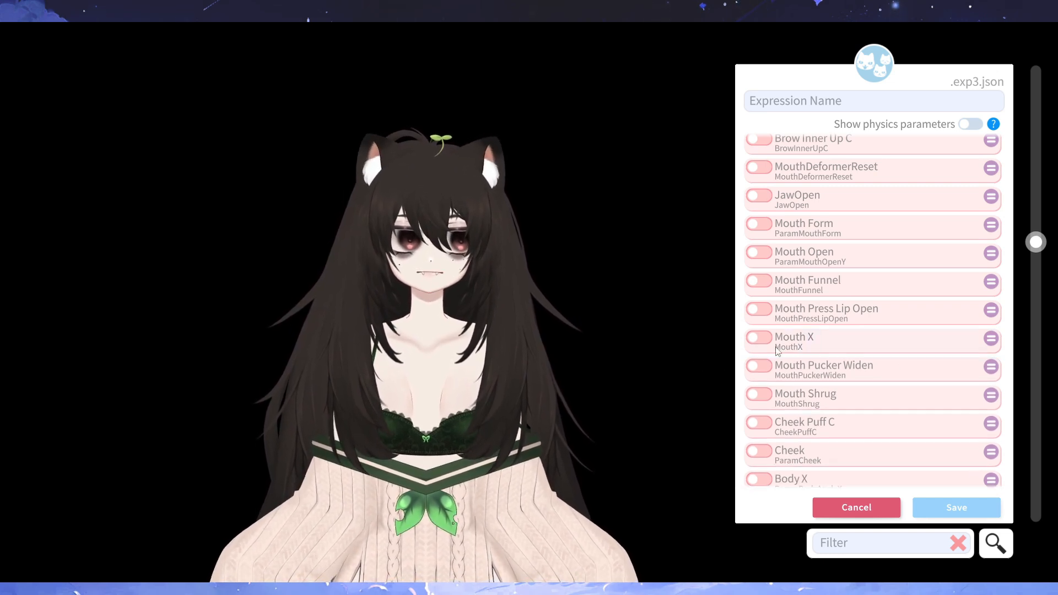
- Test Mouth Shrug at 1 in the new expression and disable it again
left_click(759, 394)
left_click_drag(761, 418, 942, 420)
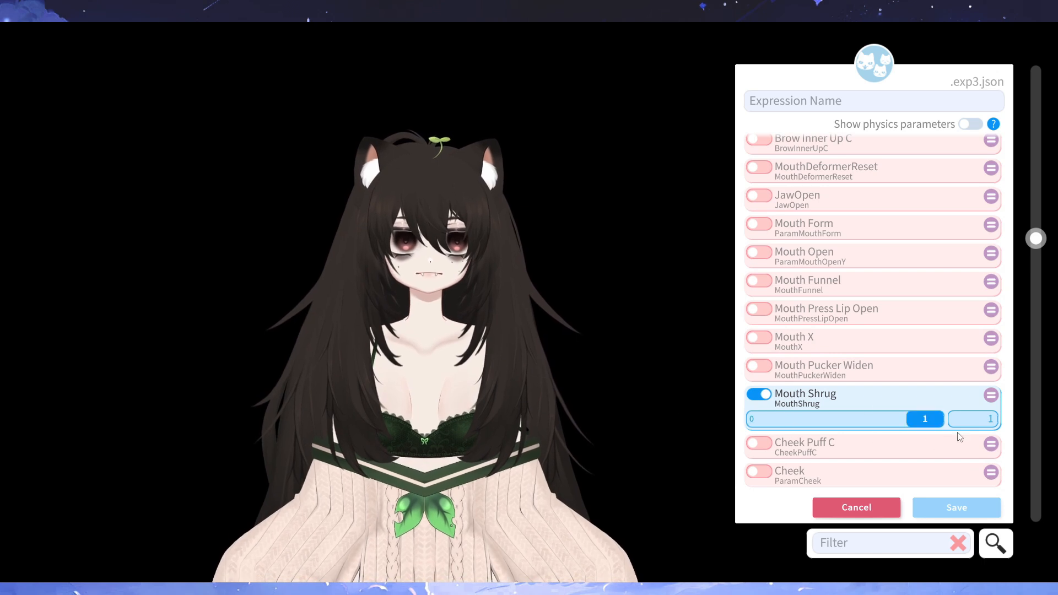
left_click(771, 400)
- Briefly enable Cheek Puff C, disable it again, then cancel the new expression and leave the Expression Editor
left_click(785, 425)
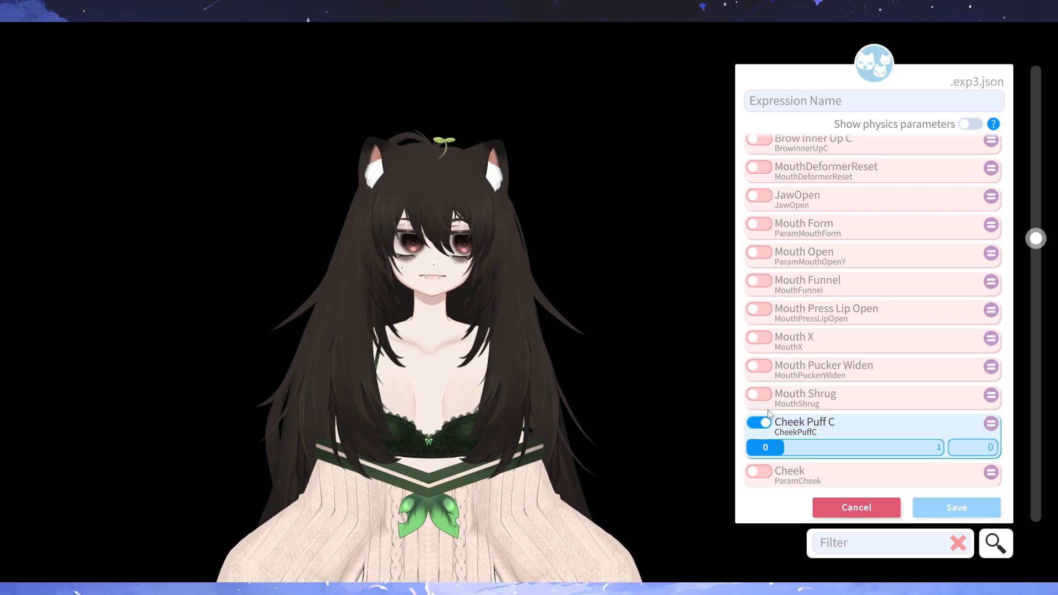
left_click(765, 425)
left_click(854, 505)
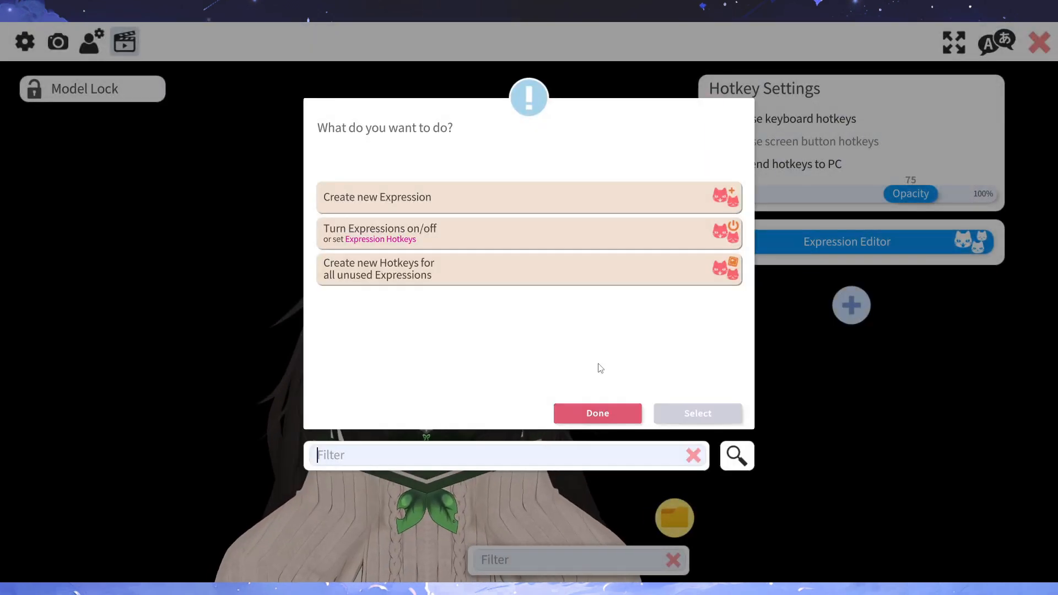
left_click(597, 413)
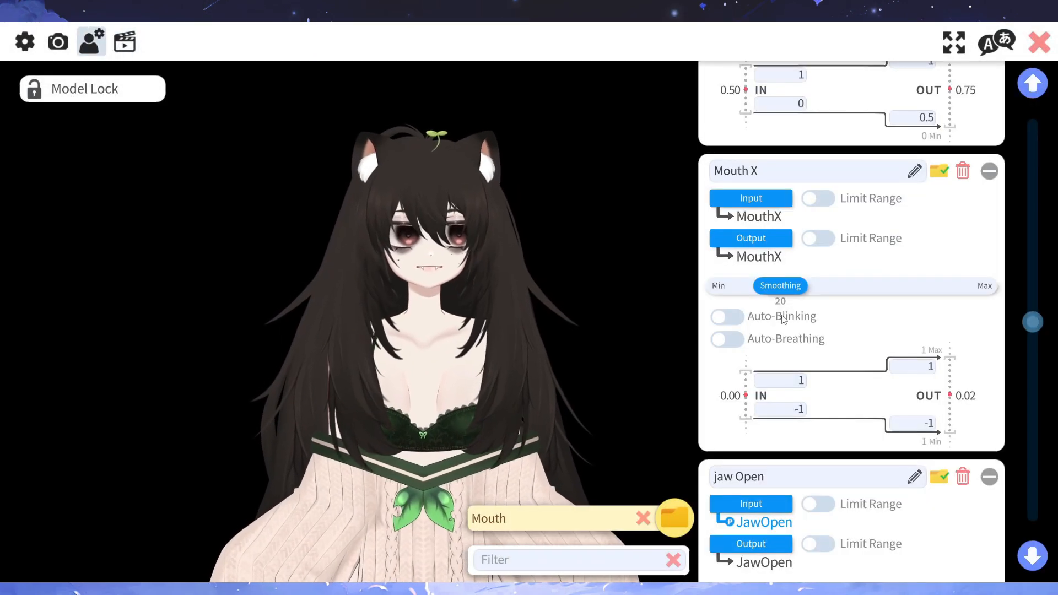
- Examine the Mouth group's parameters from Mouth X through jaw Open and Mouth Funnel to Mouth Press Lip Open, watching how the model reacts
scroll(783, 320, "up", 1)
scroll(799, 319, "down", 8)
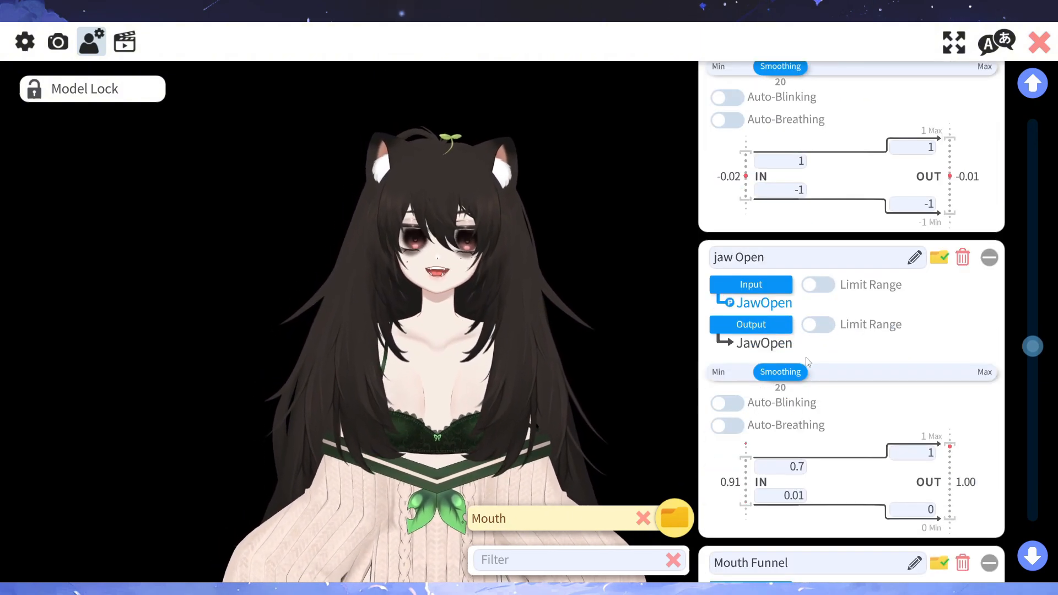
scroll(805, 364, "down", 3)
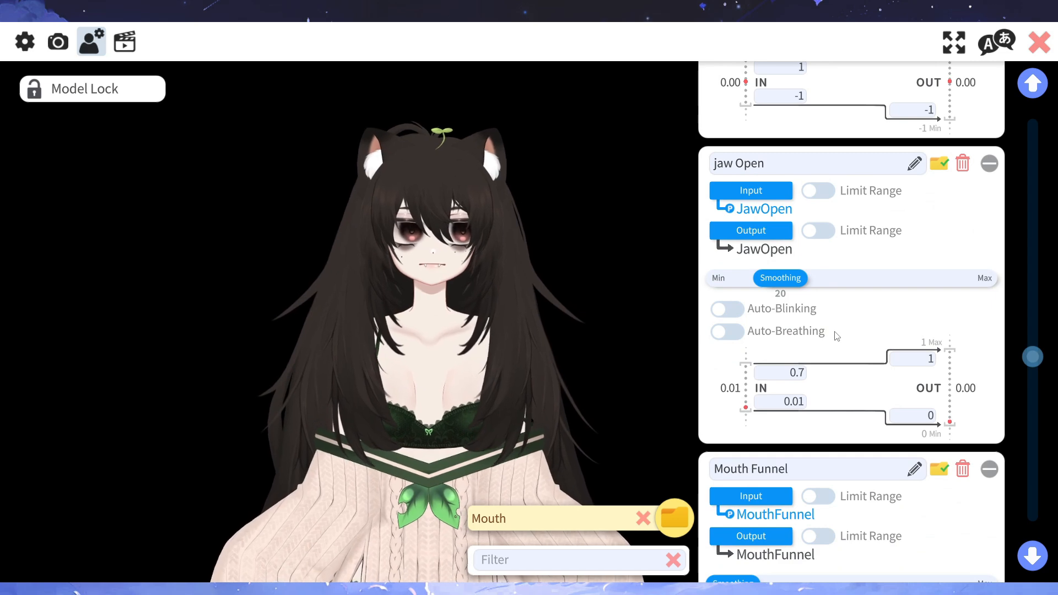
scroll(810, 331, "down", 1)
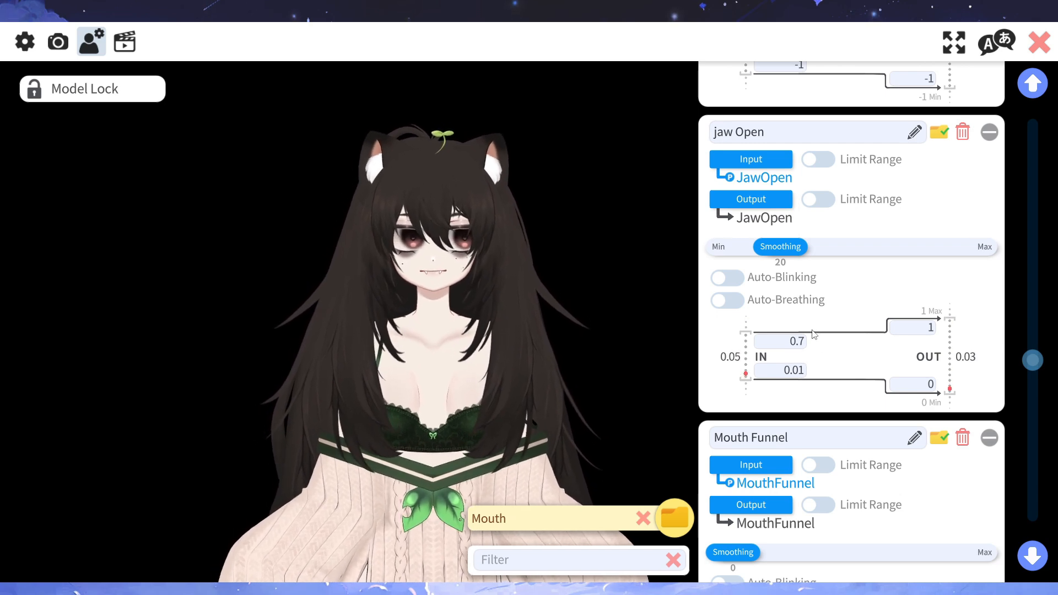
scroll(812, 335, "down", 3)
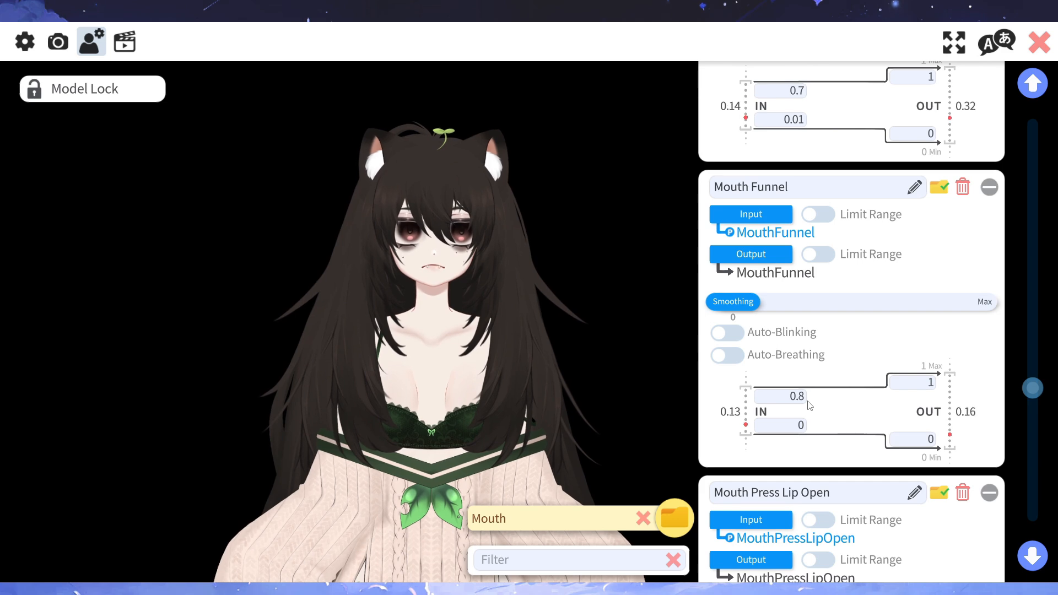
scroll(808, 399, "down", 1)
scroll(831, 317, "down", 4)
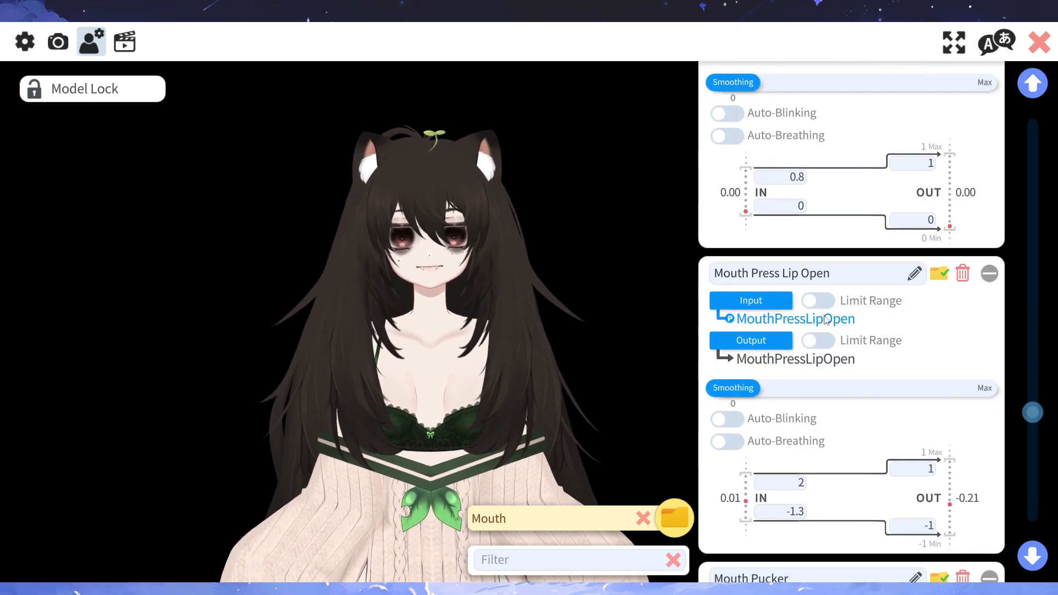
scroll(835, 307, "up", 1)
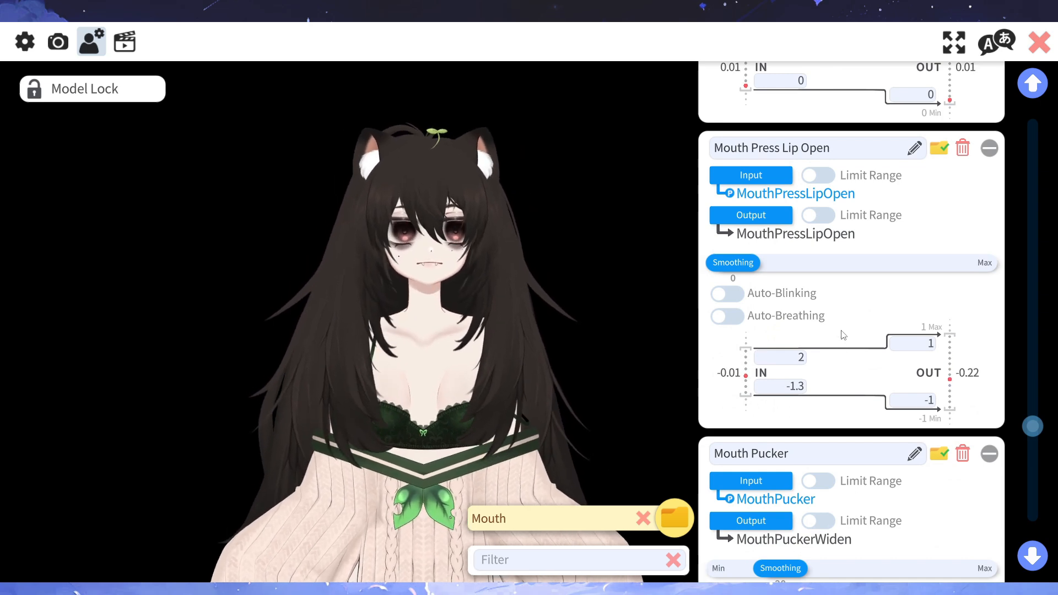
- Examine the Mouth Pucker, Cheek Puff and Mouth Shrug parameters, then review the Mouth group back up to Blush when smiling
scroll(842, 335, "down", 4)
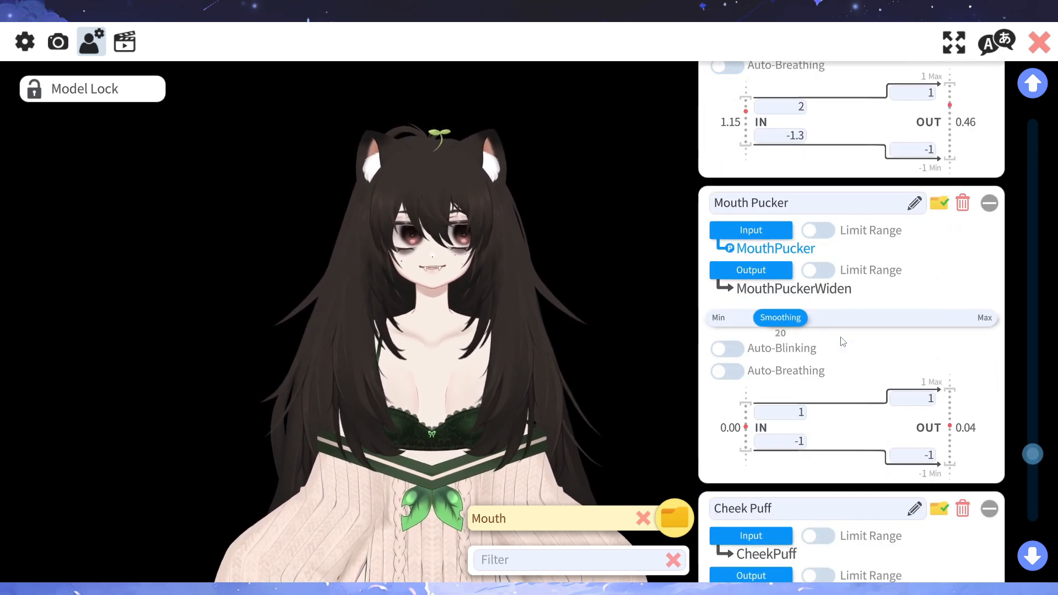
scroll(841, 341, "down", 1)
scroll(843, 341, "down", 4)
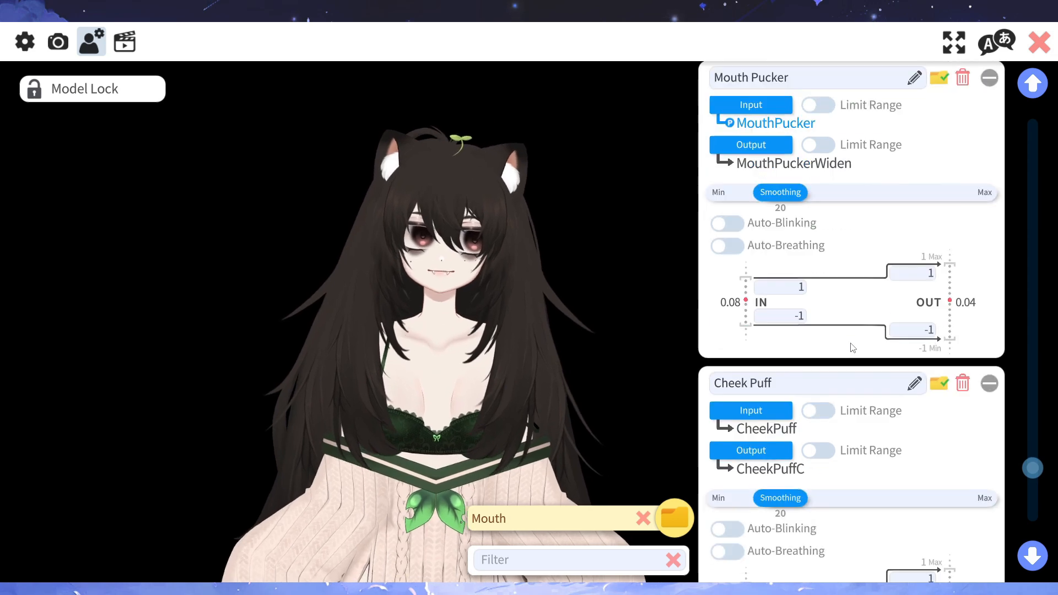
scroll(851, 350, "down", 1)
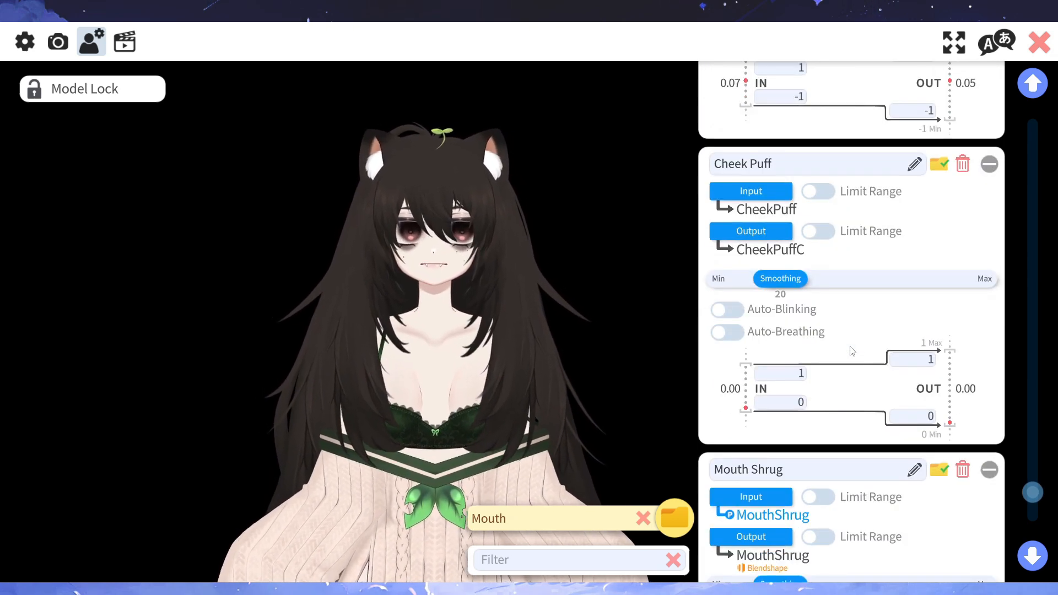
scroll(851, 350, "down", 3)
scroll(852, 351, "down", 3)
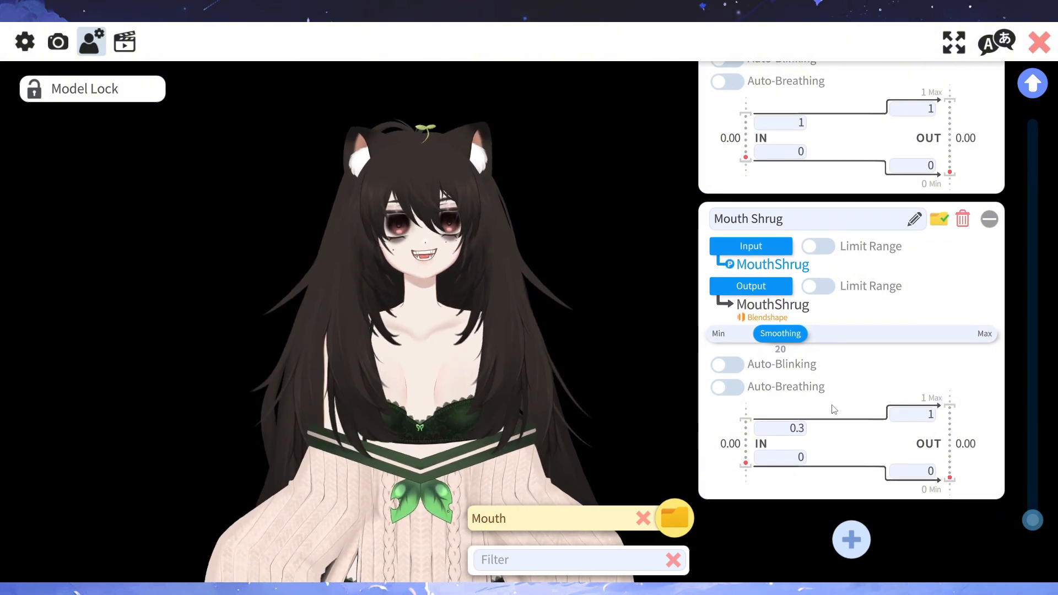
scroll(834, 409, "up", 10)
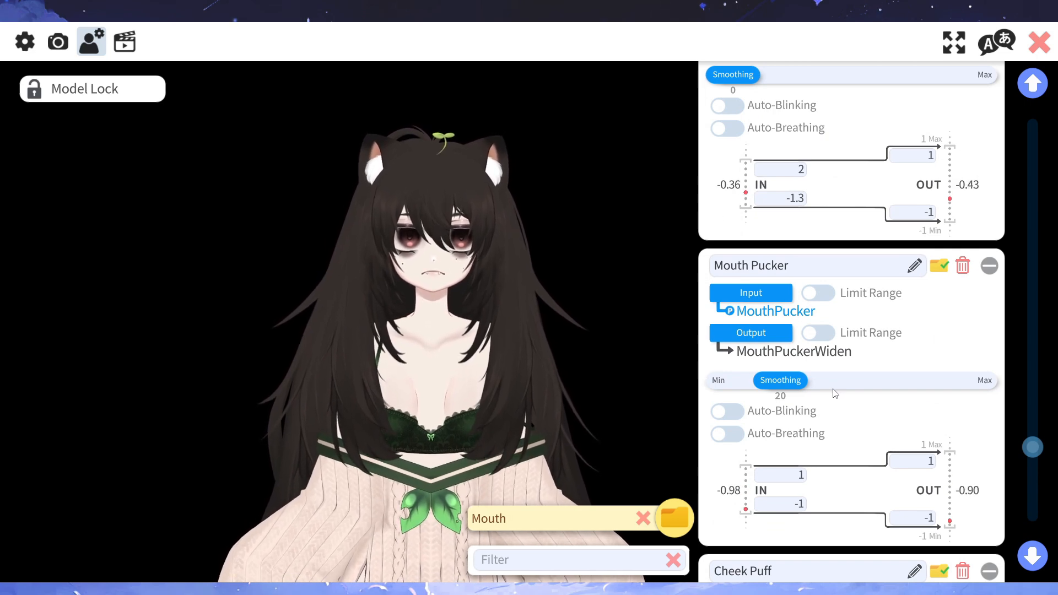
scroll(834, 394, "up", 10)
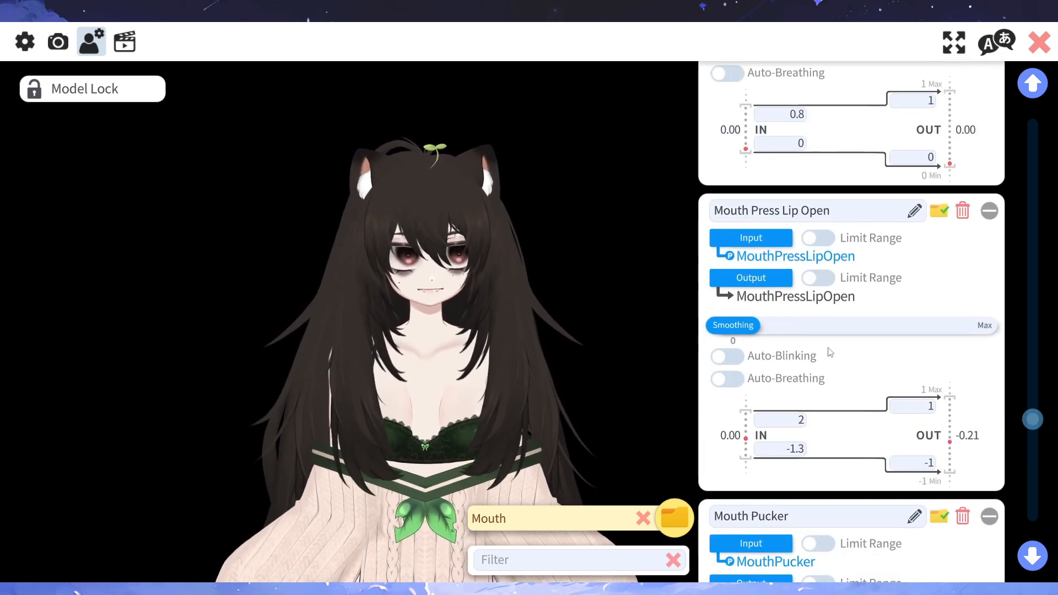
scroll(843, 326, "up", 10)
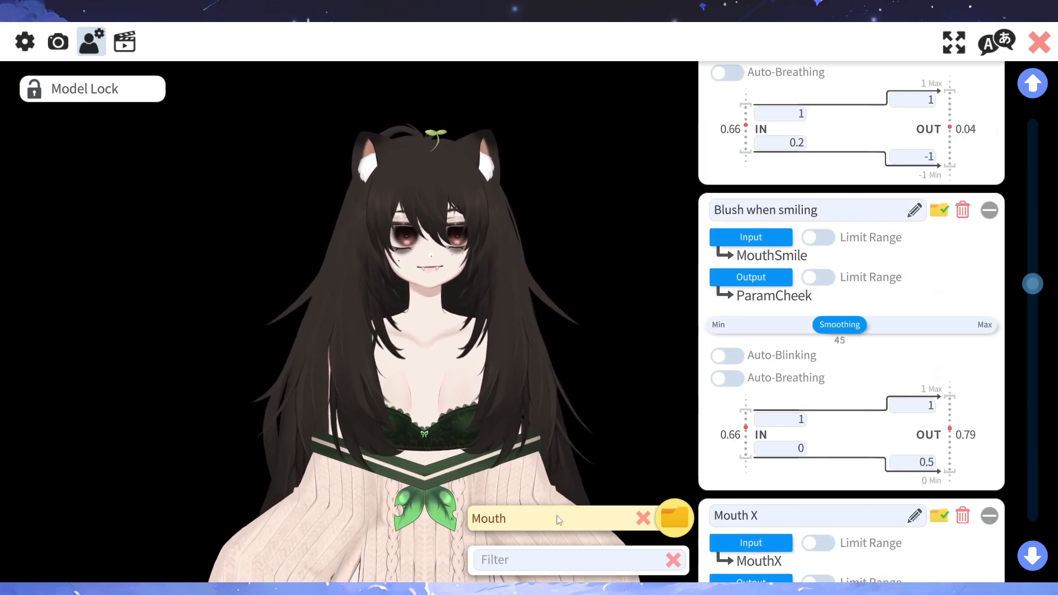
- Show only the Eyes group of model parameters and review it down to Brow Height Left
left_click(573, 520)
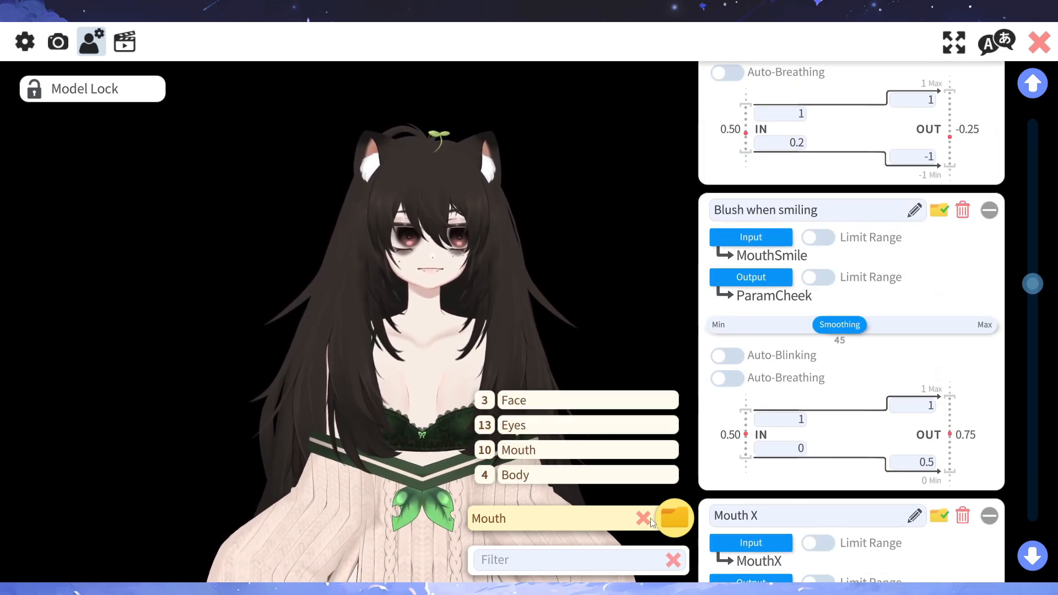
left_click(526, 426)
scroll(834, 364, "down", 8)
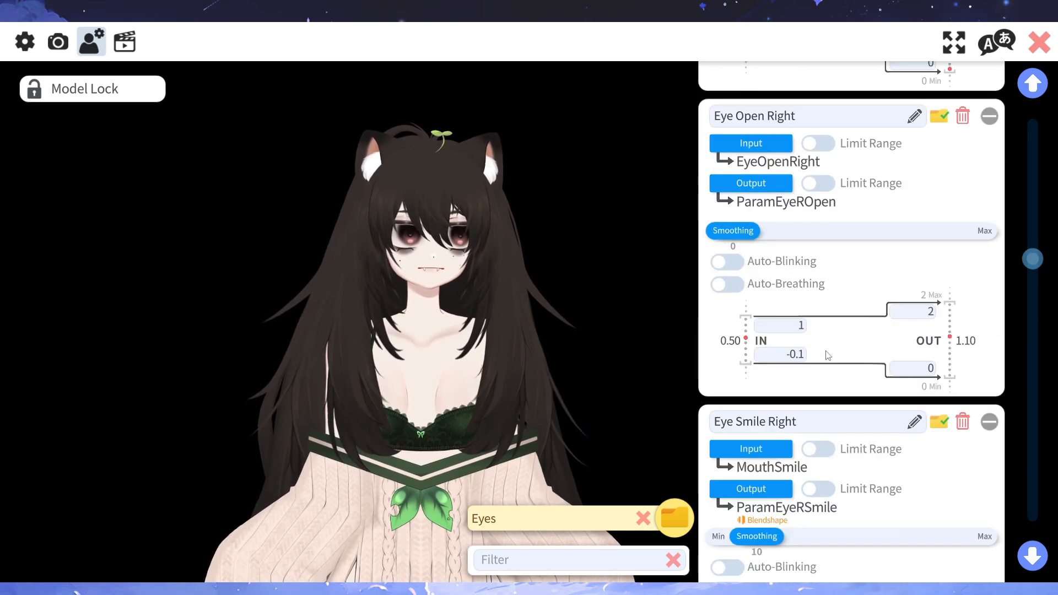
scroll(838, 369, "down", 10)
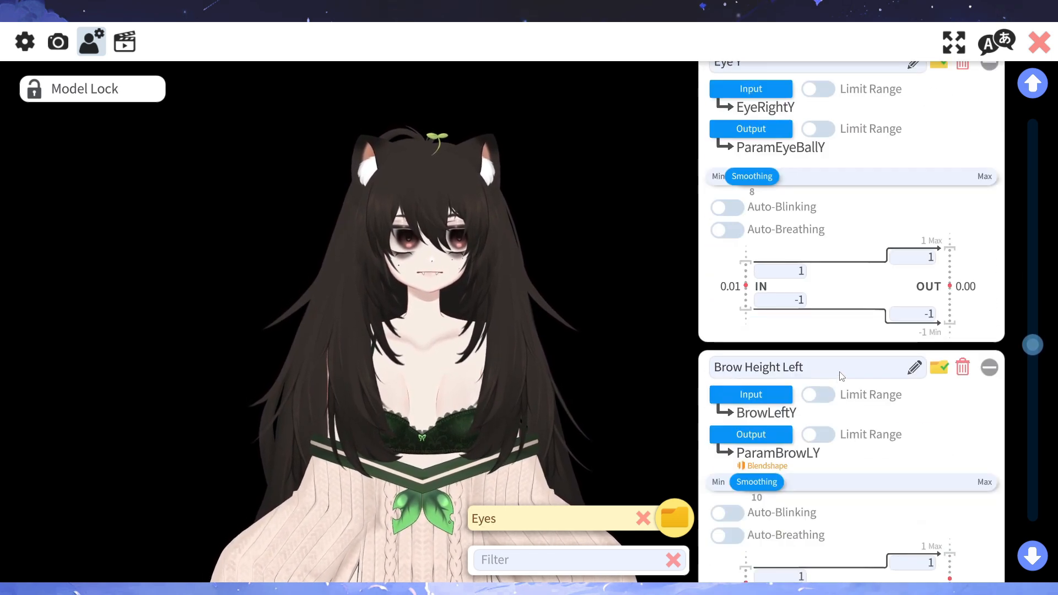
scroll(850, 386, "up", 2)
scroll(850, 385, "up", 1)
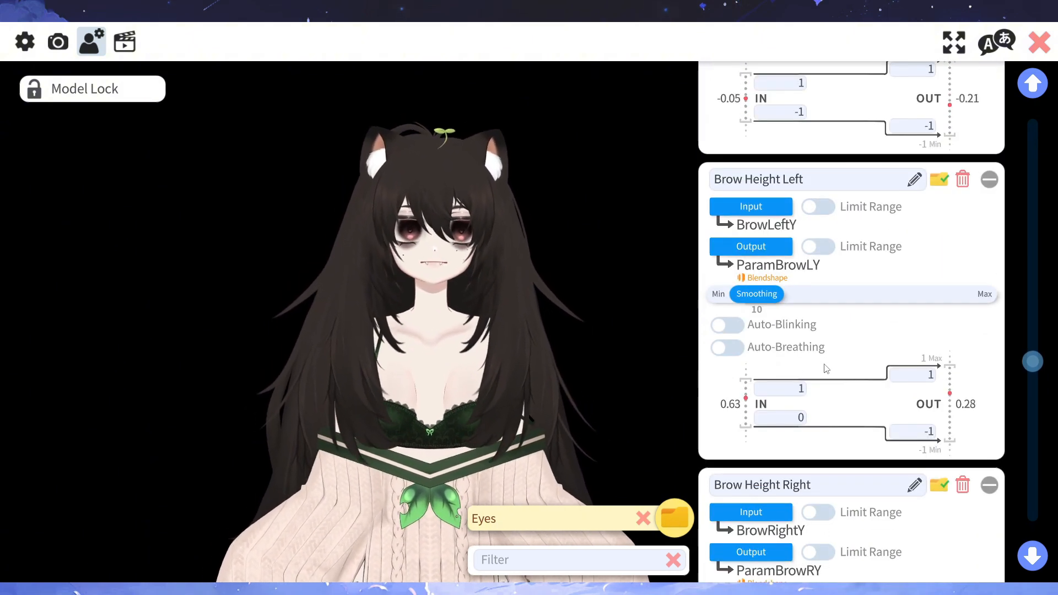
scroll(871, 387, "down", 2)
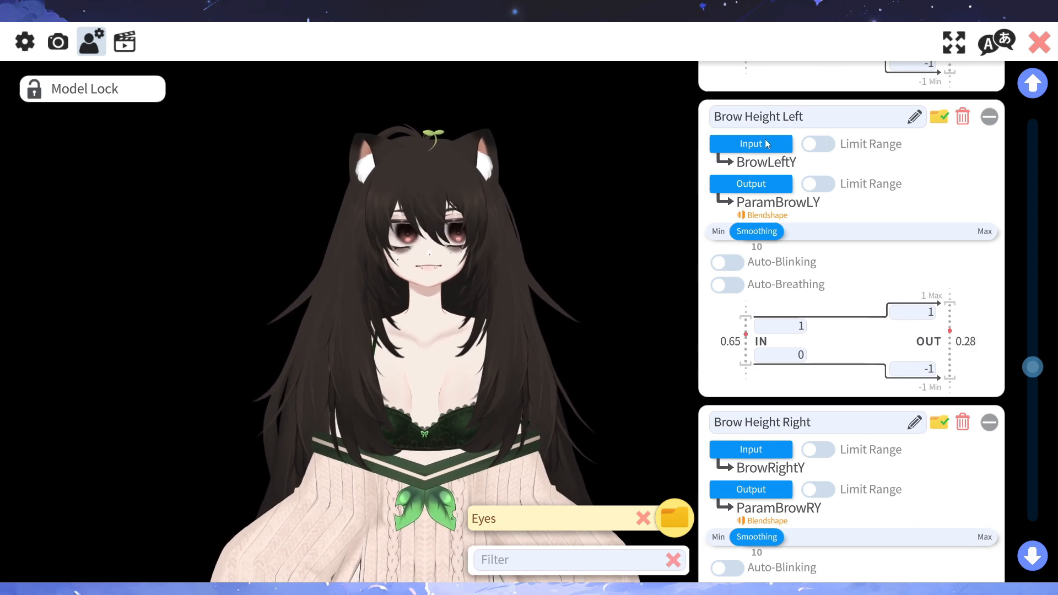
- Select BrowLeftY as the input tracking parameter for Brow Height Left, filtering the parameter choices by "bro"
left_click(757, 151)
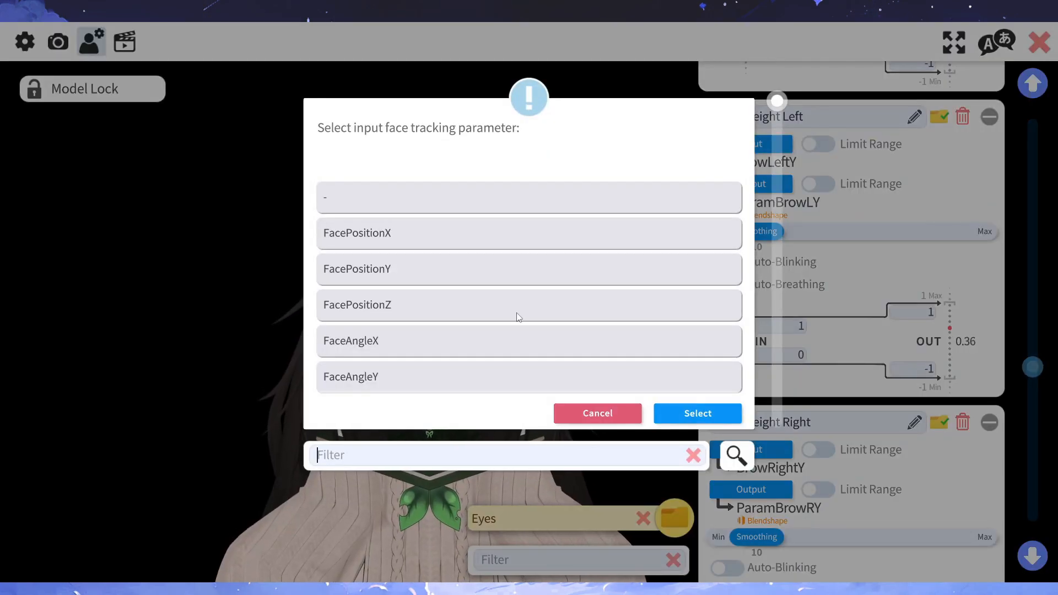
type("broe")
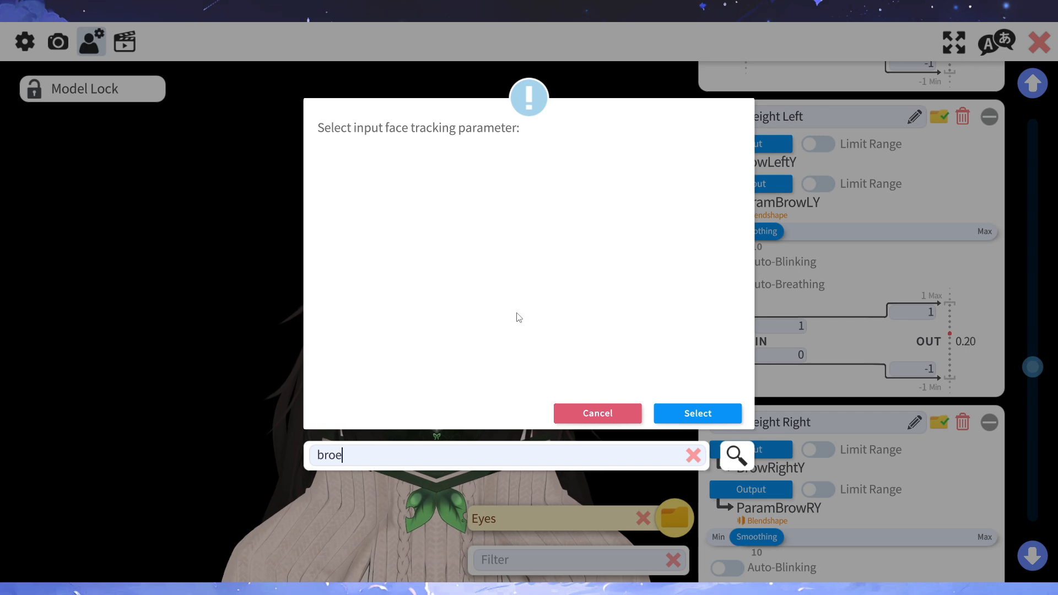
key("BackSpace")
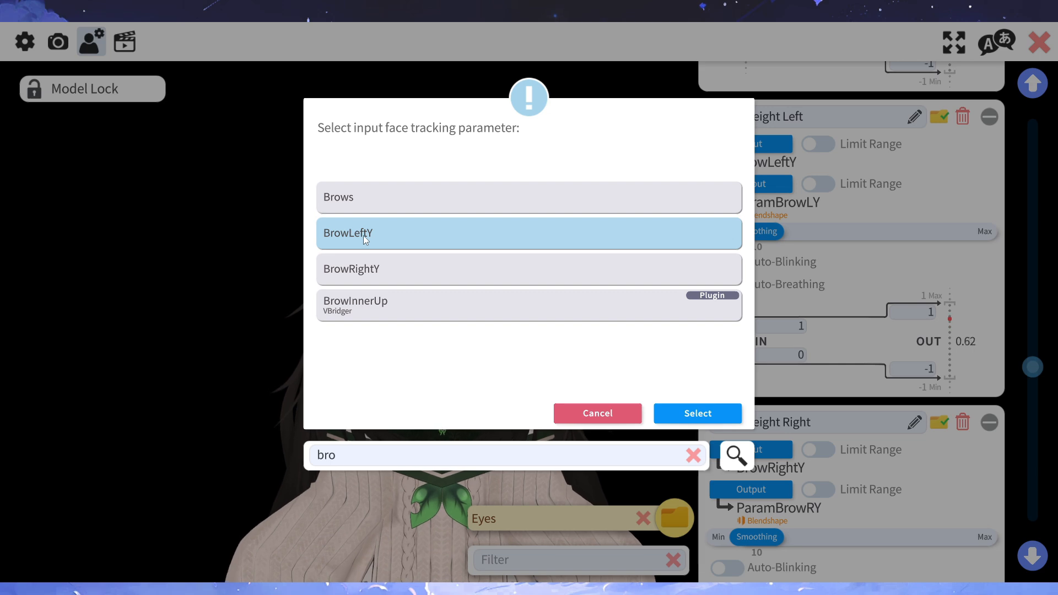
left_click(667, 412)
- Check Brow Height Right's input and output, and set Brow Form Left's input tracking parameter to BrowLeftY
scroll(764, 406, "down", 1)
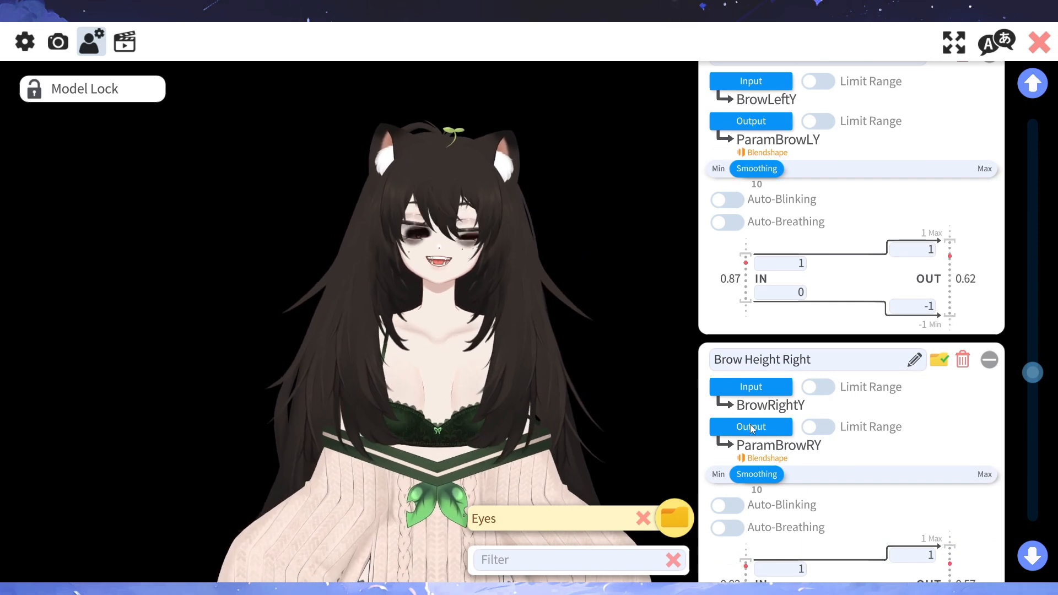
scroll(757, 424, "down", 2)
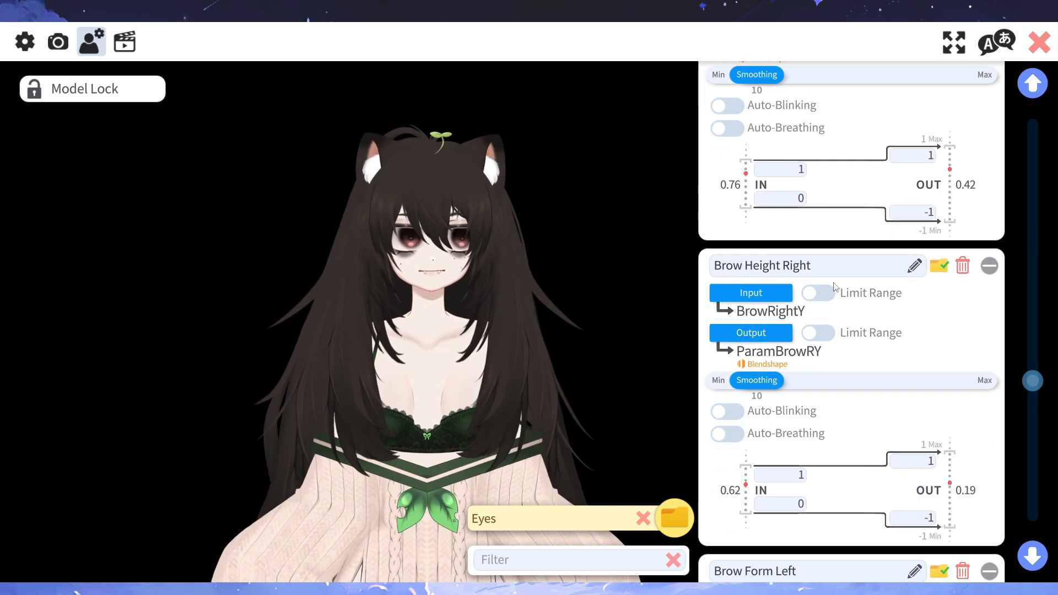
scroll(835, 286, "down", 1)
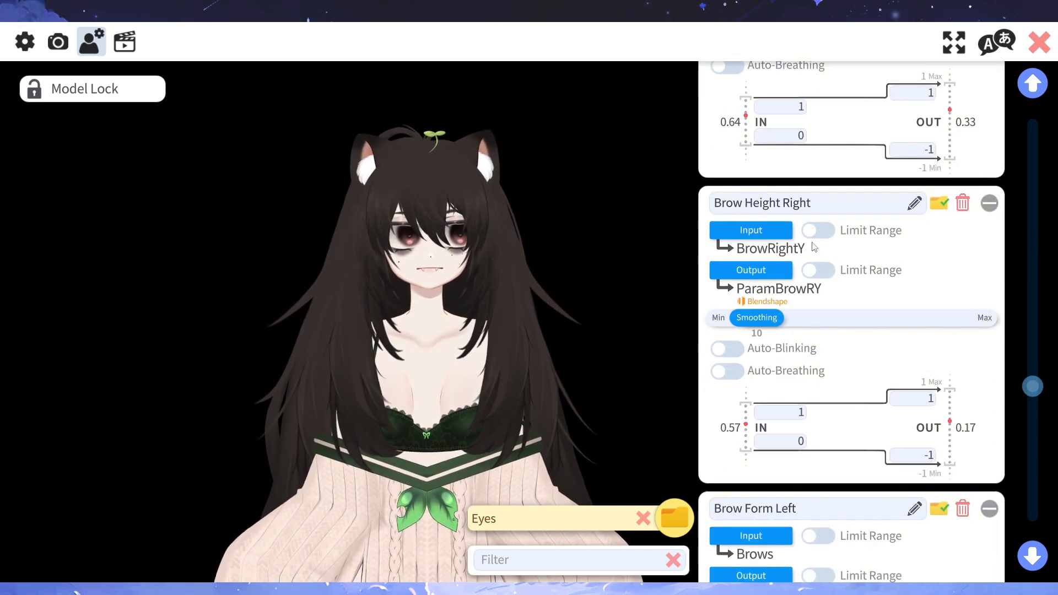
scroll(845, 337, "down", 2)
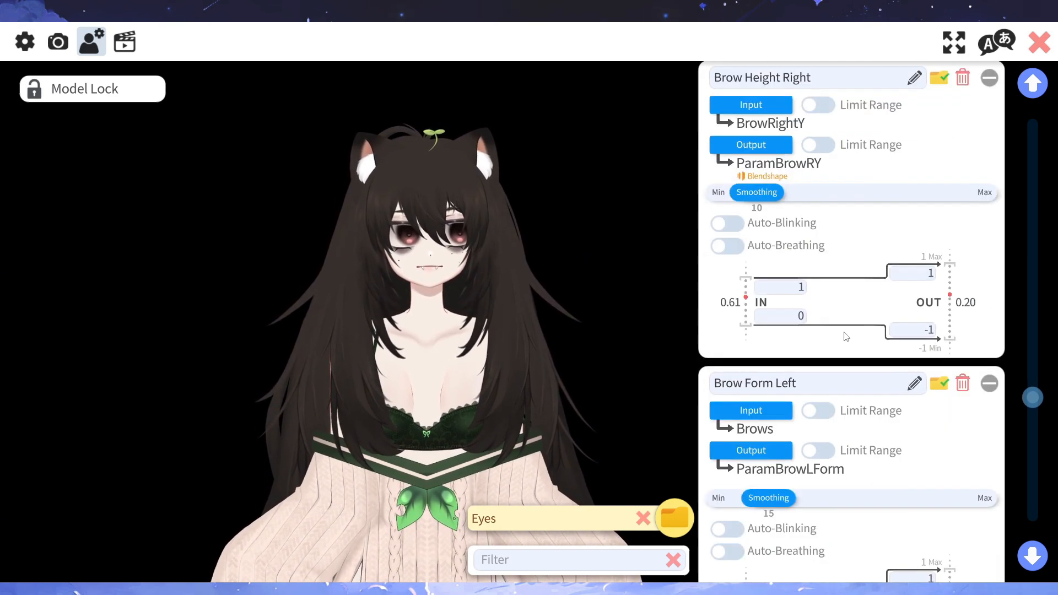
scroll(845, 337, "down", 2)
scroll(862, 354, "down", 1)
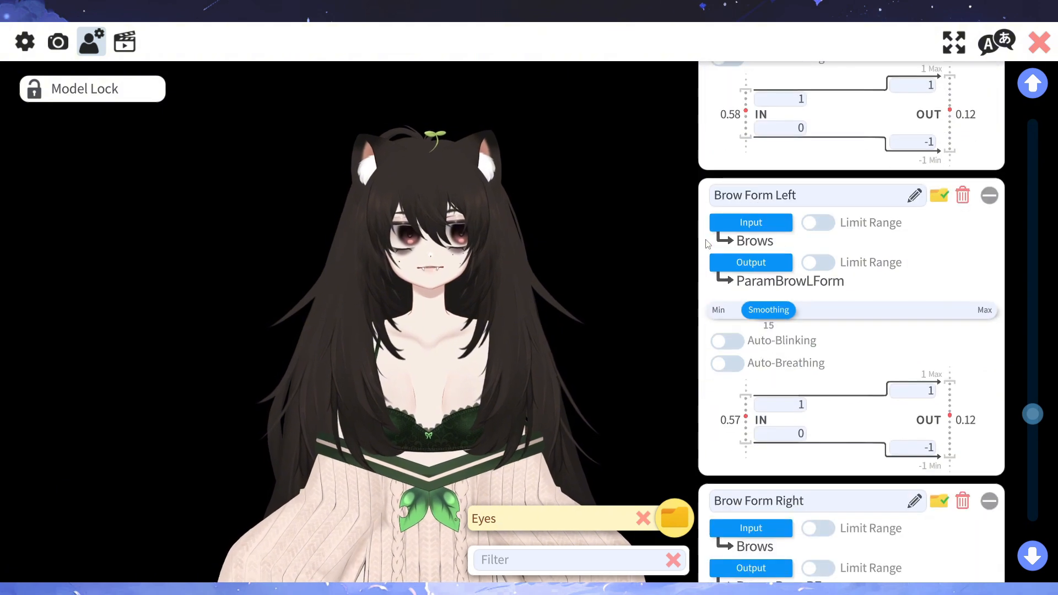
left_click(750, 222)
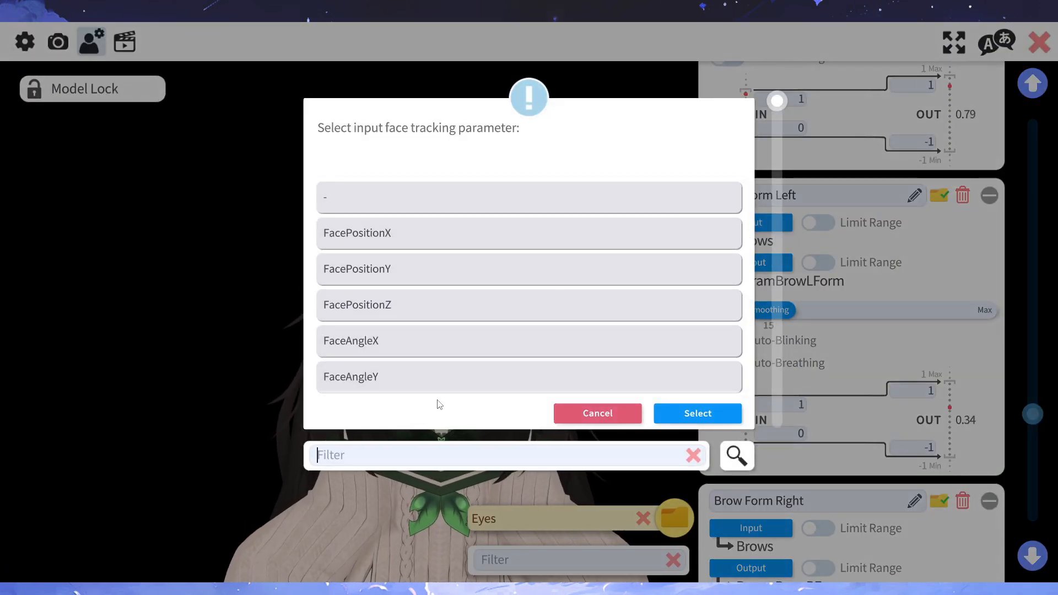
type("bro")
left_click(453, 240)
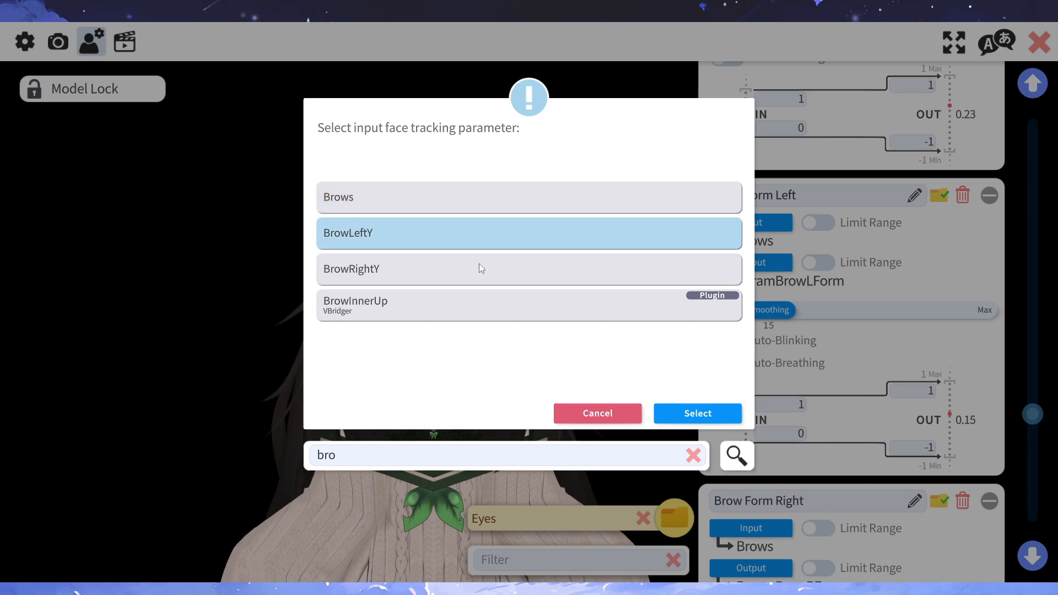
left_click(712, 422)
- Set Brow Form Right's input tracking parameter to BrowRightY, filtering the parameter choices by "br"
scroll(768, 332, "down", 3)
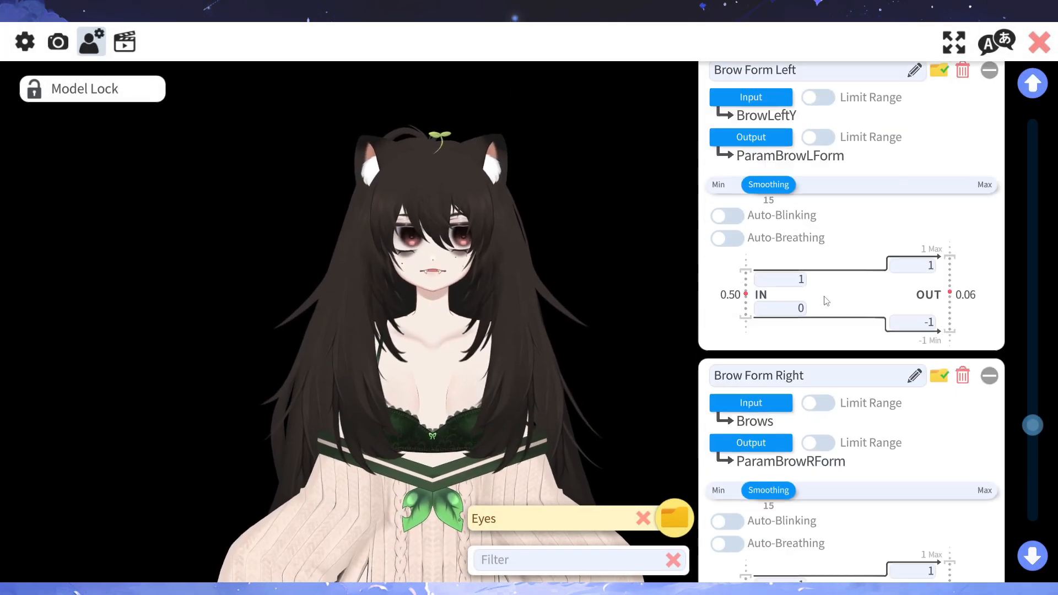
left_click(772, 338)
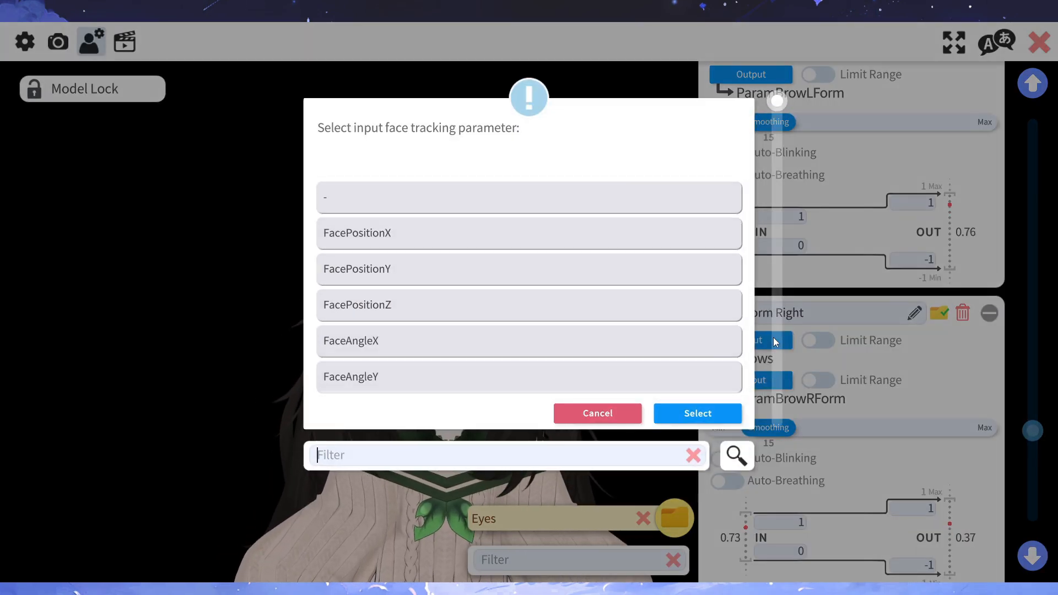
type("brio")
key("BackSpace")
key("BackSpace")
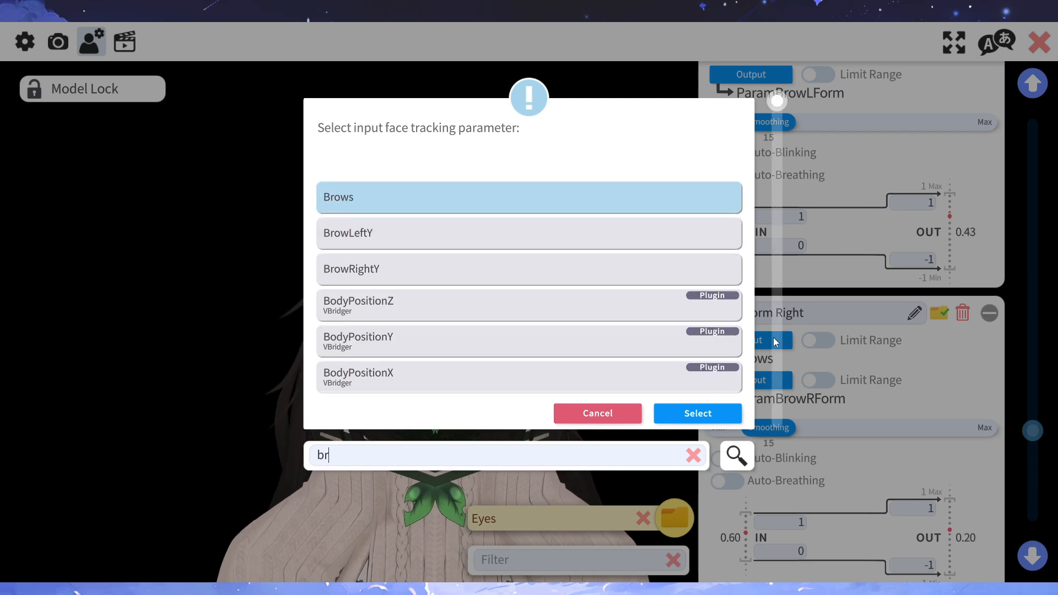
left_click(515, 282)
left_click(712, 412)
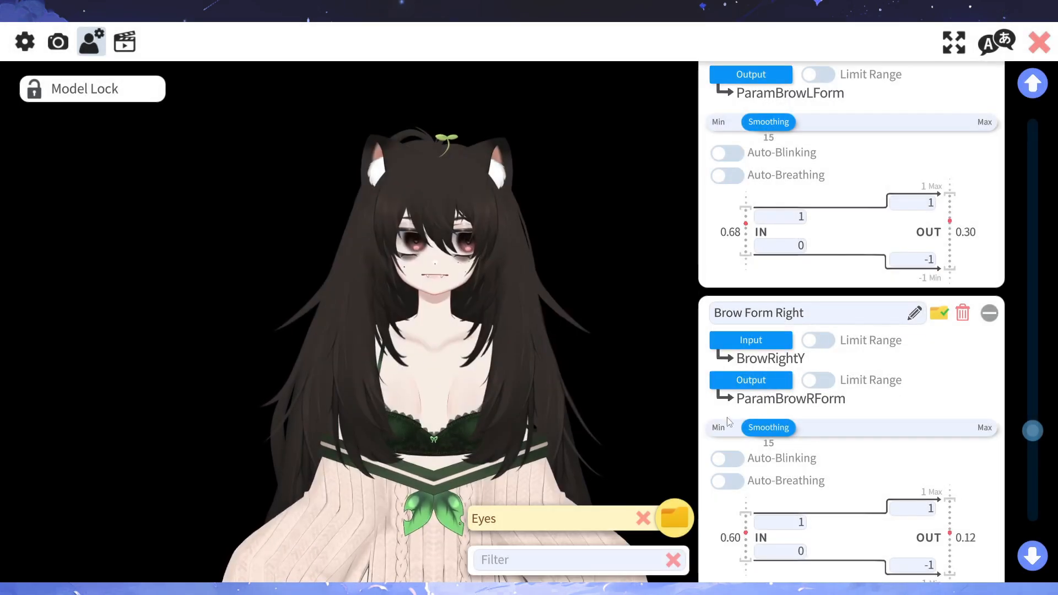
- Set the output of the unnamed parameter driven by EyeSquintL to EyeL Squint (ParamEyeLSquint)
scroll(763, 401, "down", 2)
scroll(763, 400, "down", 2)
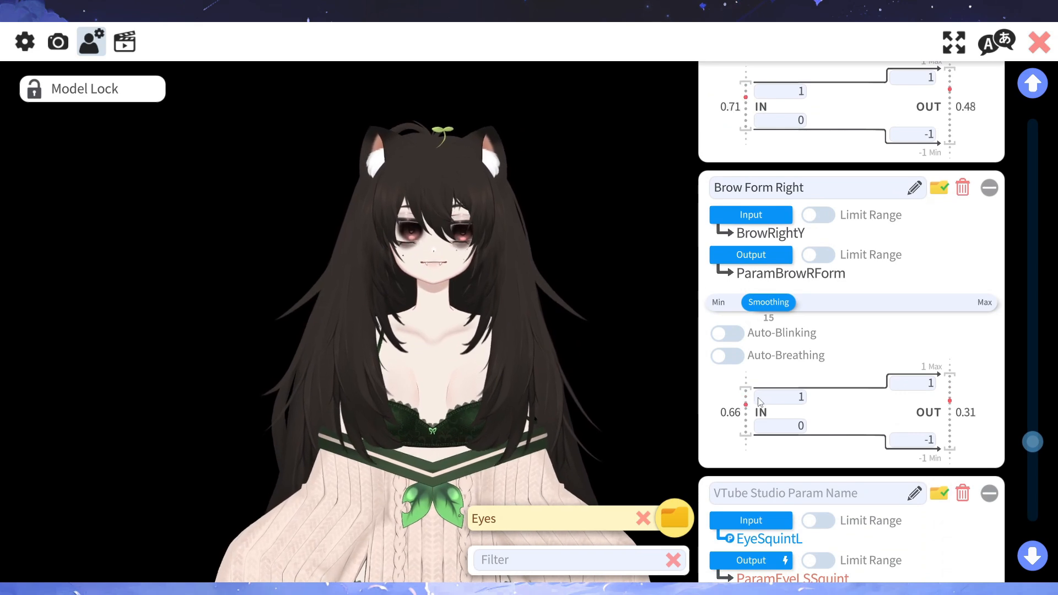
scroll(755, 403, "down", 5)
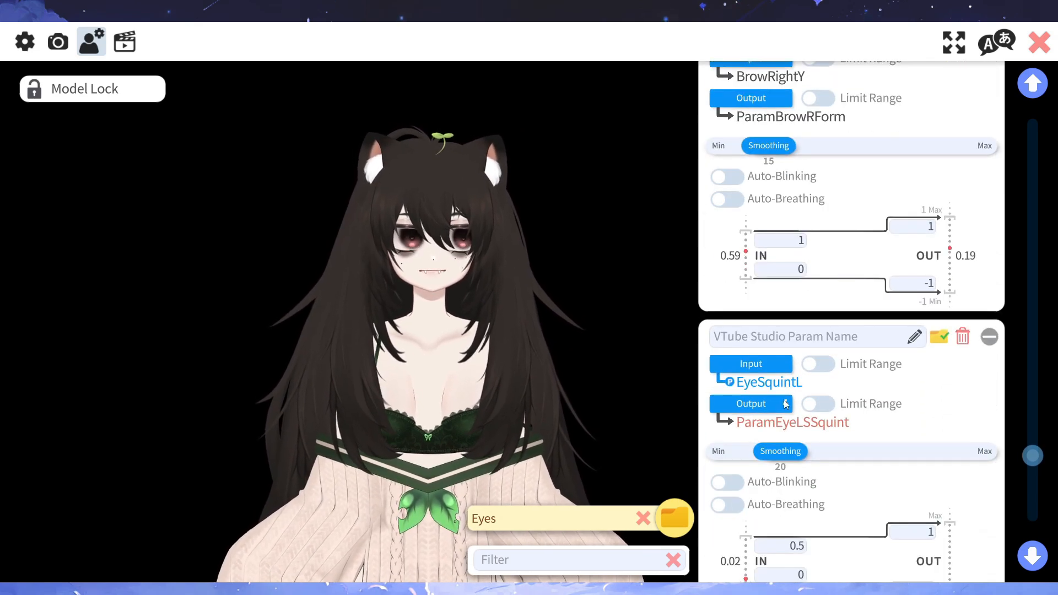
left_click(765, 404)
type("s")
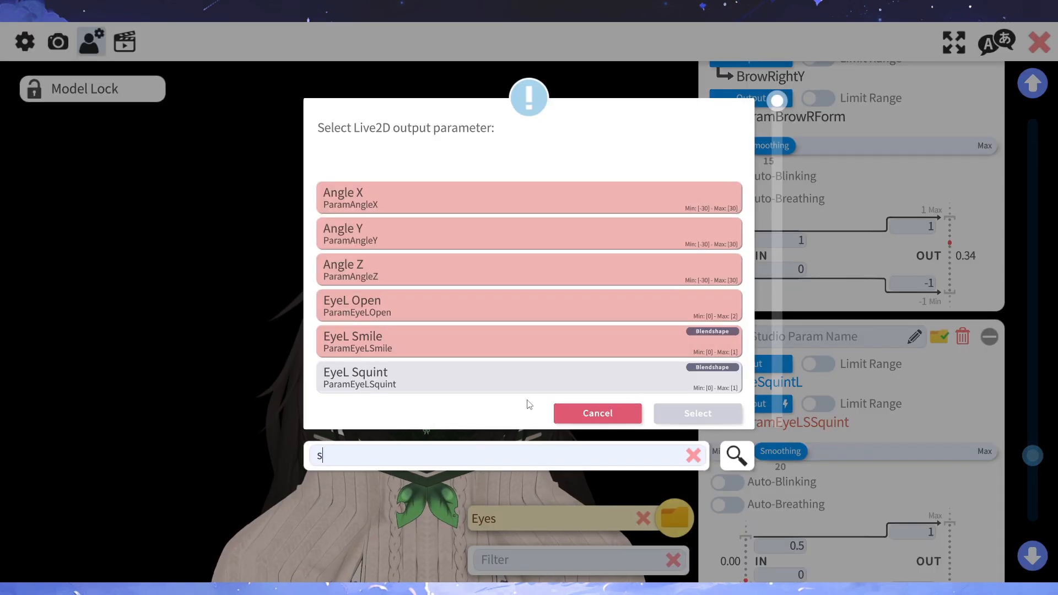
left_click(455, 384)
left_click(711, 411)
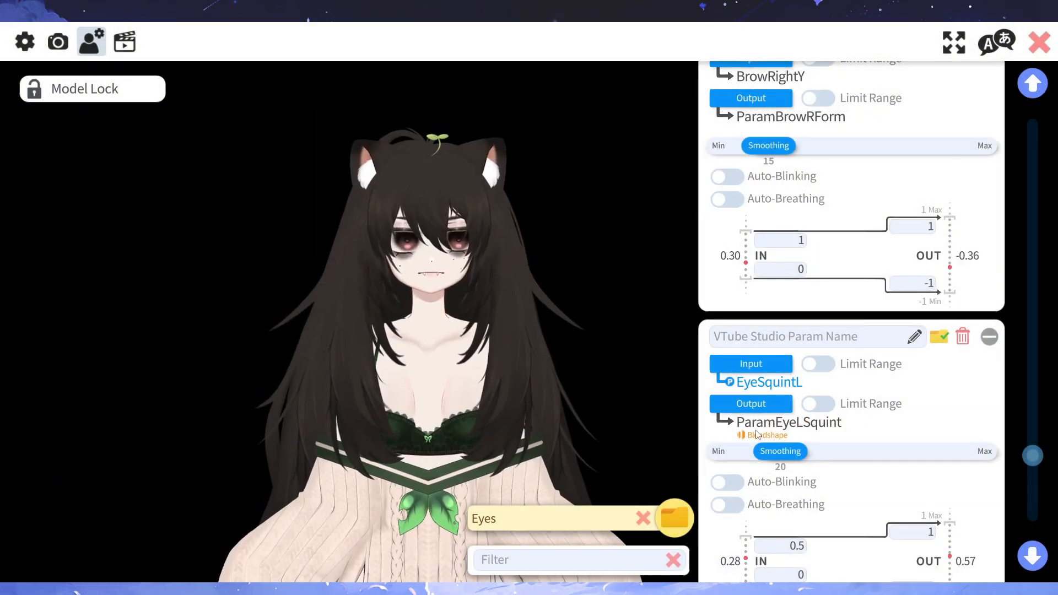
- Set the output of the Eye Squint parameter driven by EyeSquintR to EyeR Squint, filtering the choices by "sq"
scroll(757, 435, "down", 5)
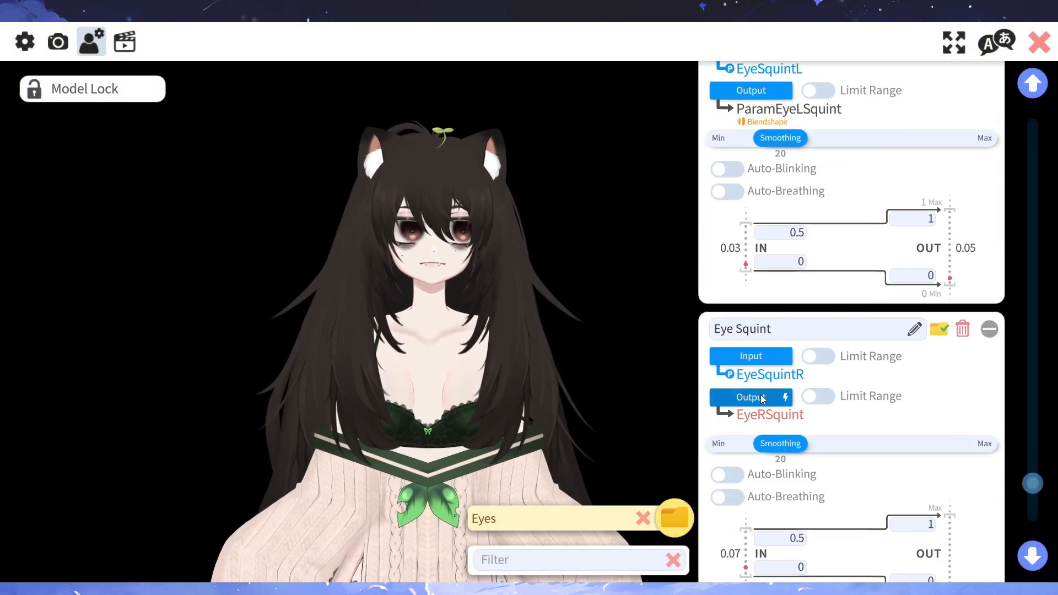
left_click(763, 399)
type("sw")
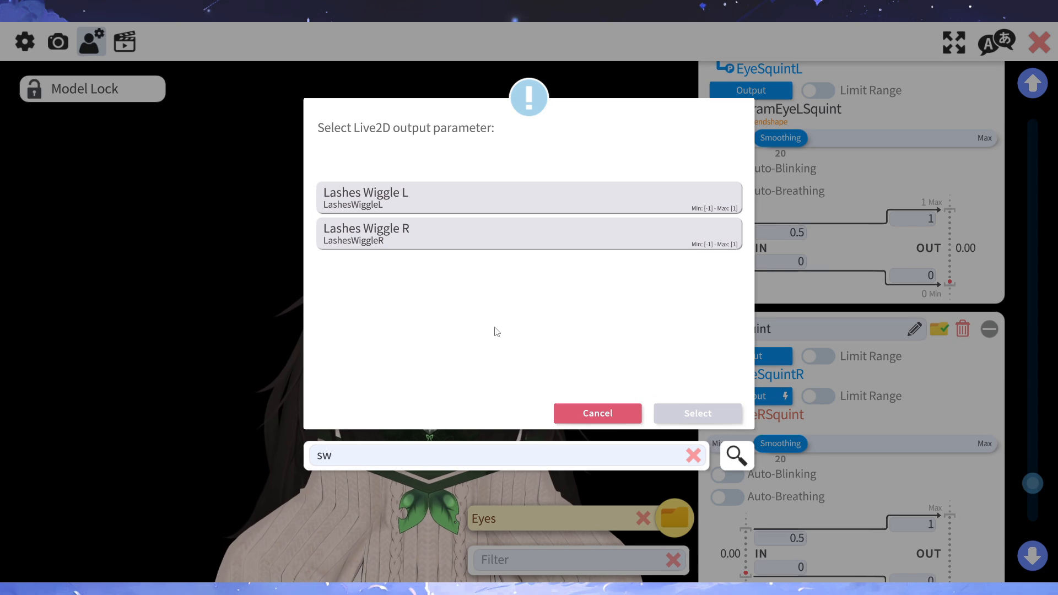
key("BackSpace")
type("q")
left_click(369, 242)
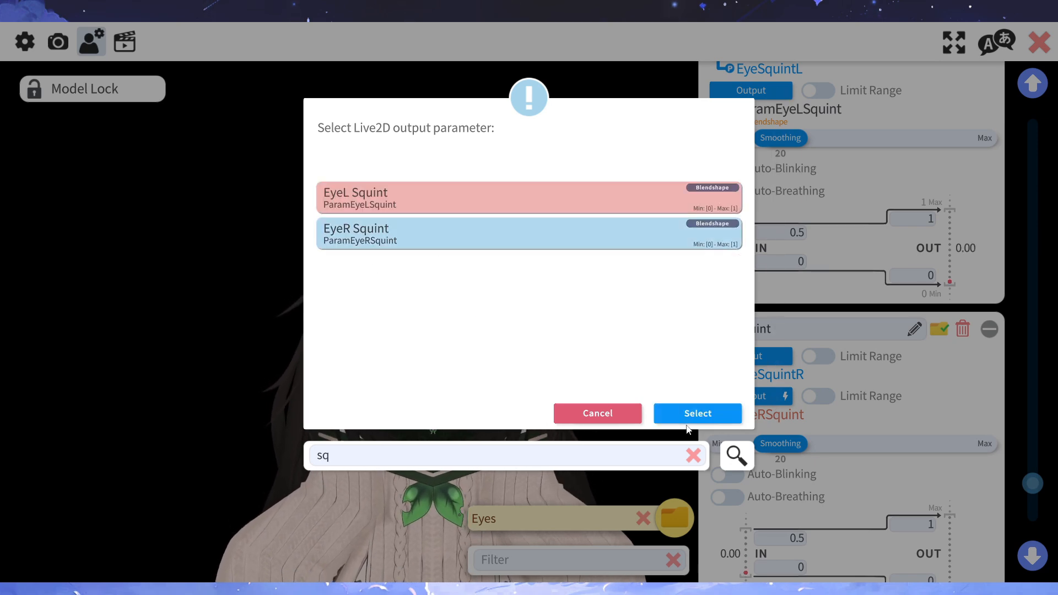
left_click(689, 414)
- Review the Eyes group down to Brow Inner Up and back up to Eye Open Left
scroll(808, 354, "down", 3)
scroll(809, 354, "down", 3)
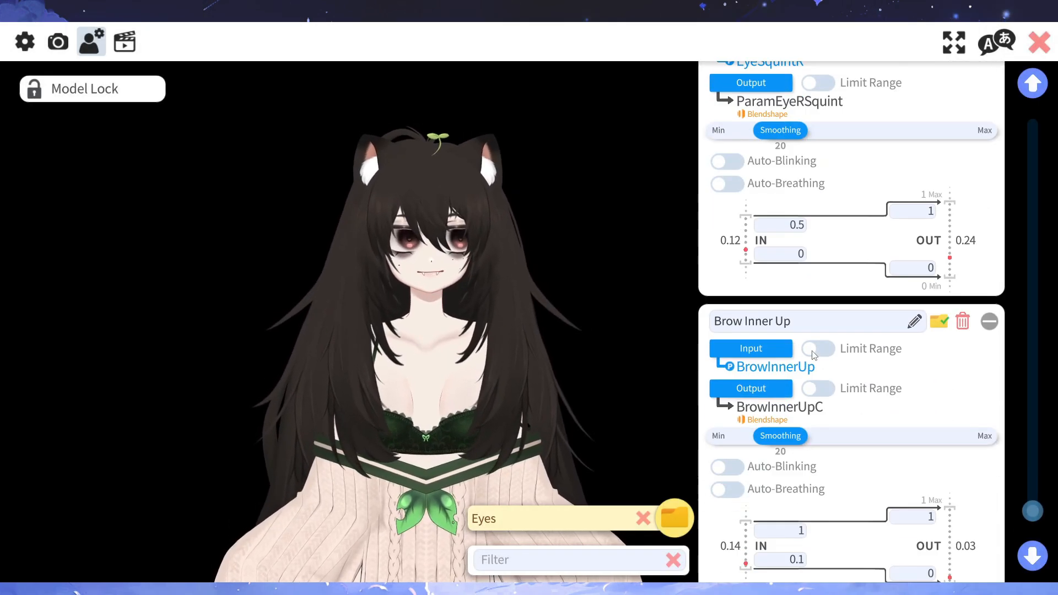
scroll(822, 345, "up", 2)
scroll(822, 346, "up", 10)
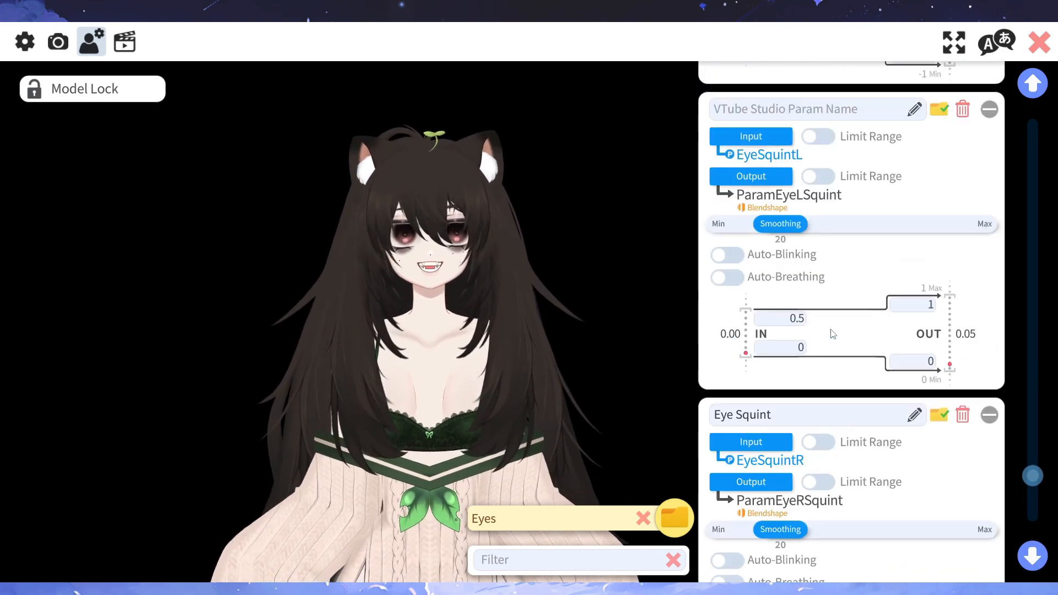
scroll(850, 327, "up", 10)
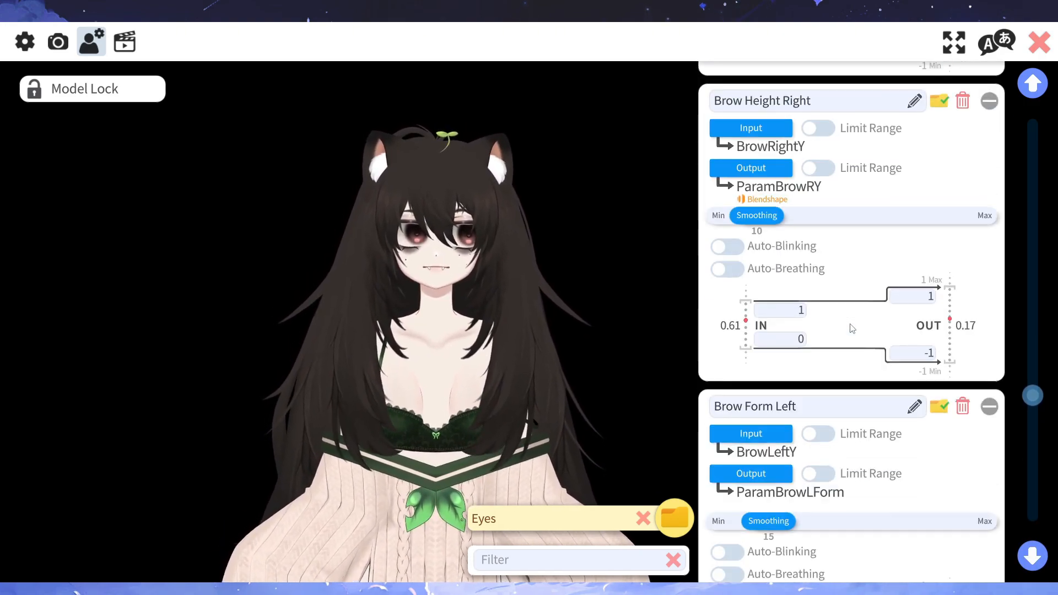
scroll(996, 362, "up", 10)
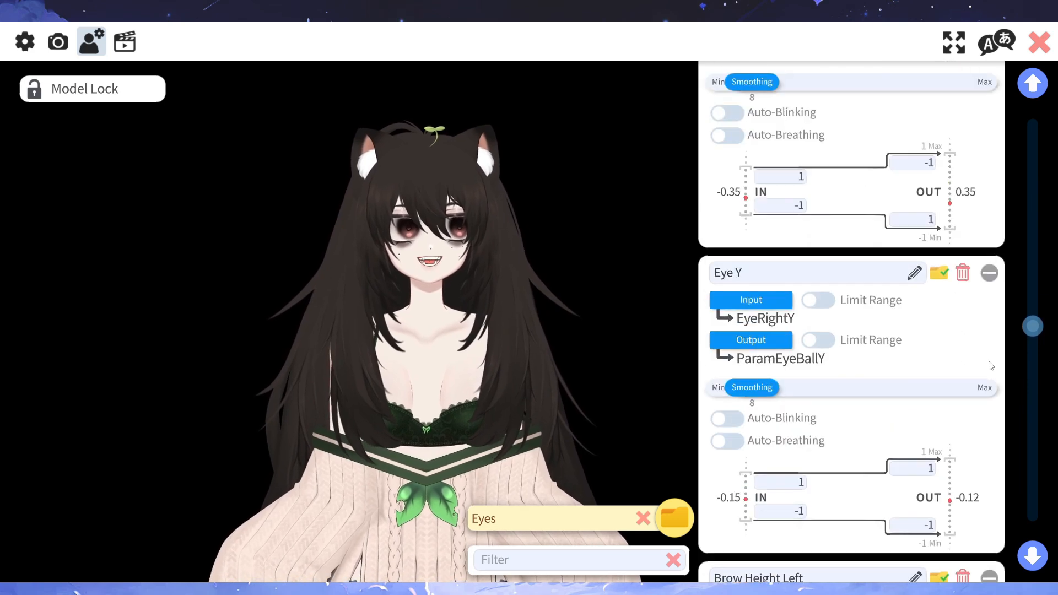
scroll(989, 370, "up", 10)
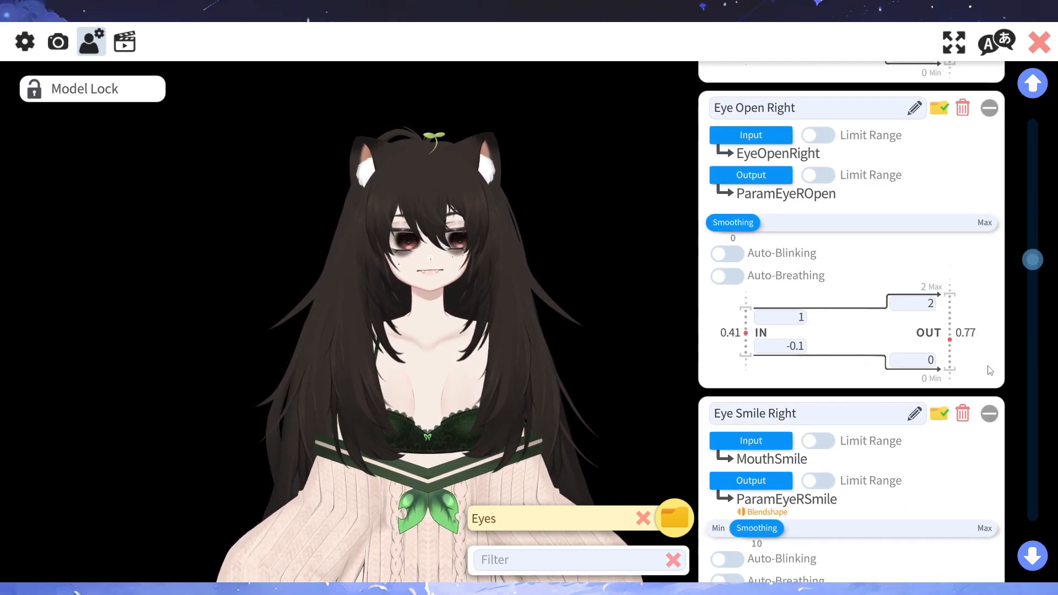
scroll(986, 374, "up", 10)
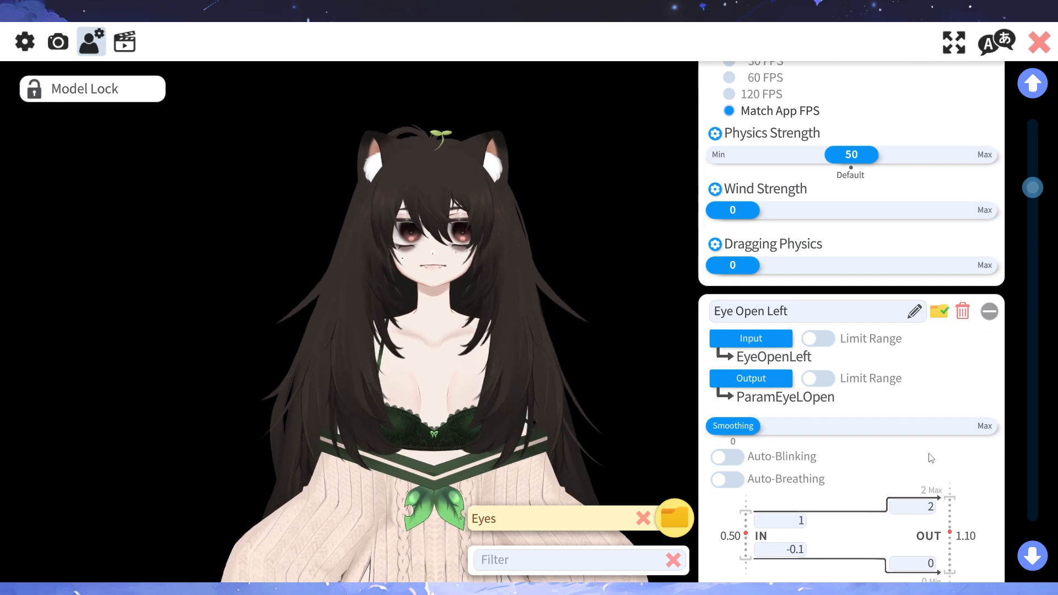
- Open the Microphone Settings in the general settings and check the available microphones without changing the selection
left_click(25, 42)
left_click(731, 138)
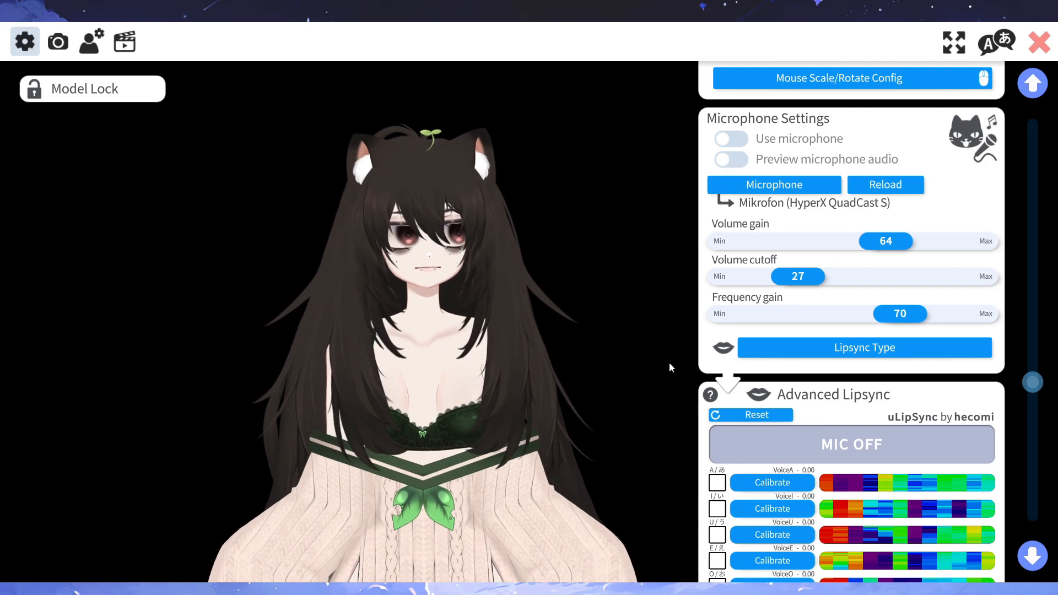
left_click(750, 187)
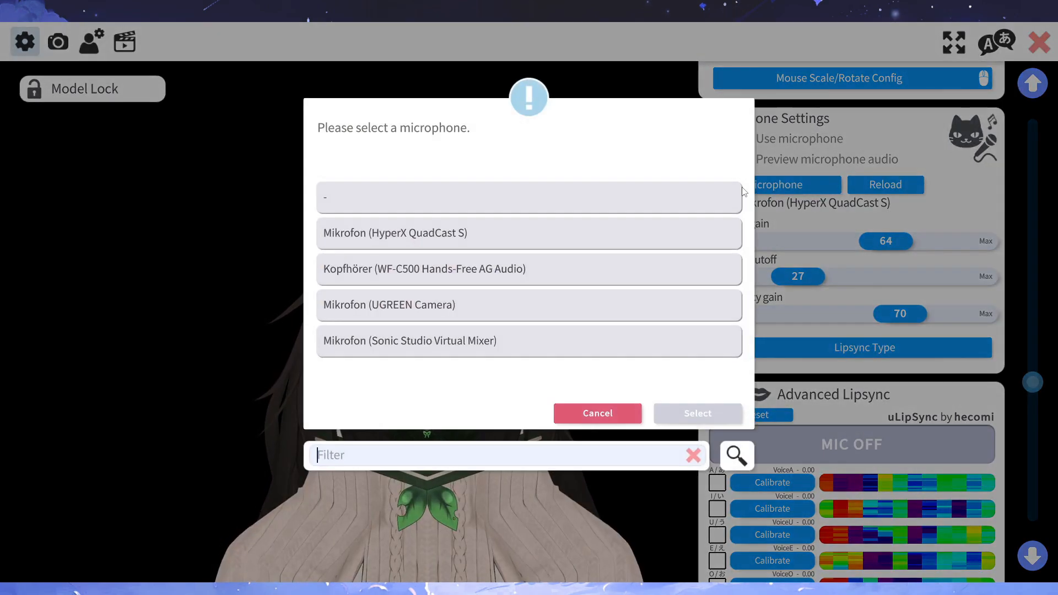
left_click(597, 414)
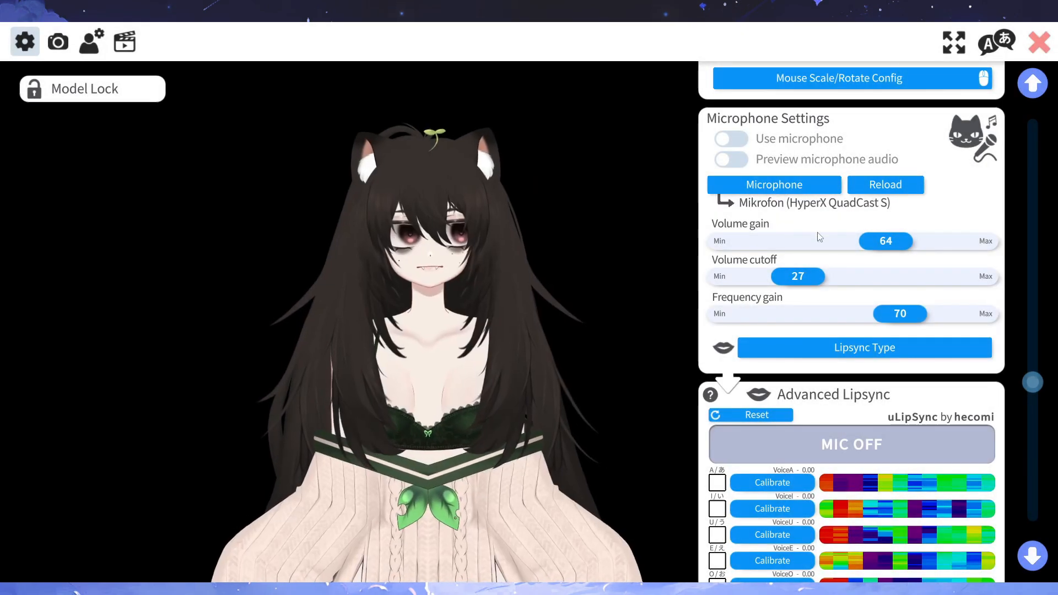
- Enable microphone use and set the volume gain to 67 and the volume cutoff to 28
left_click(724, 142)
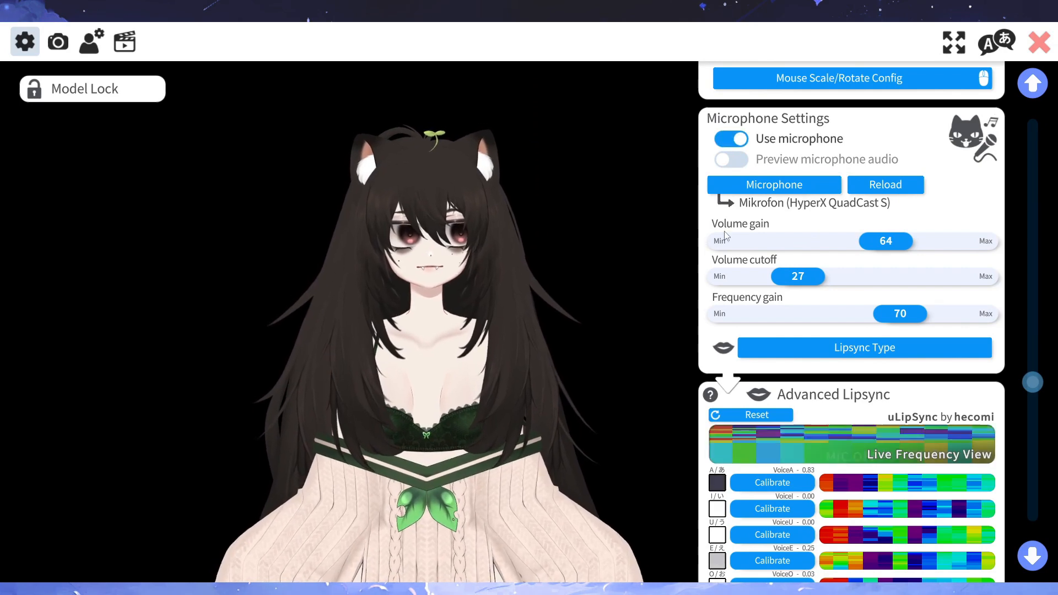
mouse_move(884, 241)
left_mouse_down()
mouse_move(908, 242)
mouse_move(898, 242)
left_mouse_up()
left_click_drag(800, 276, 806, 276)
- Switch the lipsync type to Simple Lipsync
scroll(856, 342, "down", 2)
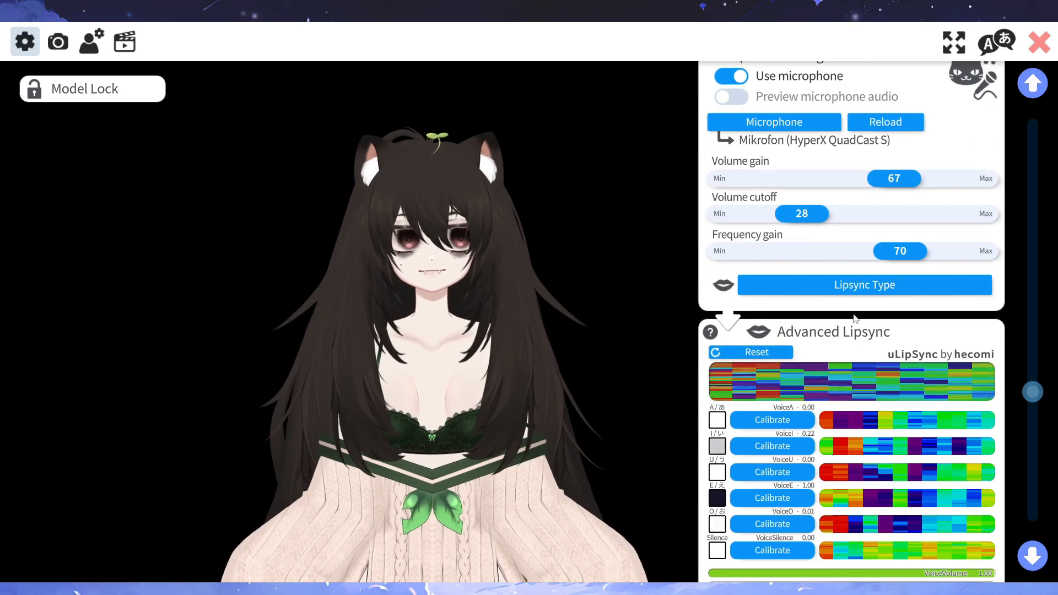
left_click(841, 286)
left_click(427, 197)
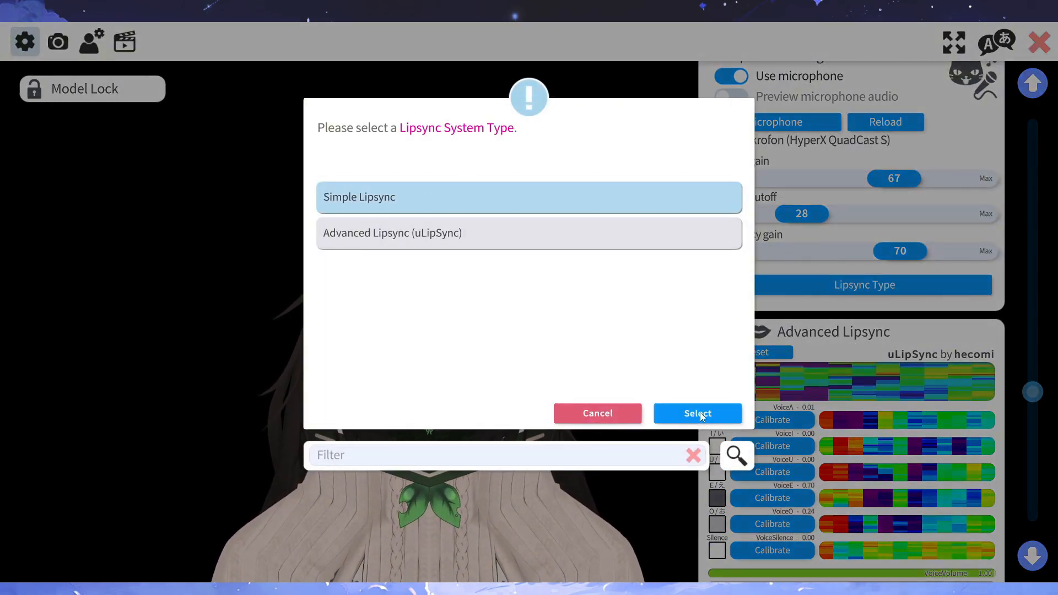
left_click(699, 412)
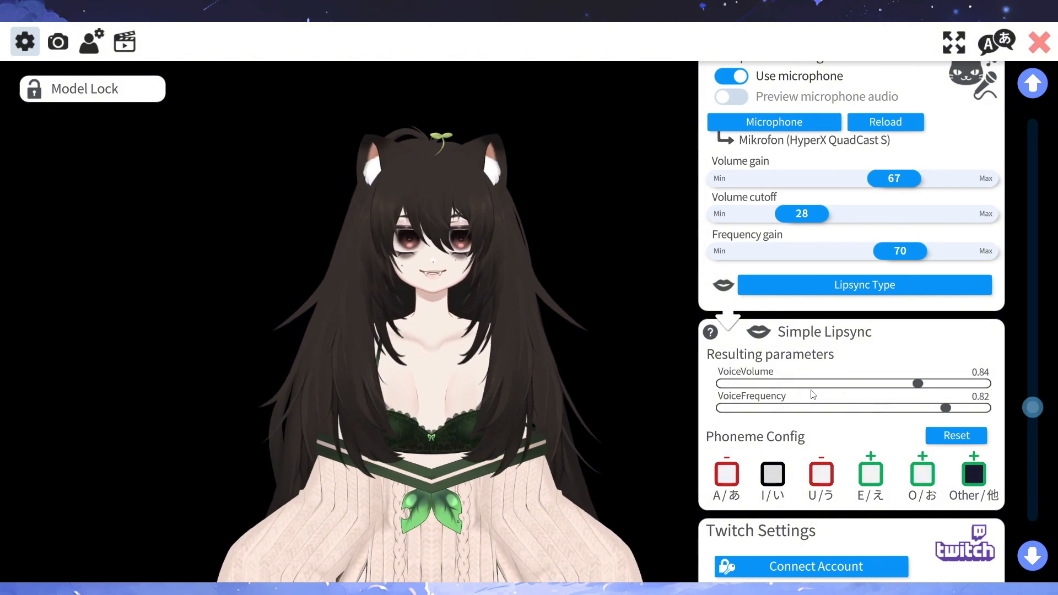
- Change the lipsync type to Advanced Lipsync (uLipSync)
left_click(785, 293)
left_click(456, 241)
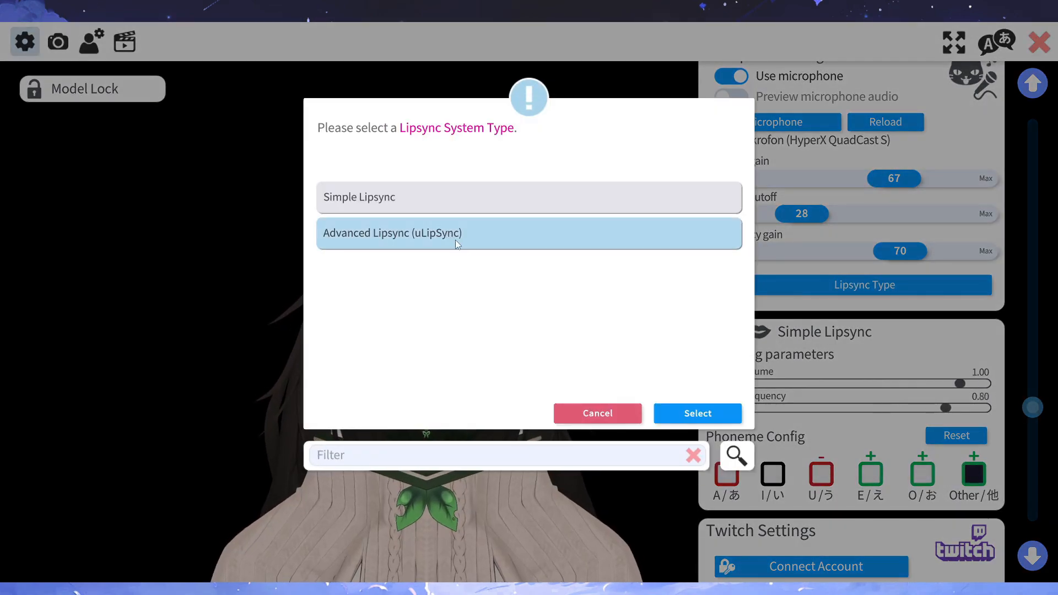
left_click(697, 413)
- Examine the Advanced Lipsync calibration options and what setting them up in the model would replace, then cancel that setup
scroll(781, 355, "down", 3)
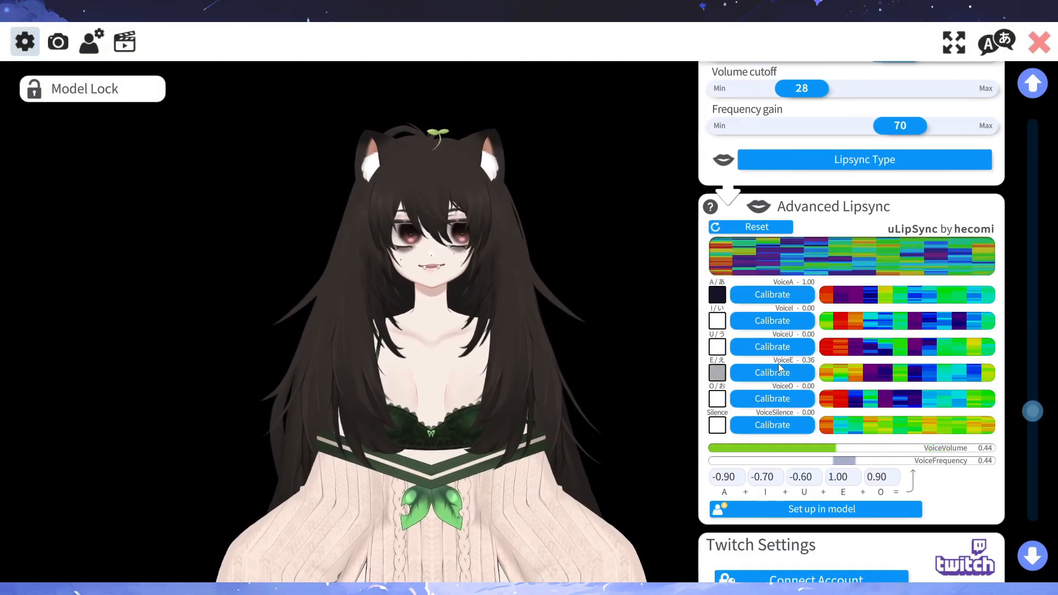
scroll(727, 256, "down", 1)
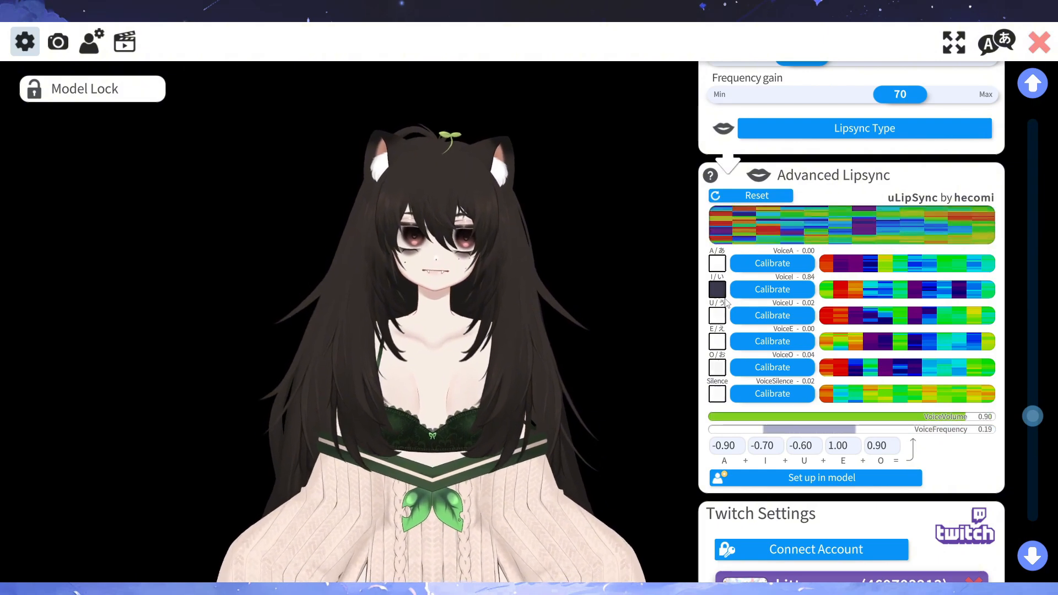
scroll(752, 372, "down", 1)
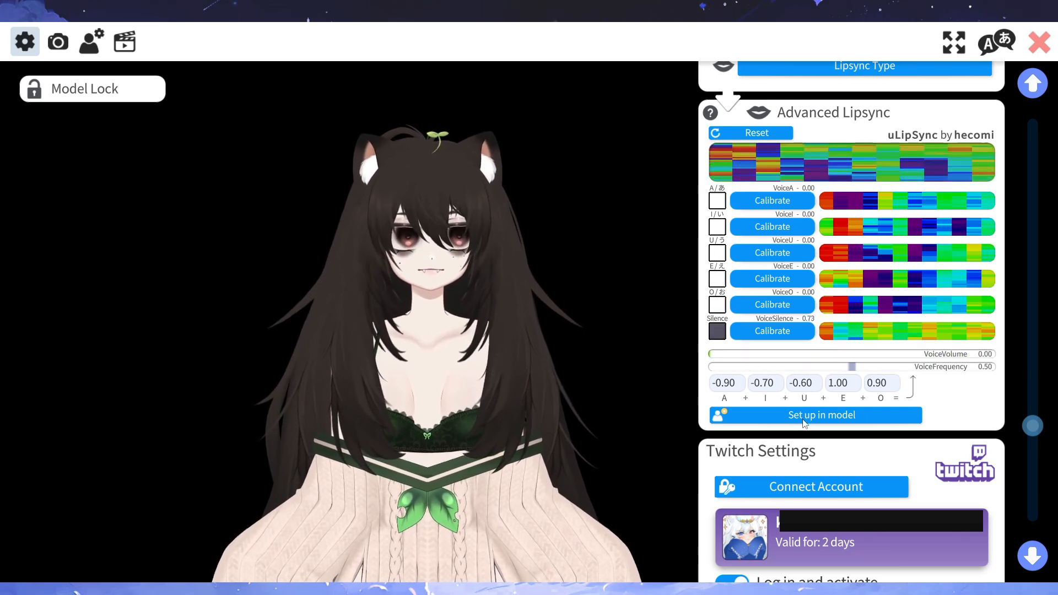
left_click(793, 416)
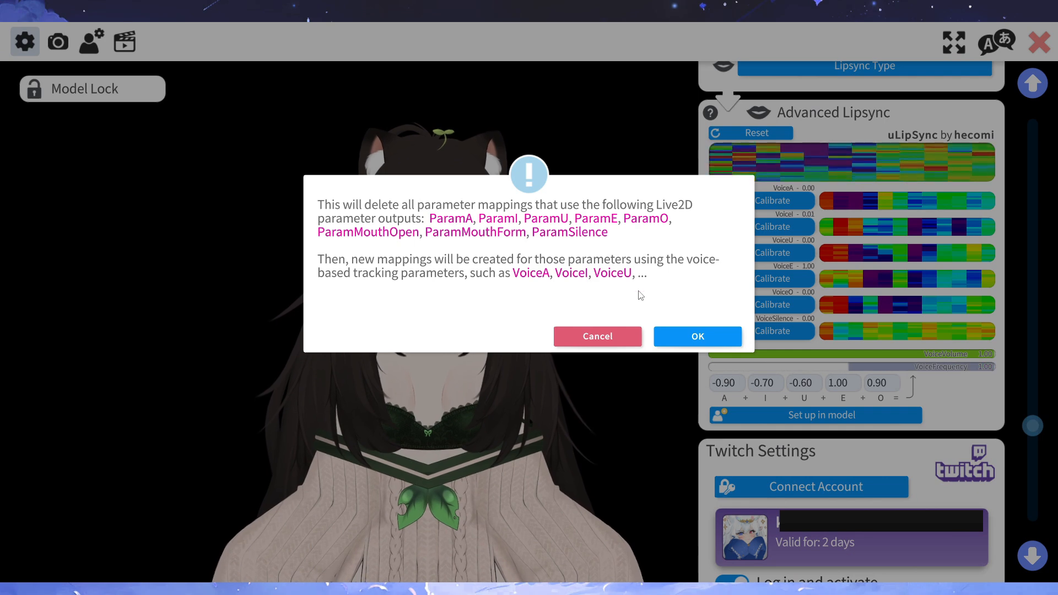
left_click(611, 334)
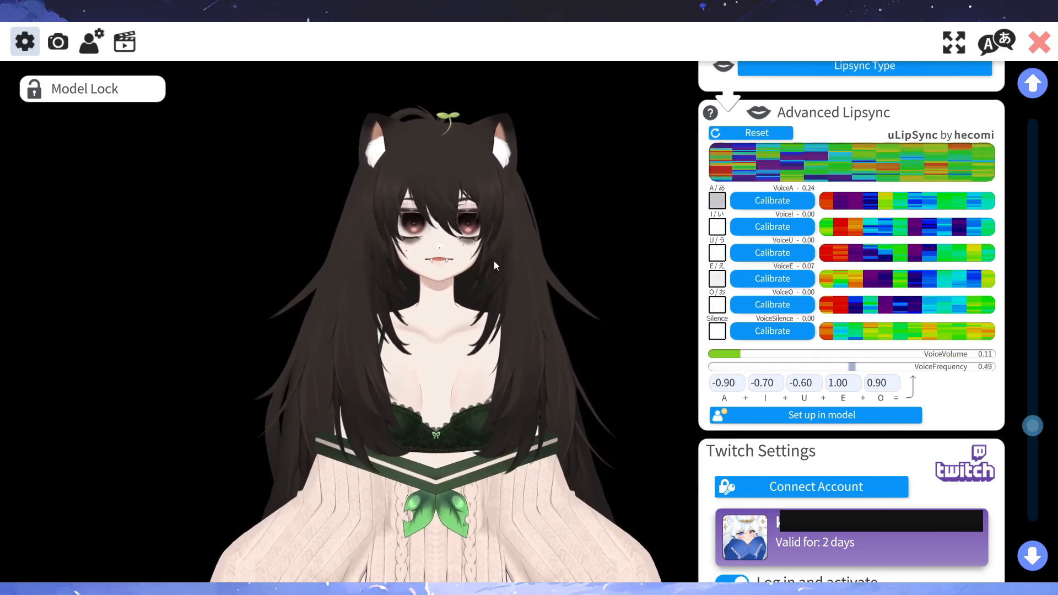
- Calibrate the A, I, U and E vowel sounds for Advanced Lipsync
left_click(768, 202)
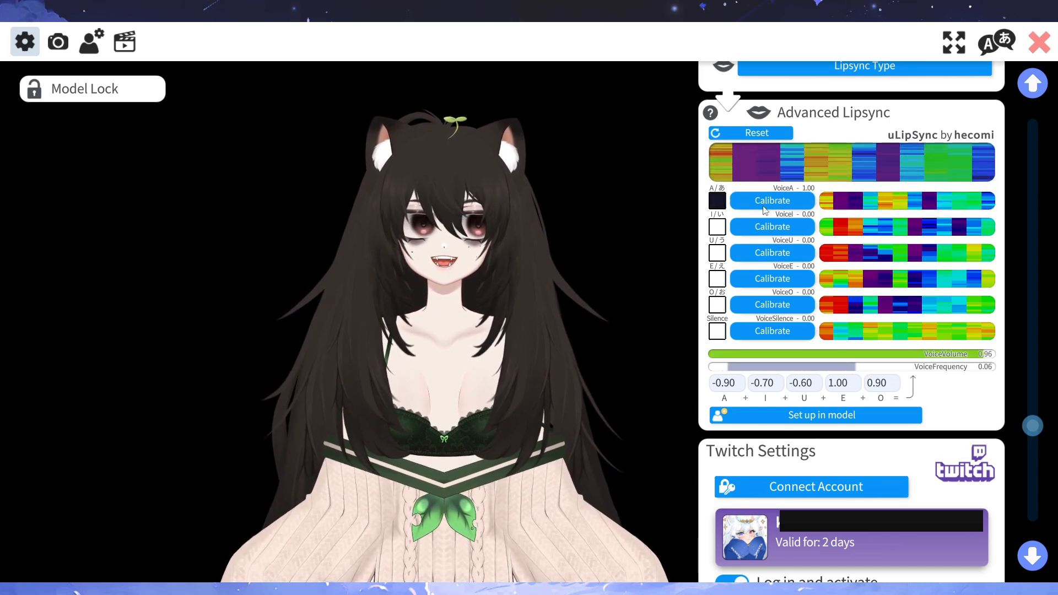
left_click(759, 227)
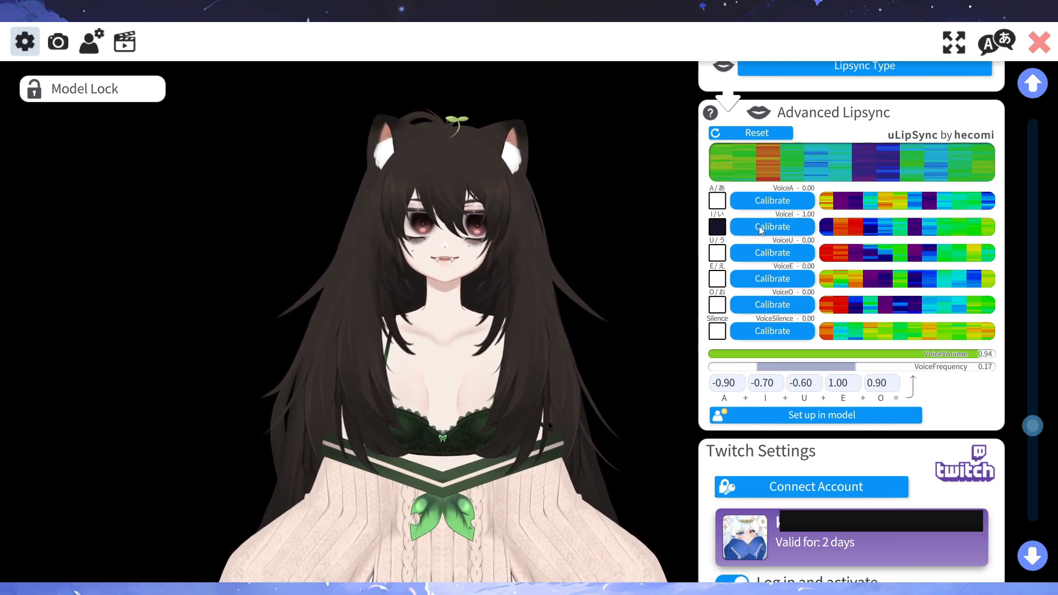
left_click(756, 255)
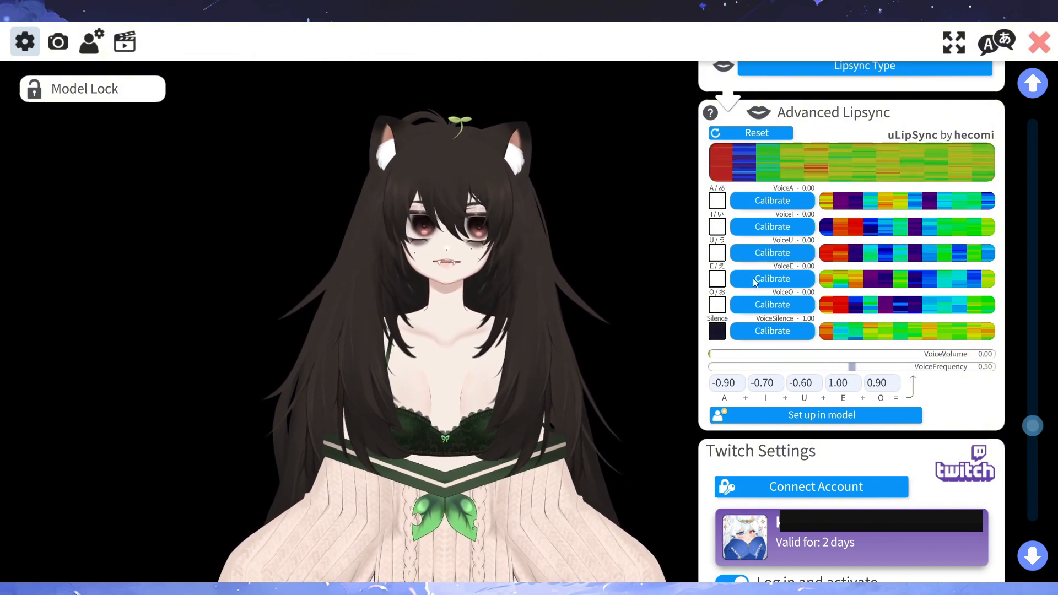
left_click(752, 277)
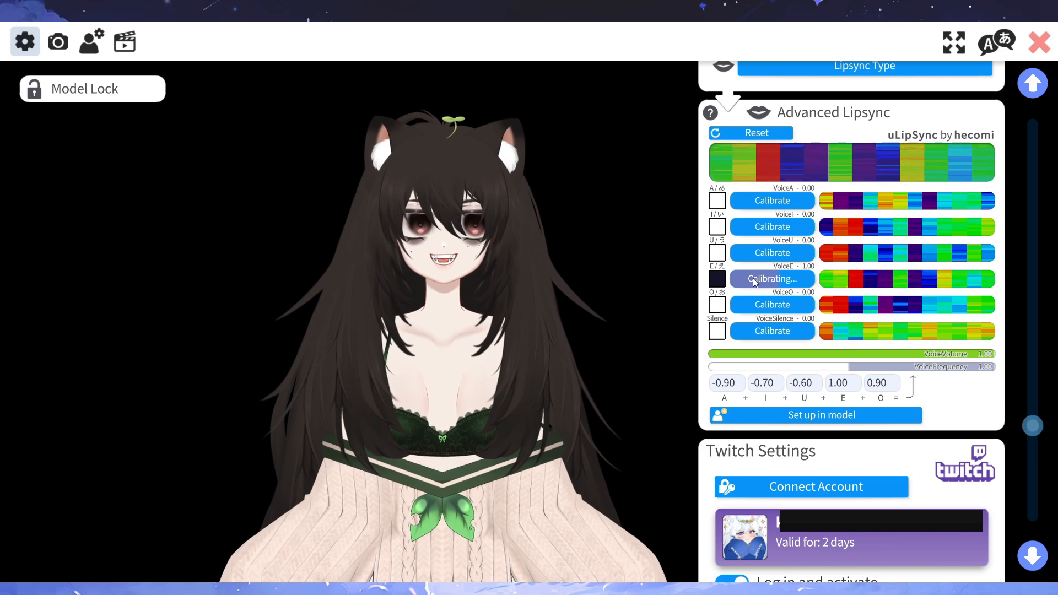